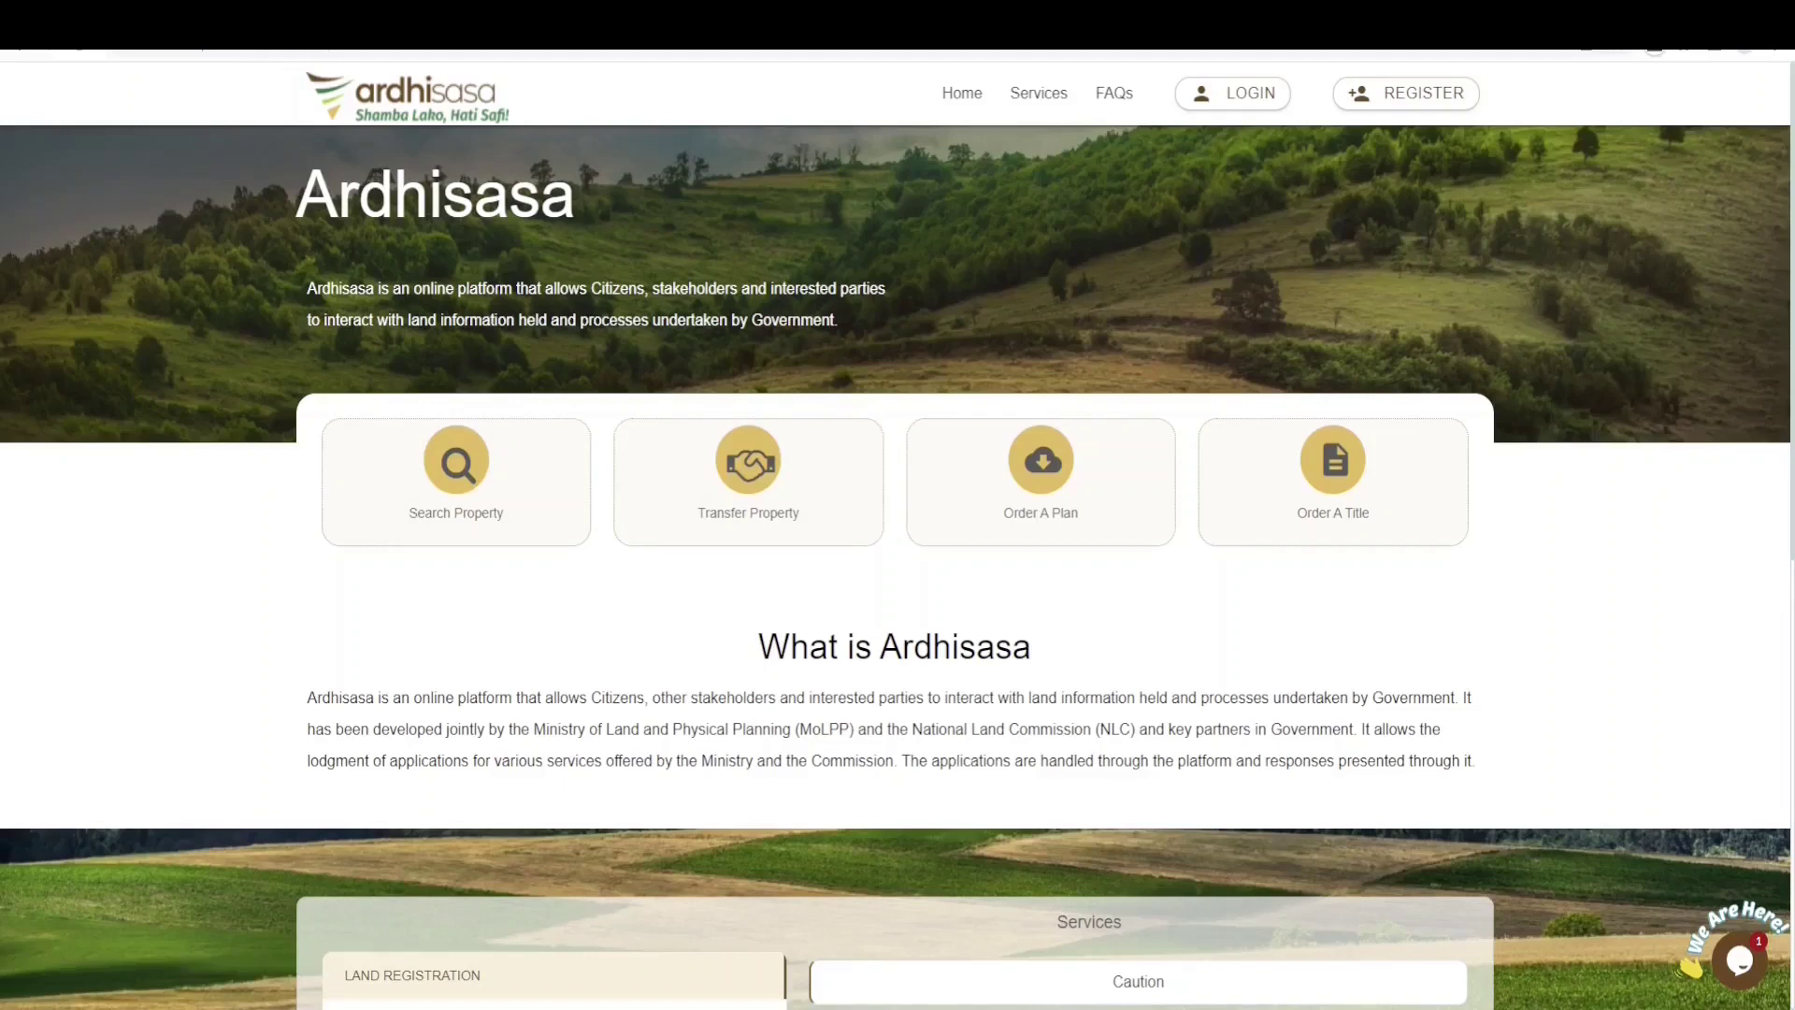
Step: Log in with the identification number, password and the pasted one-time verification code
left_click(1249, 97)
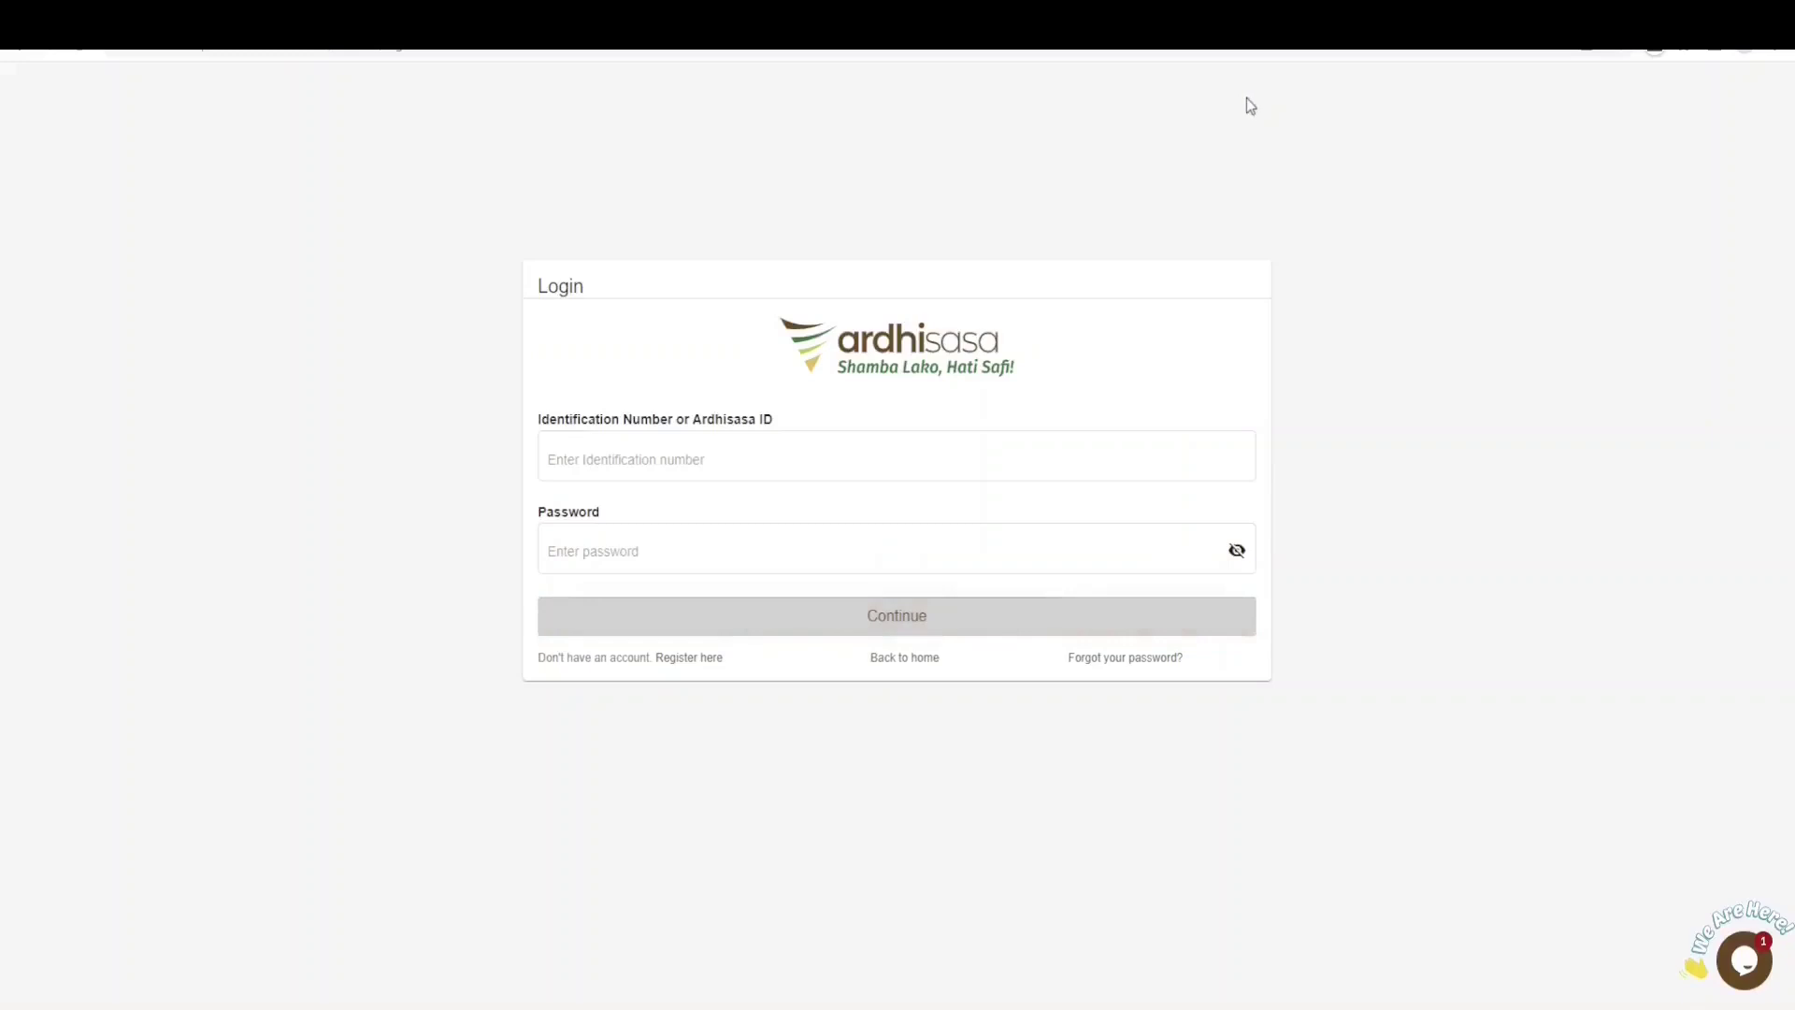
left_click(714, 461)
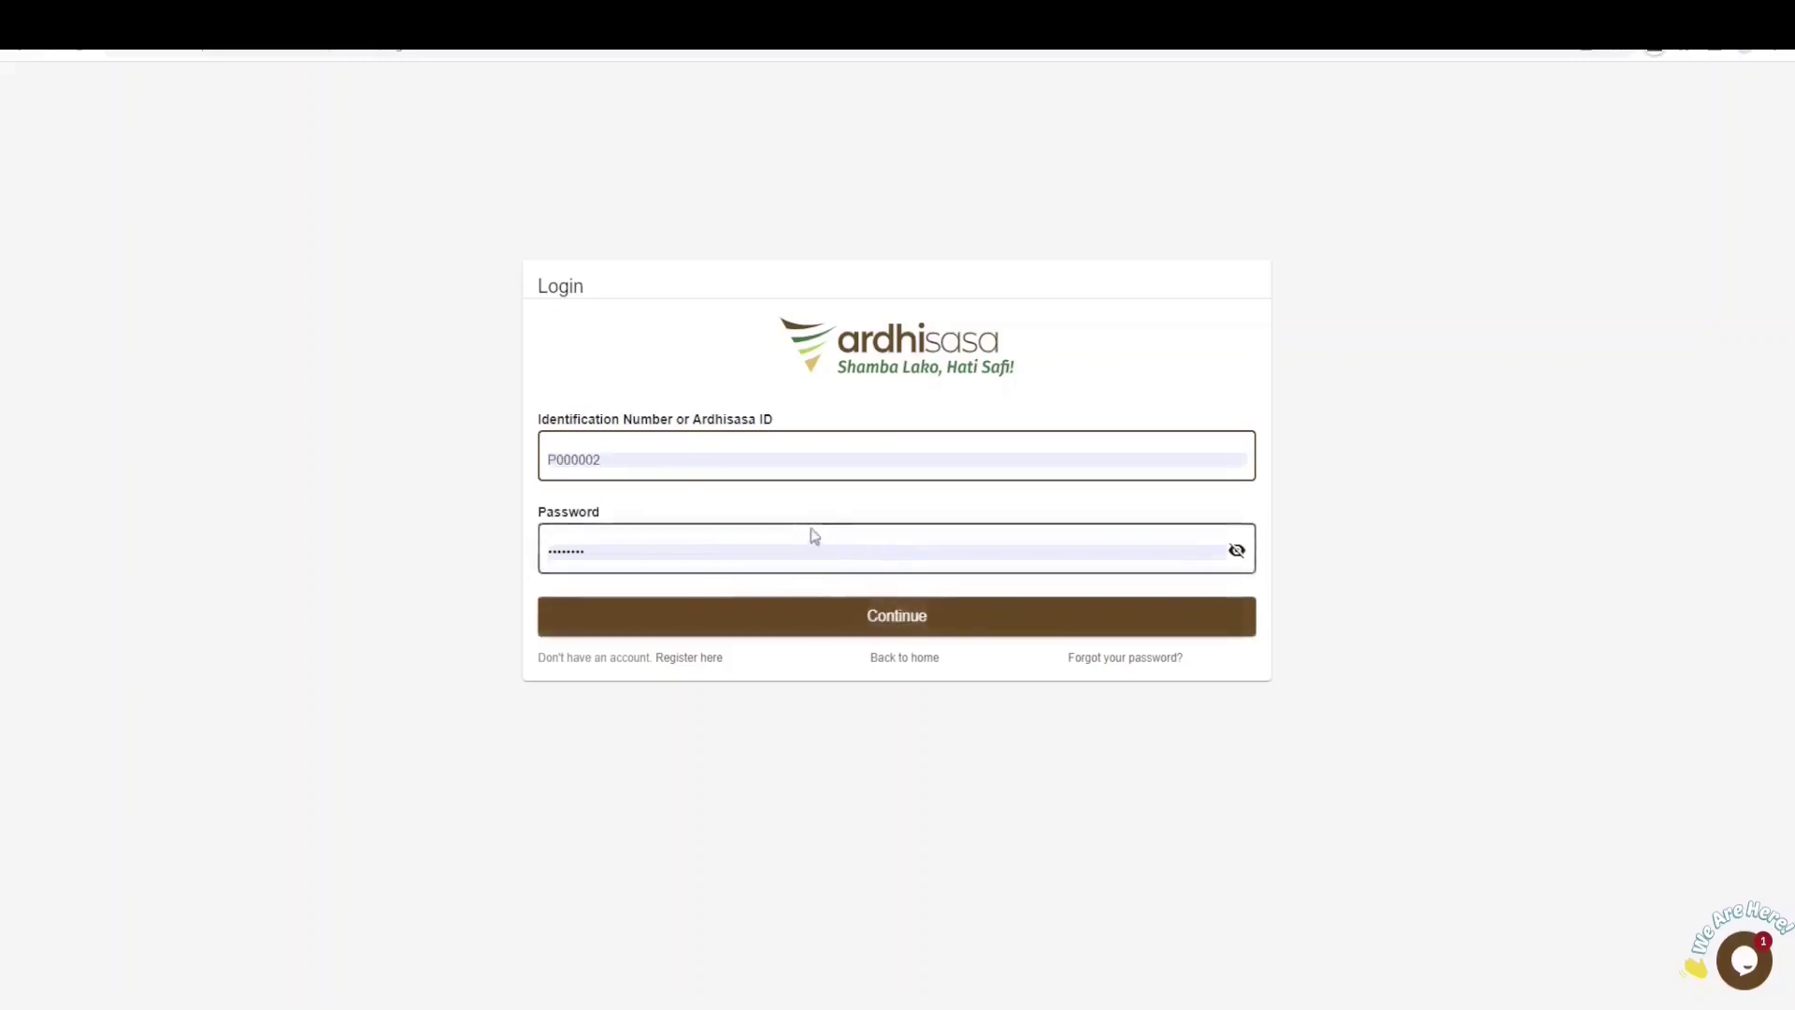
left_click(928, 621)
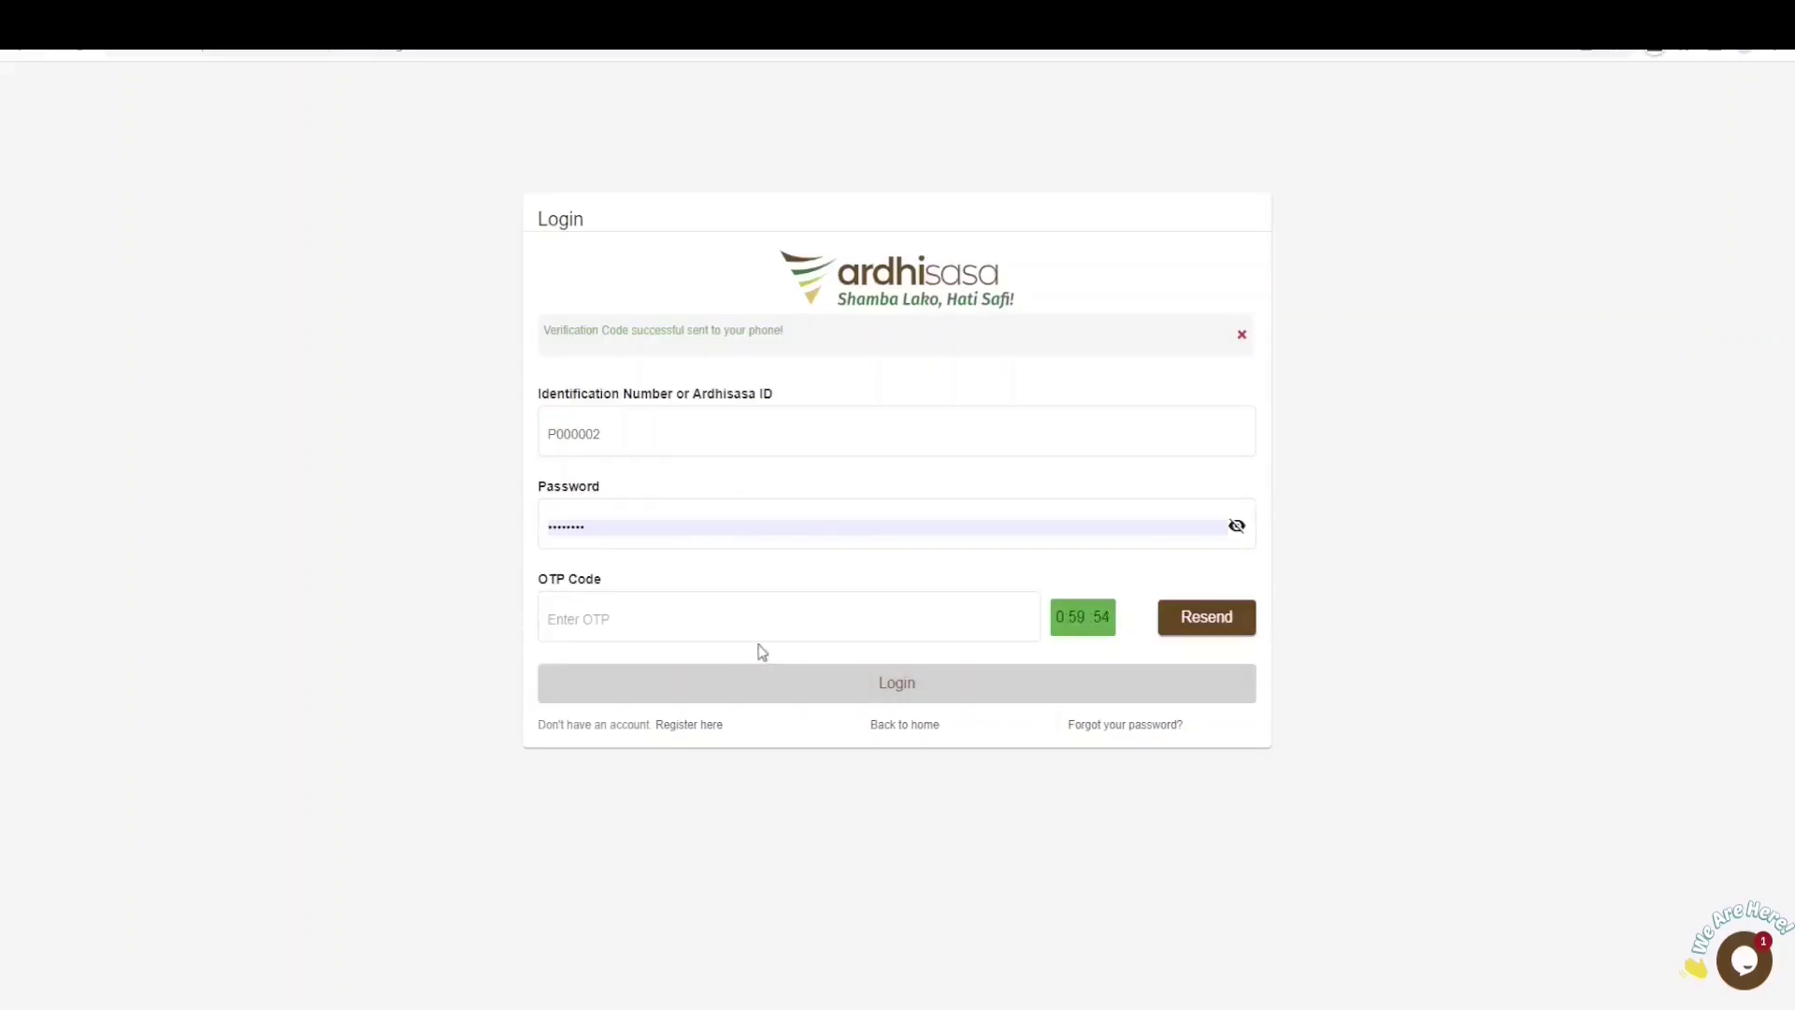
left_click(822, 608)
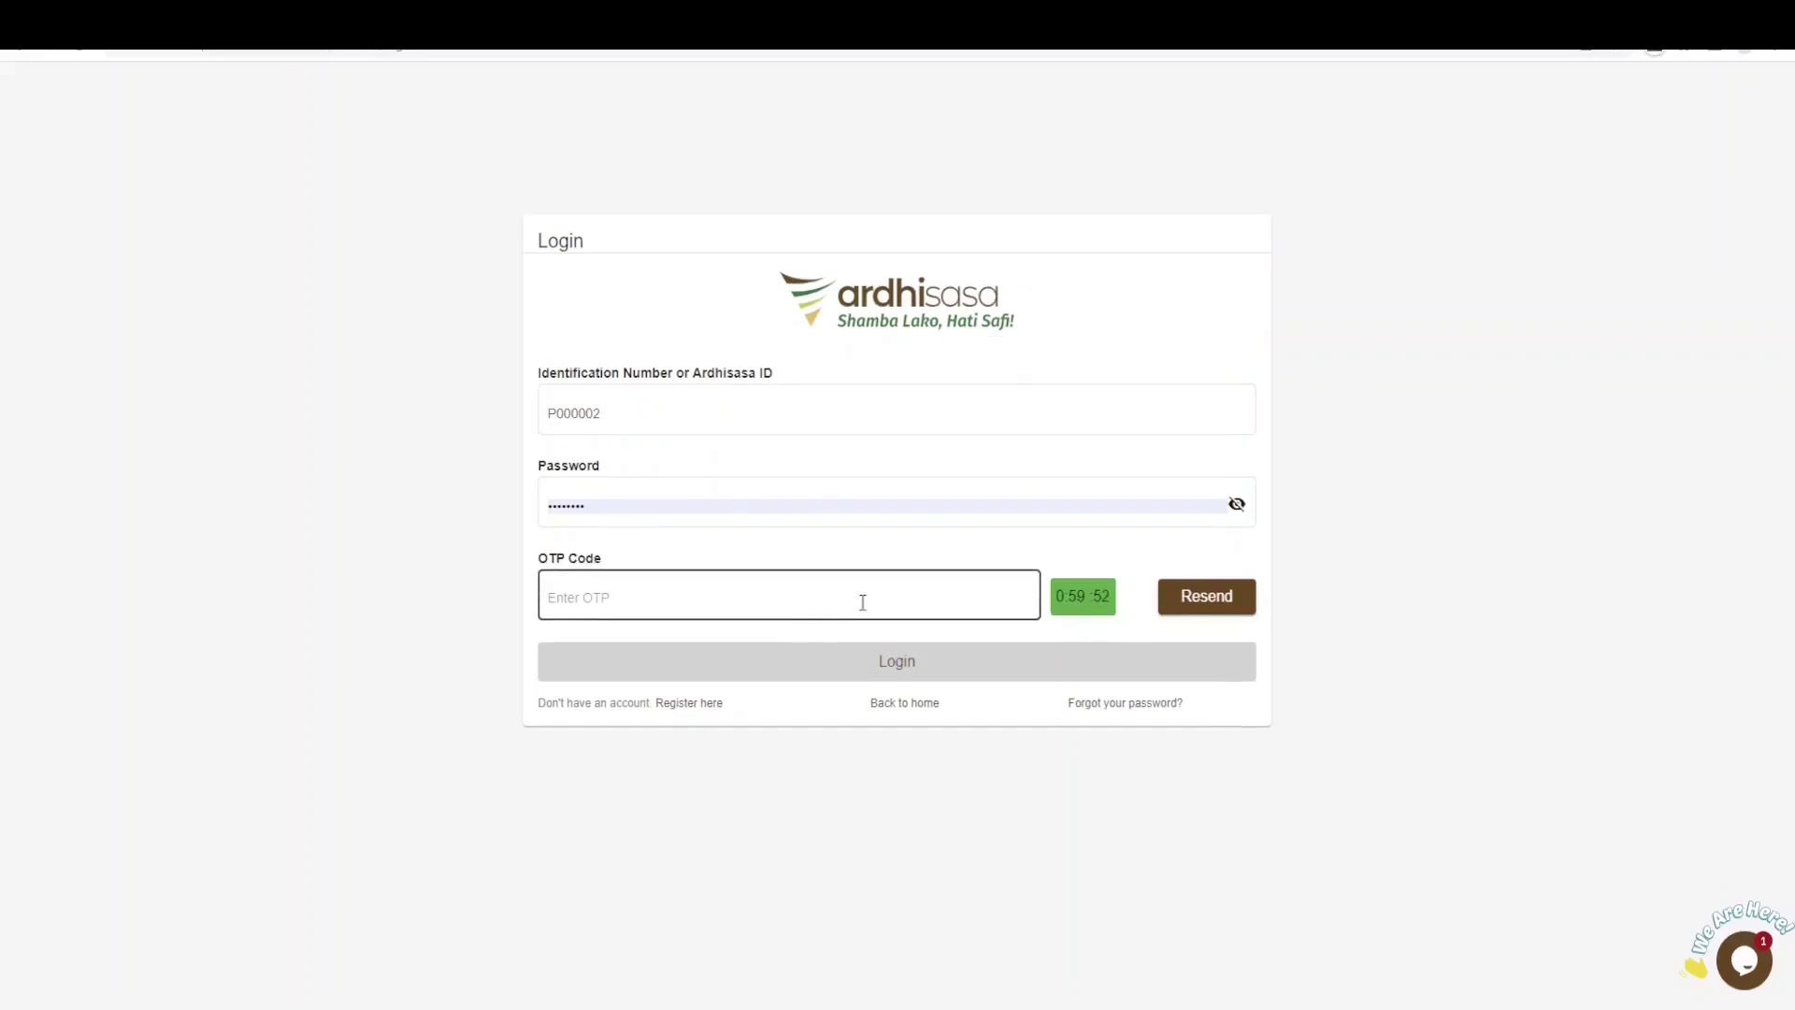
key("ctrl+v")
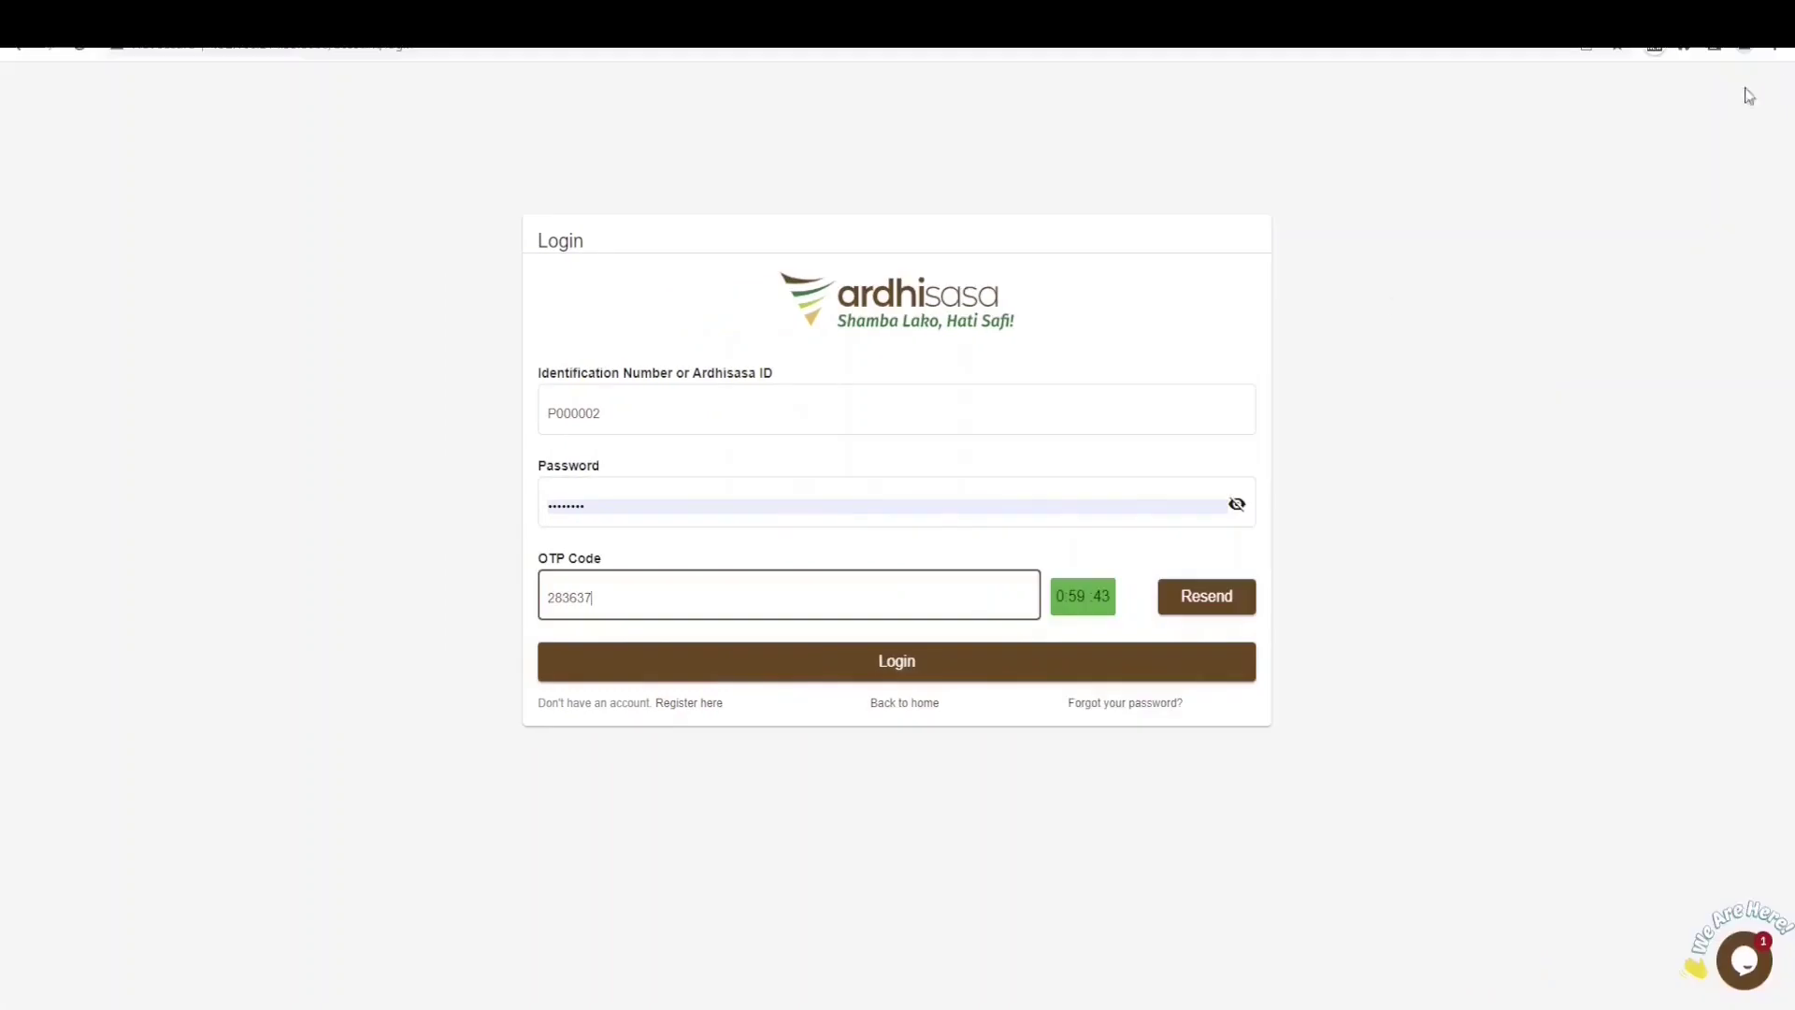
left_click(917, 661)
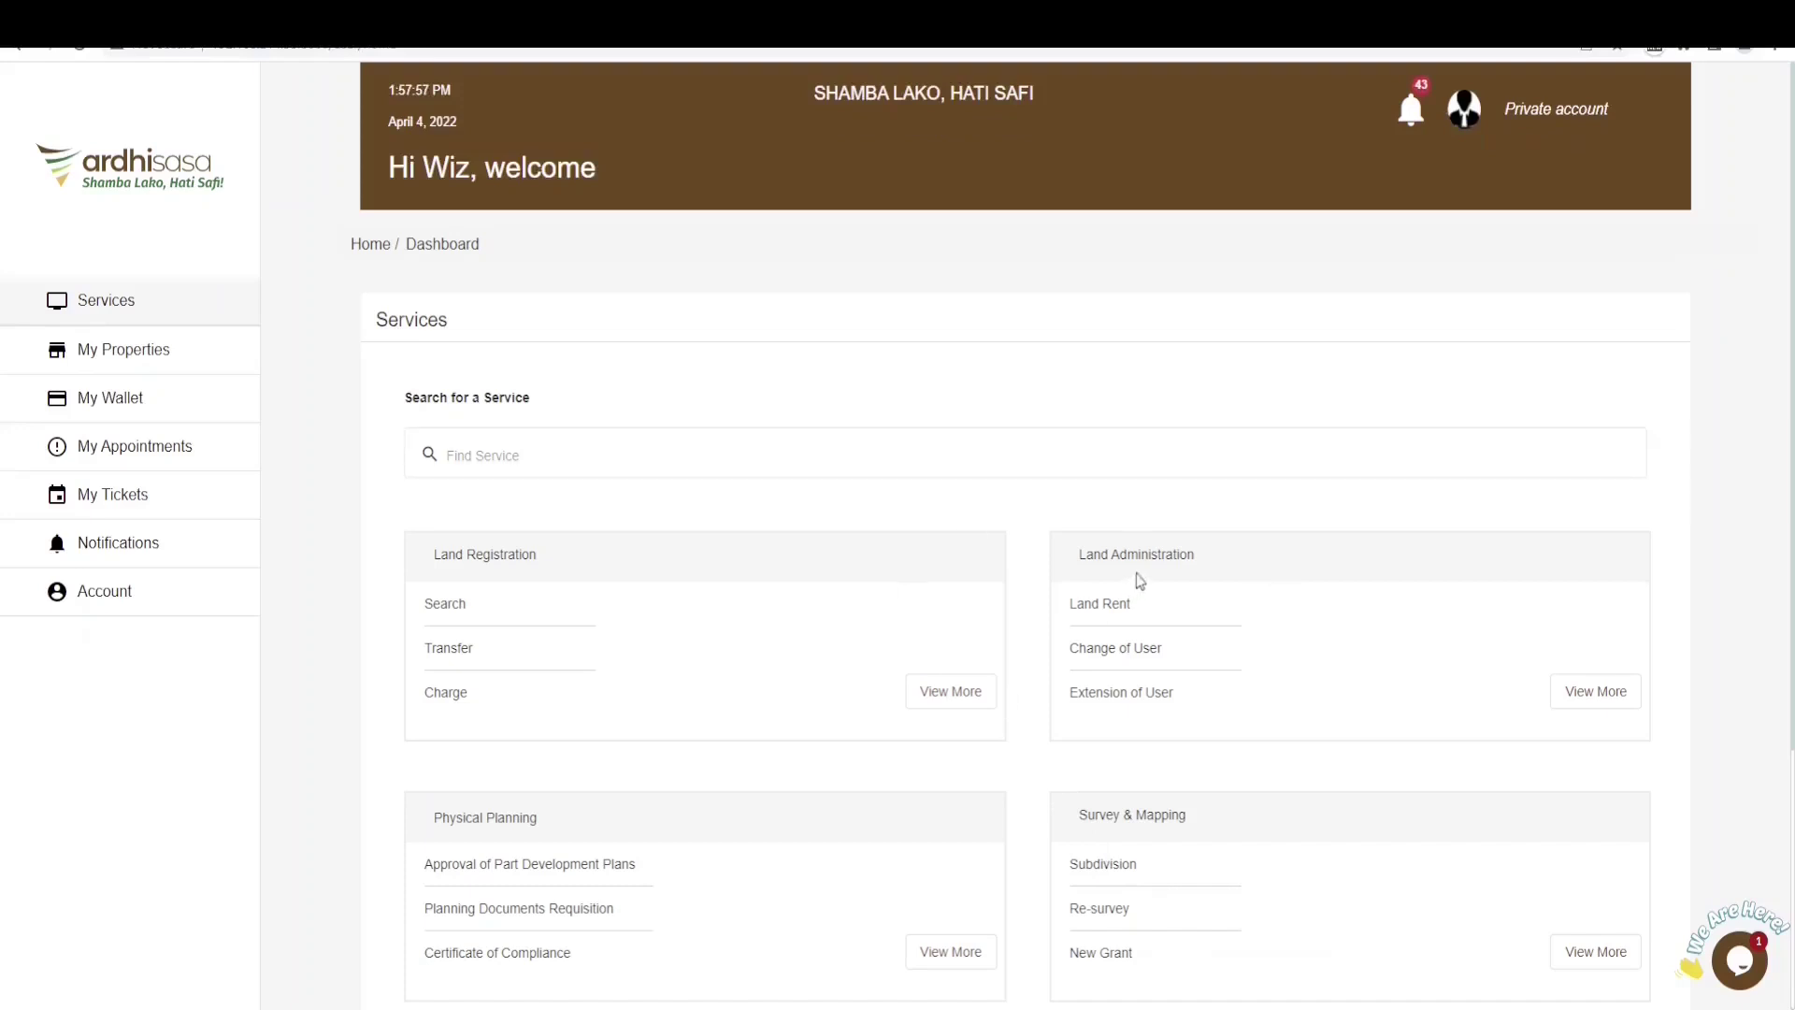
Step: Switch the dashboard from the private account to the Licensed Surveyor Account
scroll(1122, 523, "down", 2)
scroll(1157, 554, "up", 2)
left_click(954, 455)
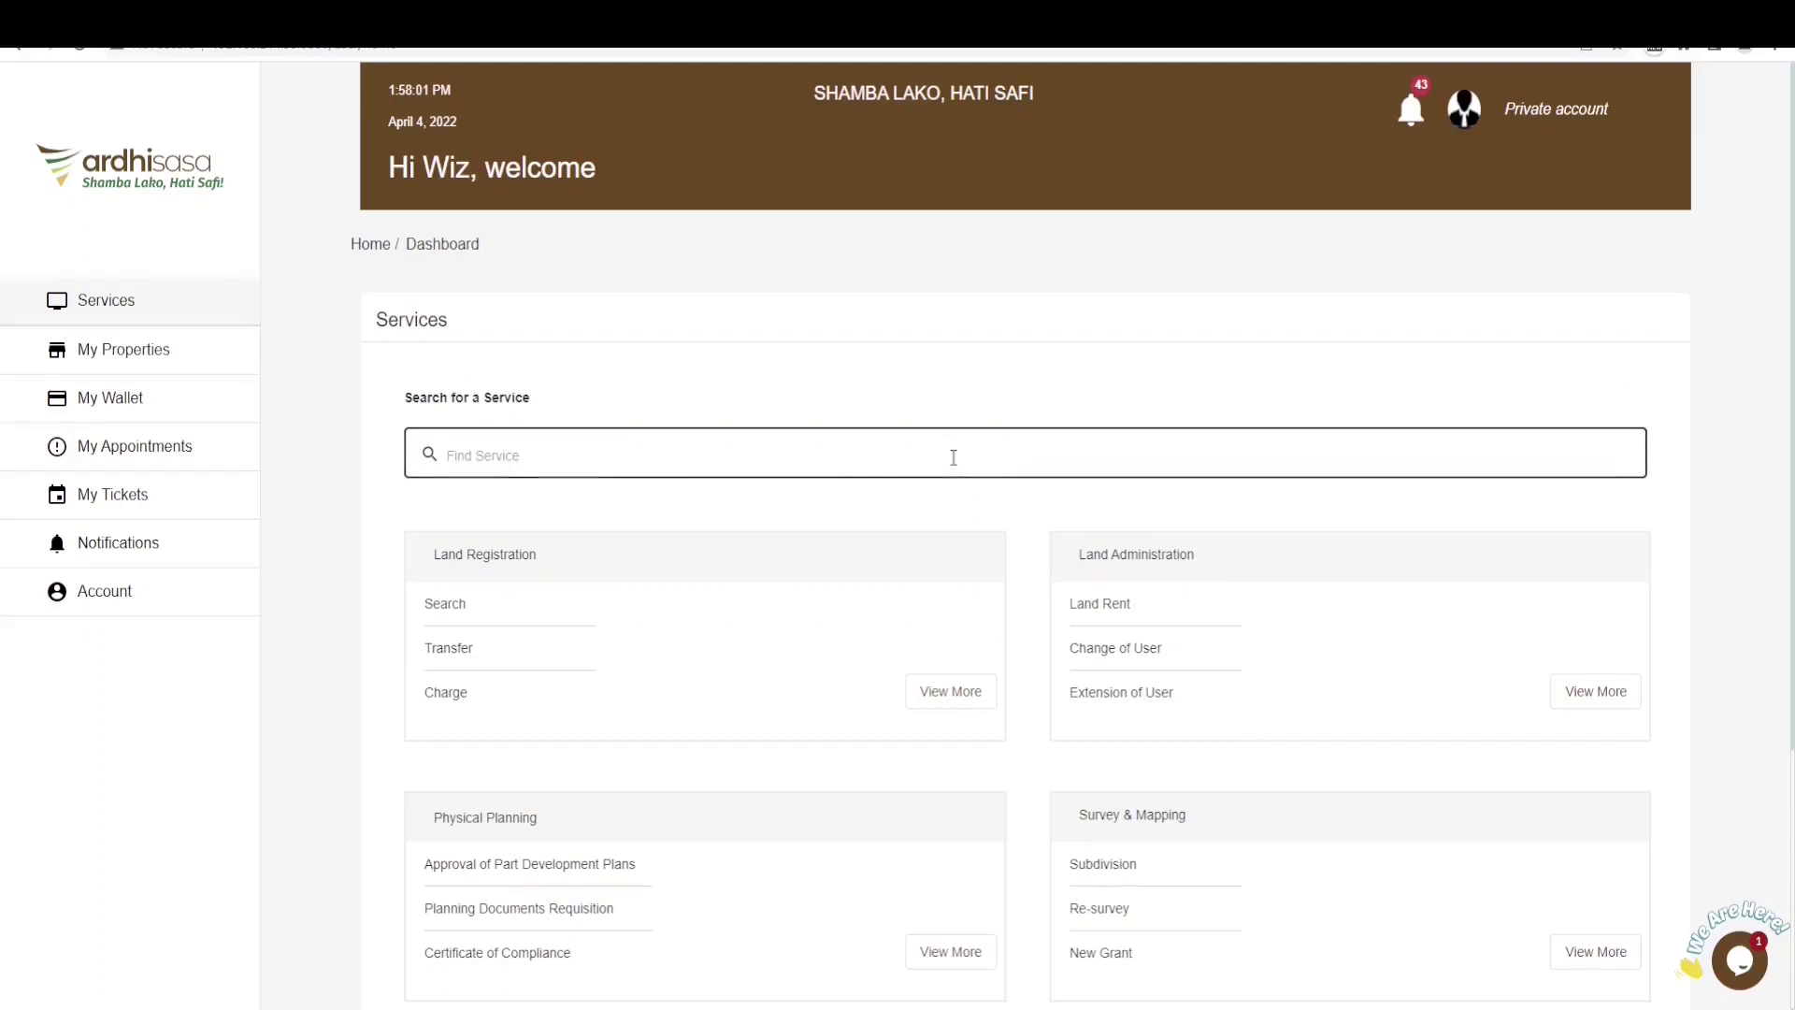
left_click(1464, 109)
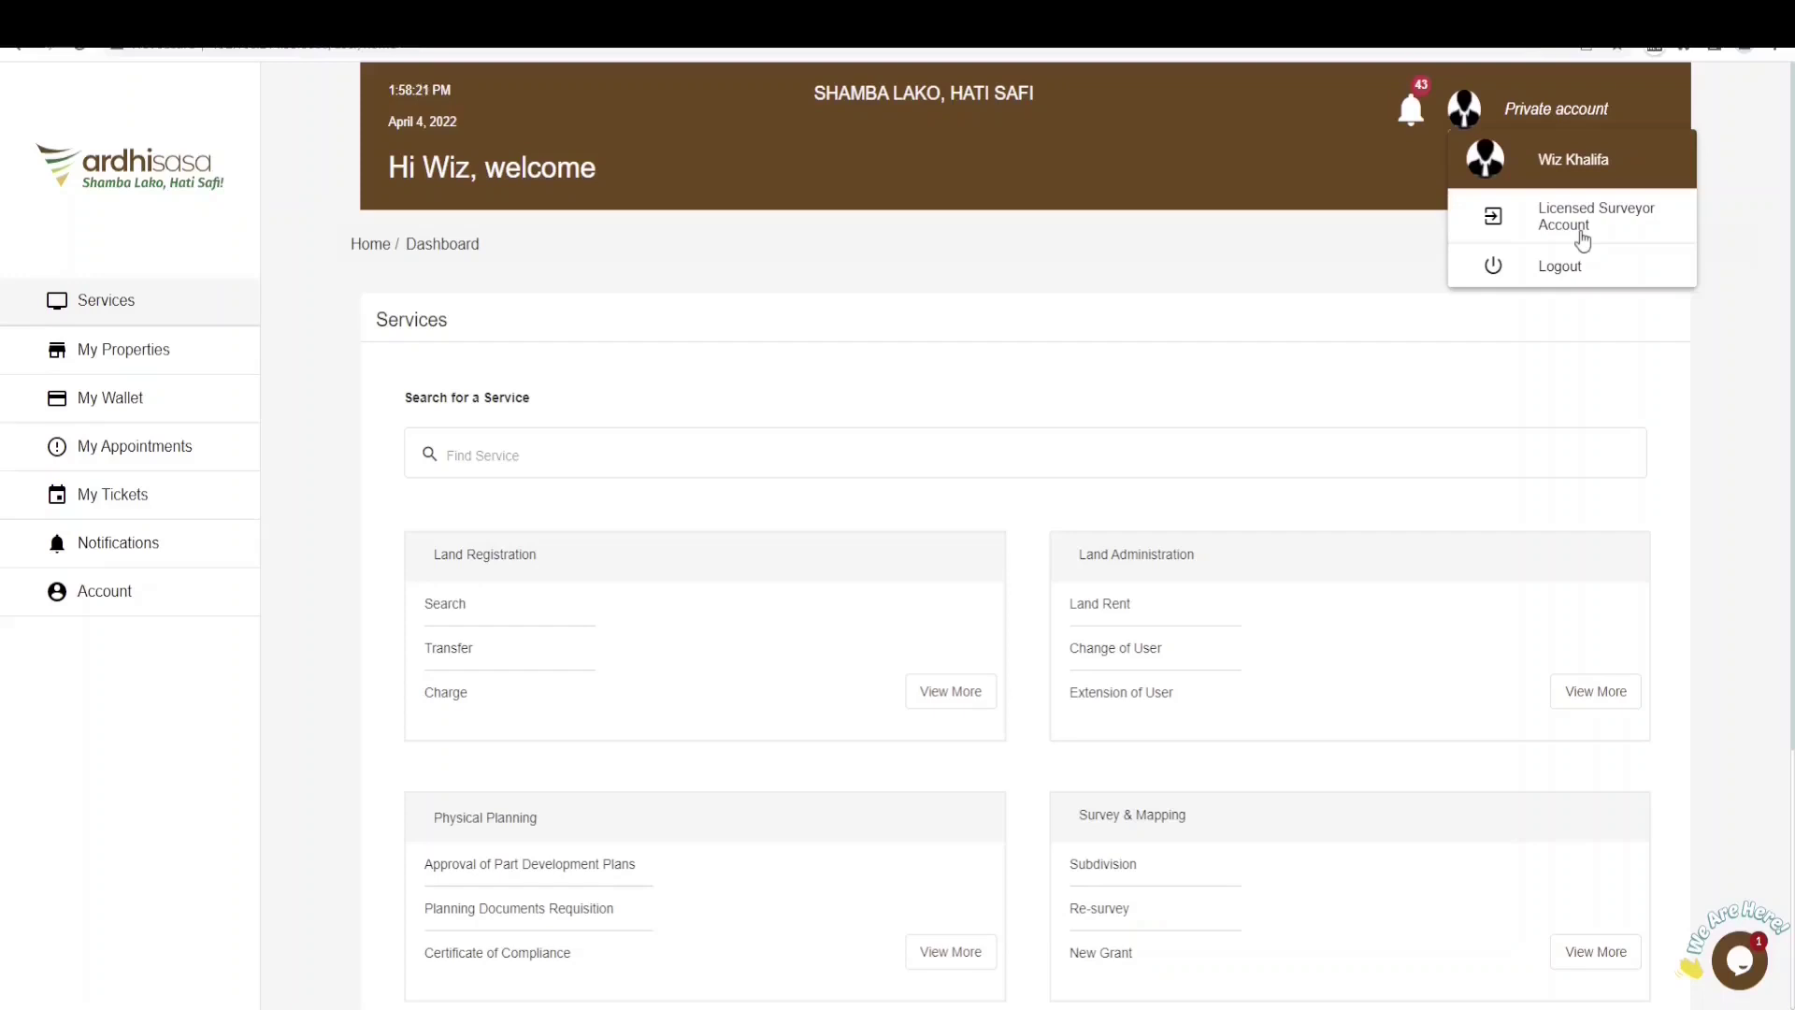
left_click(1582, 224)
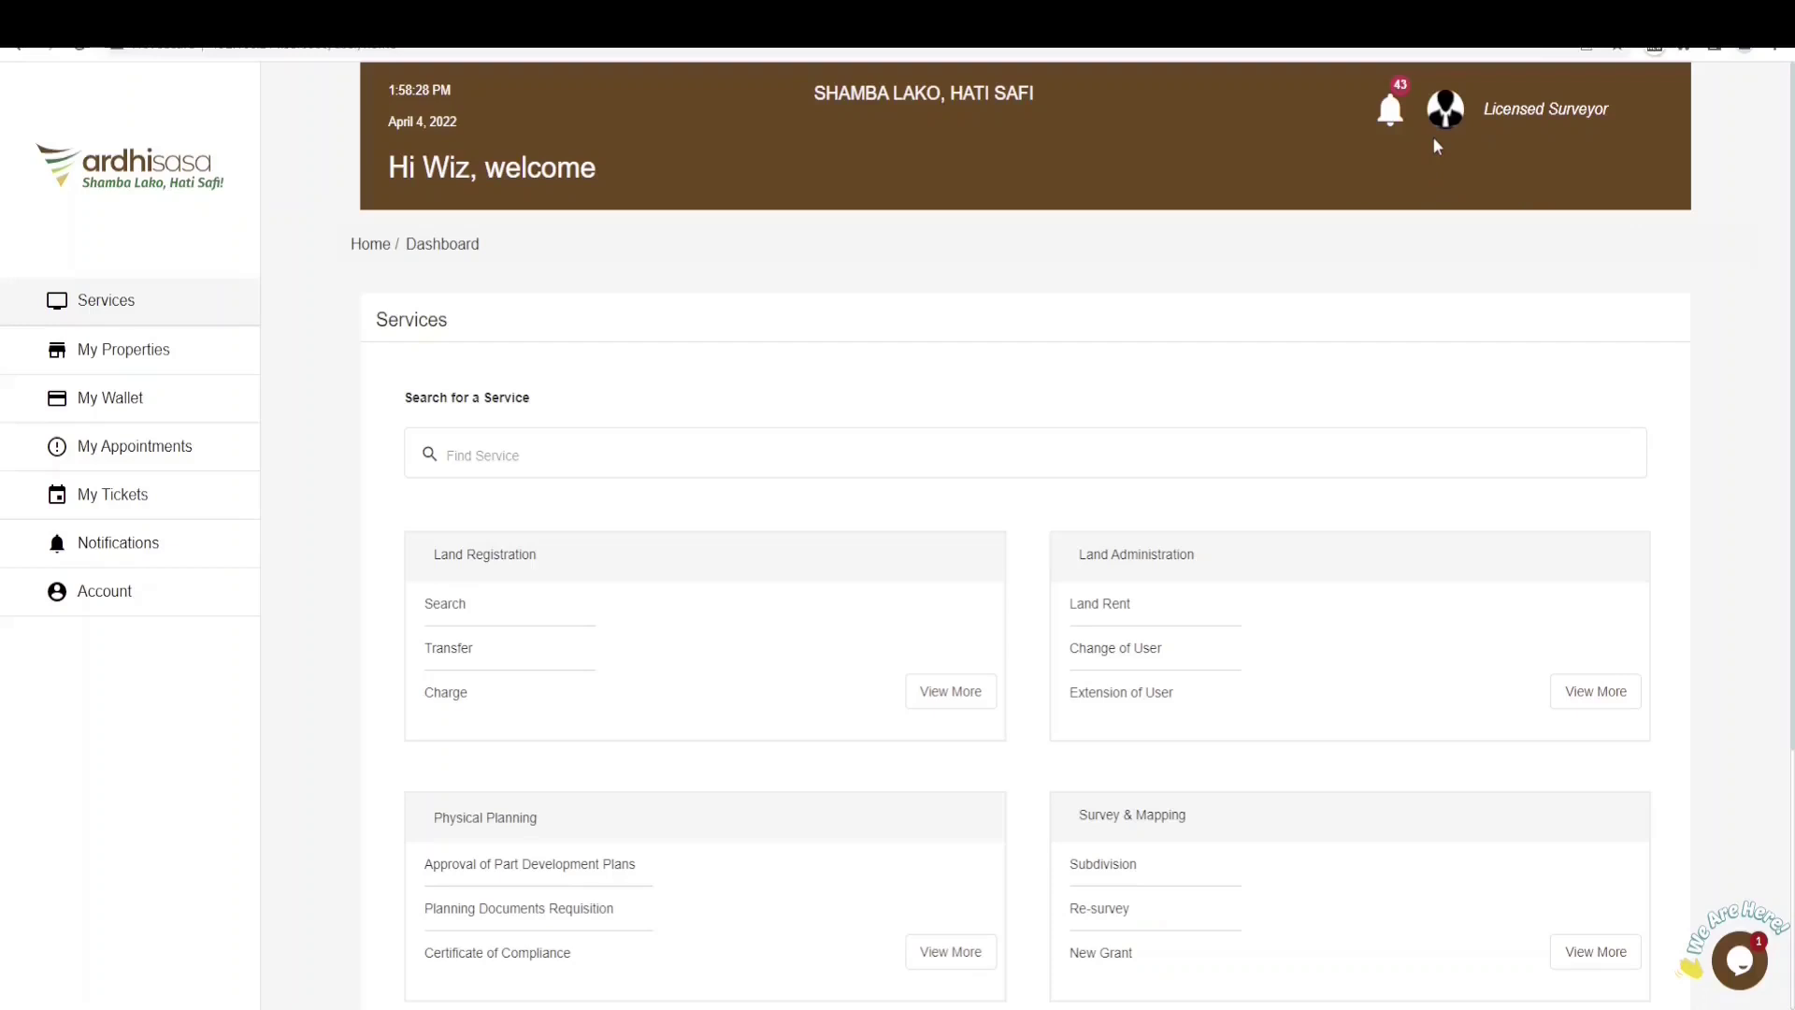
scroll(1422, 321, "down", 4)
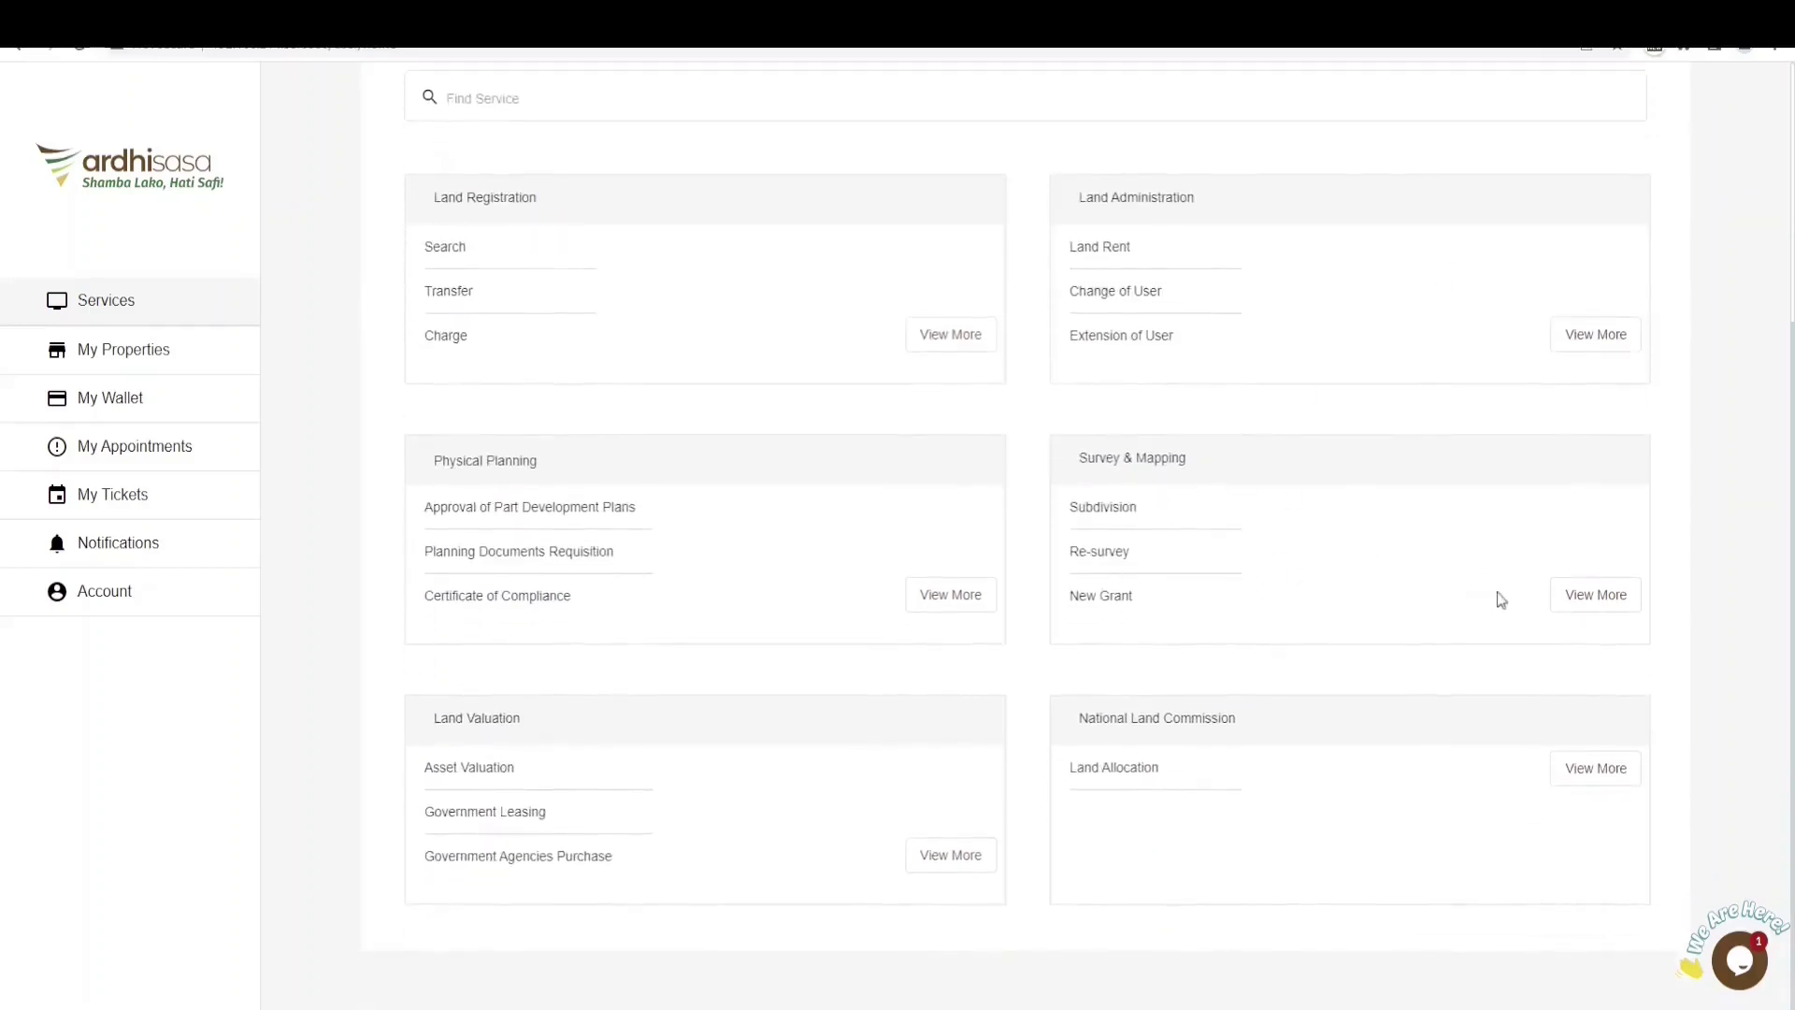
Step: Open View More on the Survey & Mapping card and choose New Grant
left_click(1606, 606)
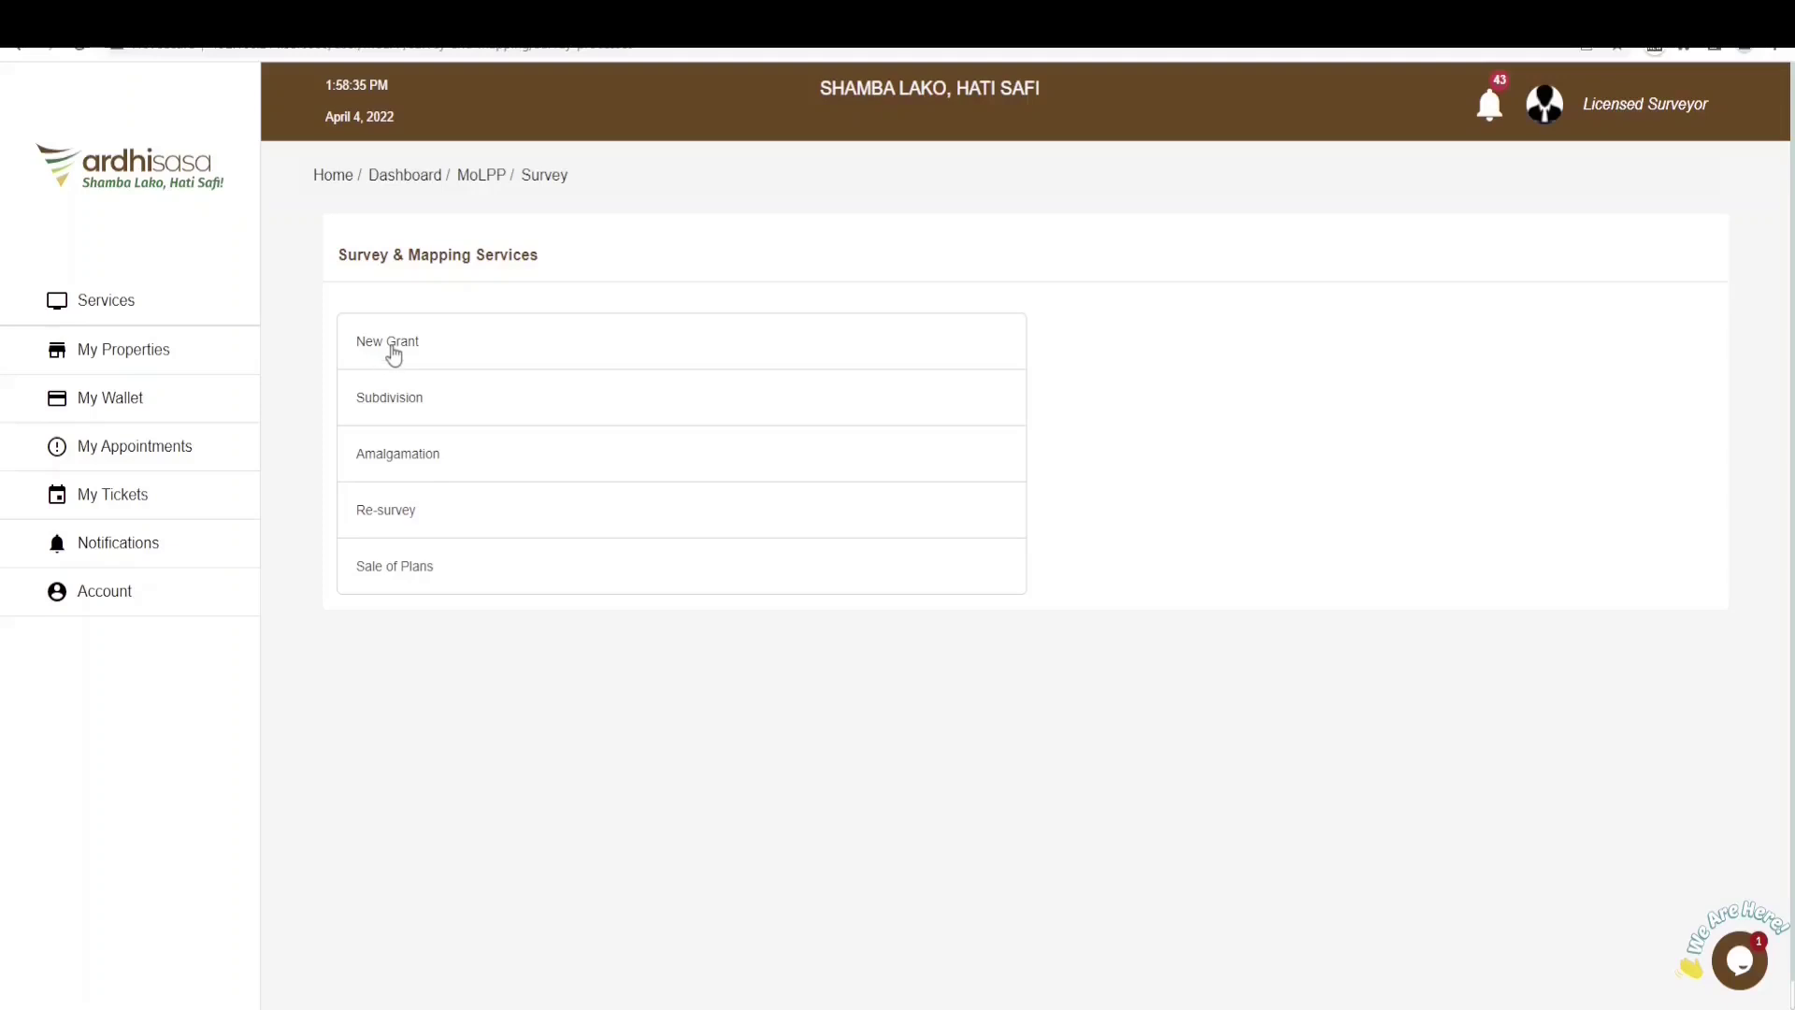
left_click(388, 353)
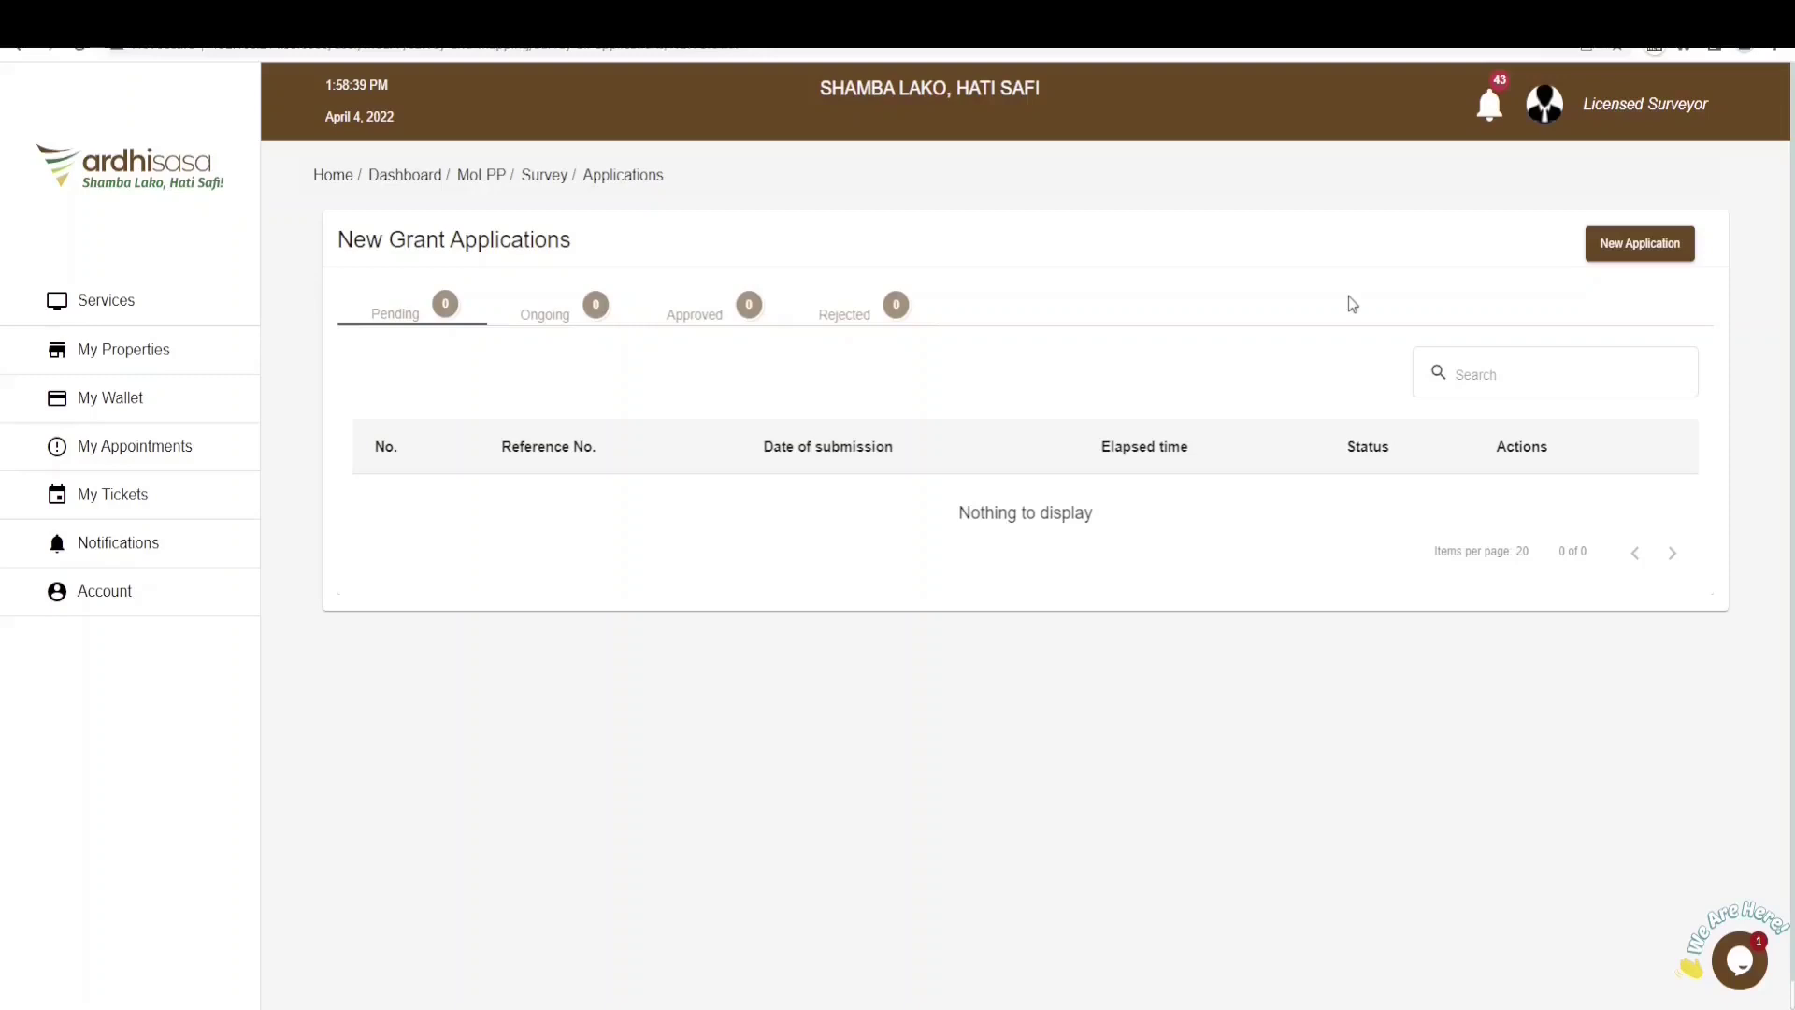
Step: Create a New Application from the New Grant Applications page
left_click(1626, 251)
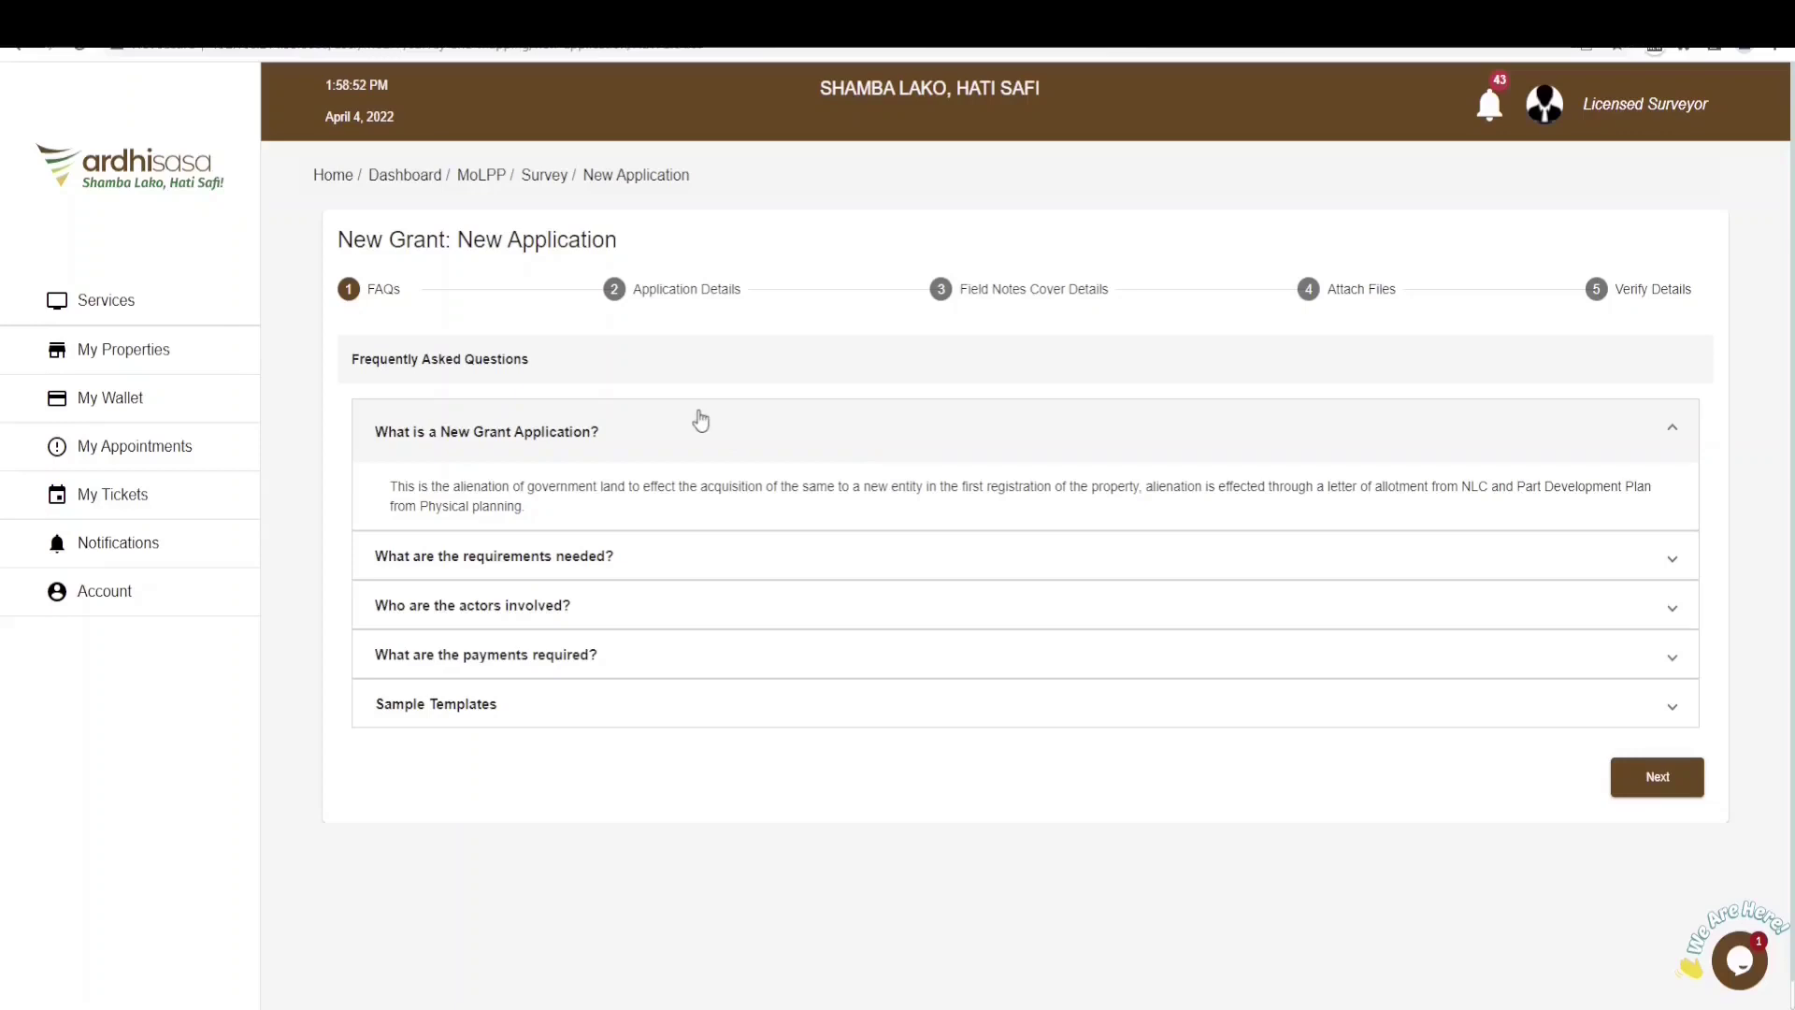
Step: Expand the FAQ answers on requirements, actors involved, payments and Sample Templates
left_click(680, 559)
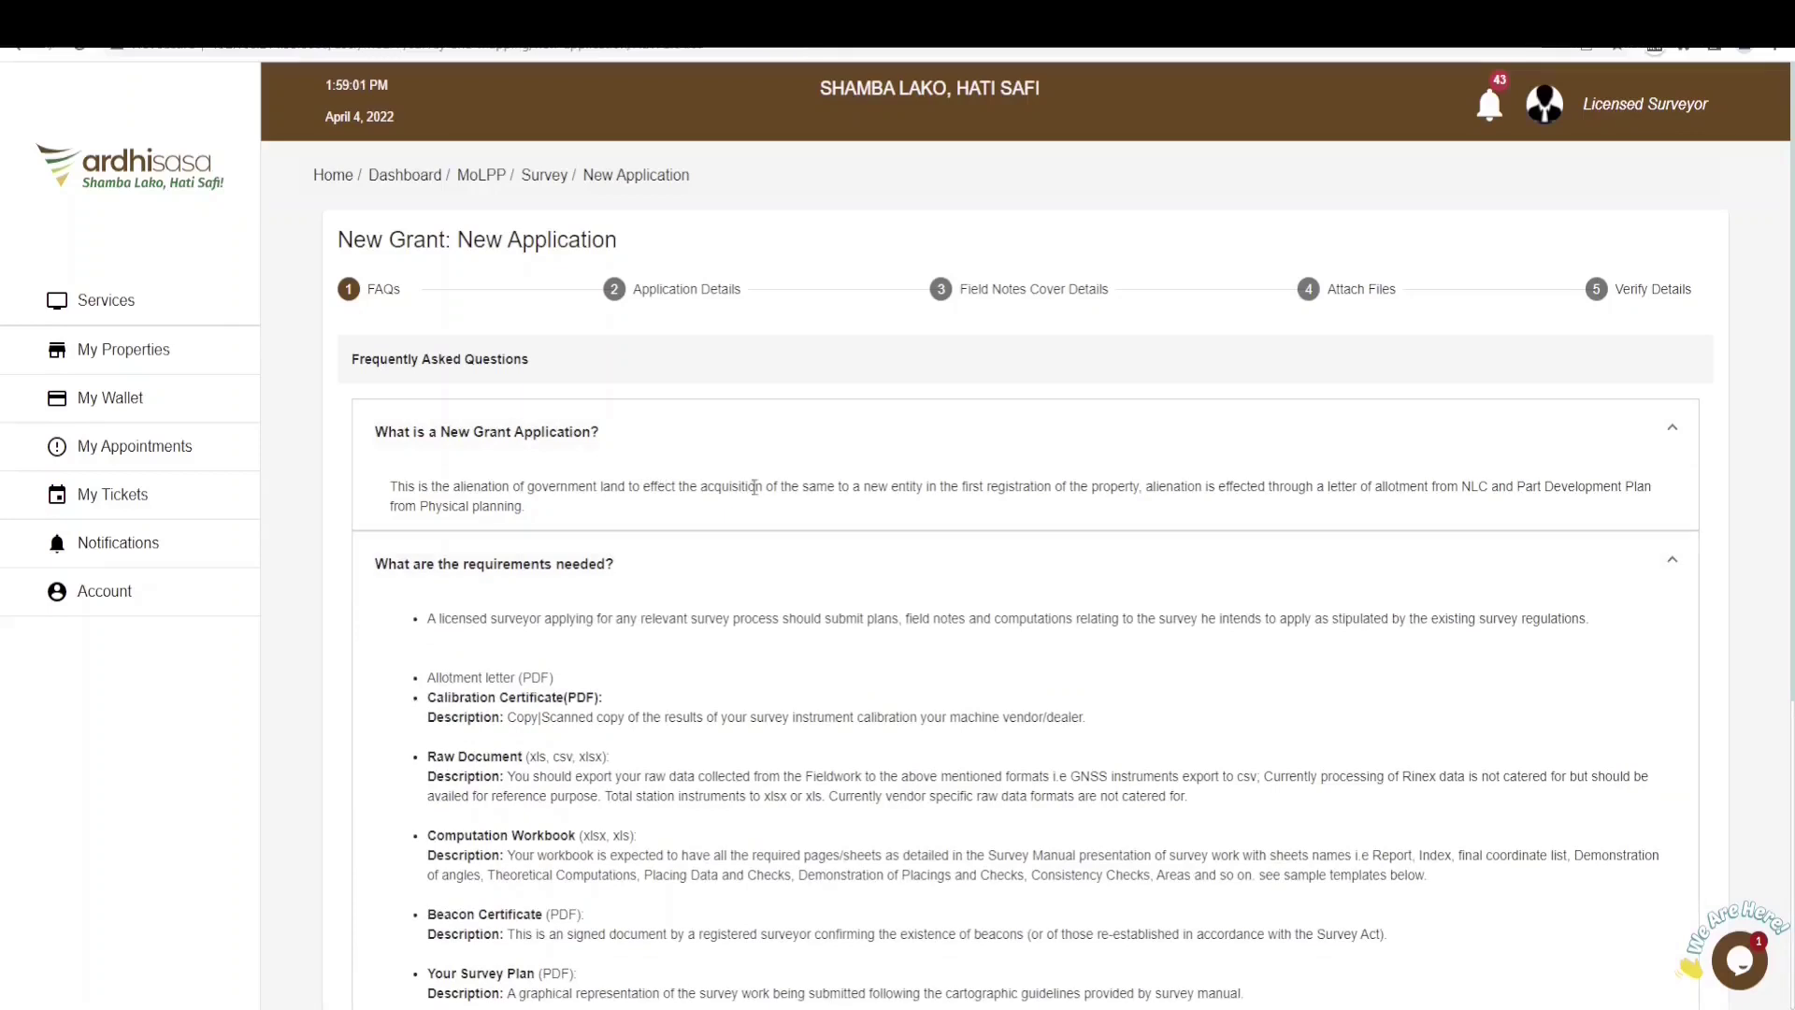
scroll(748, 524, "down", 5)
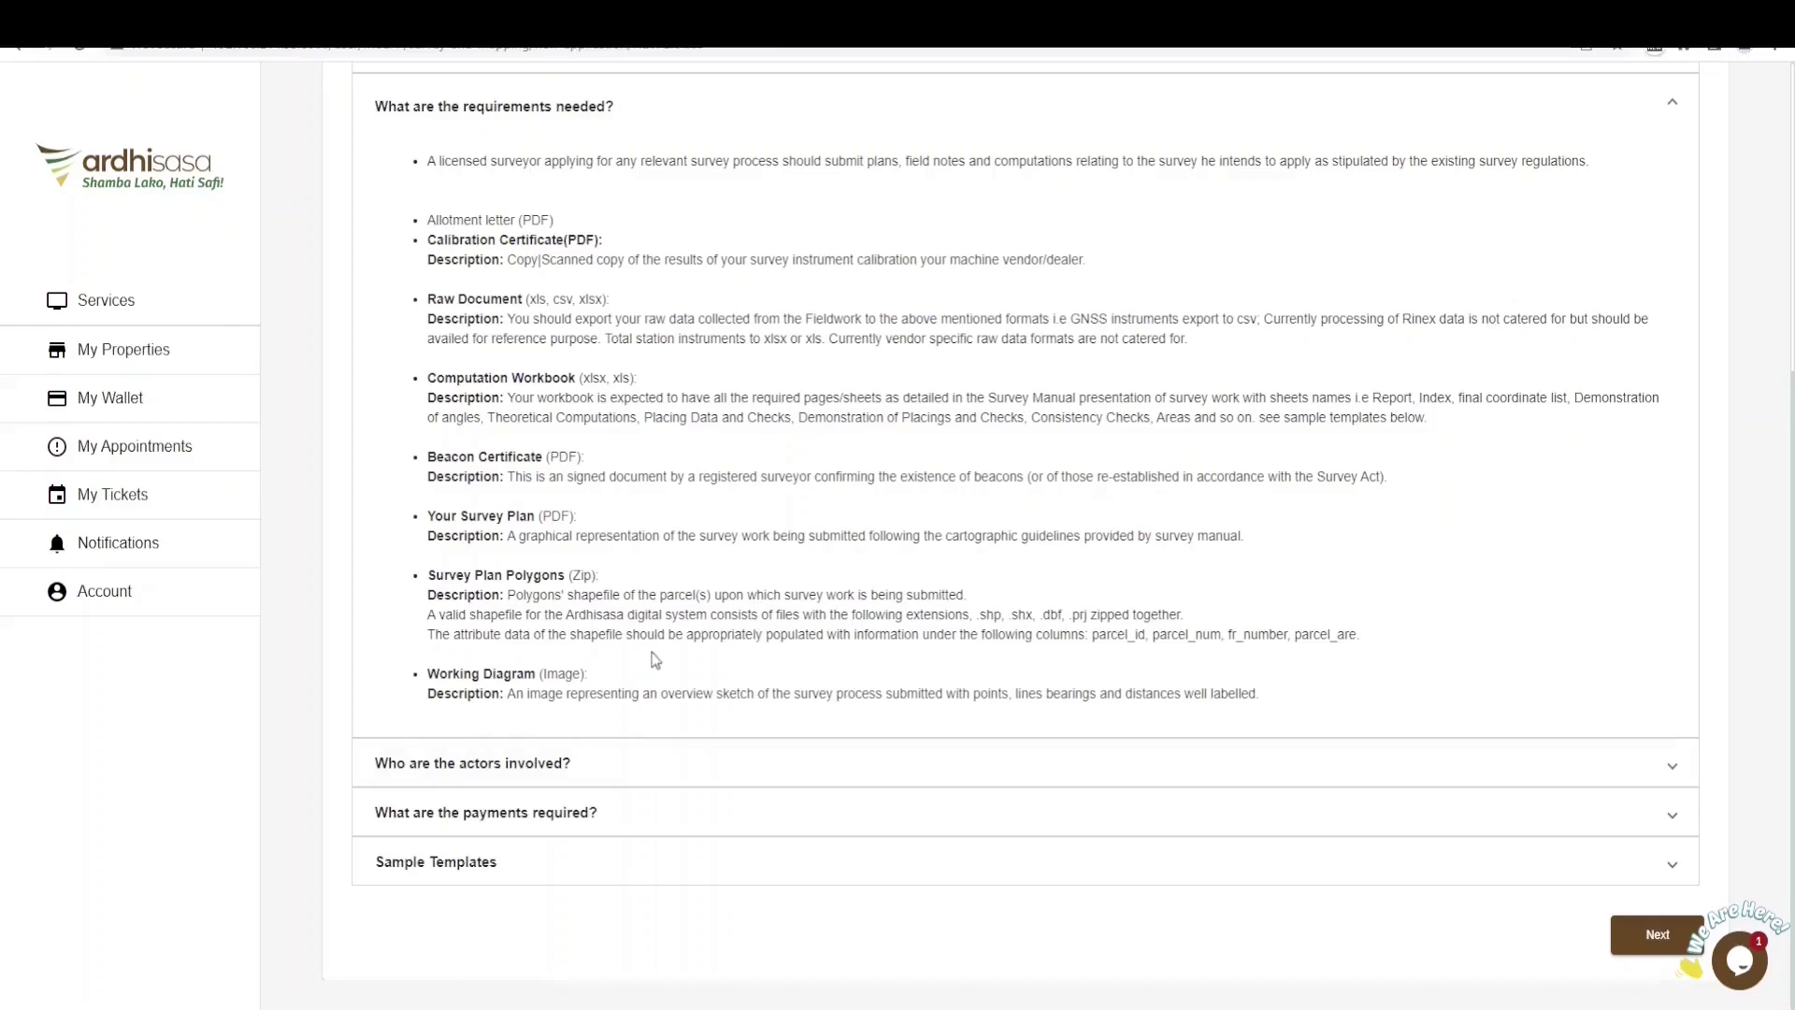
left_click(625, 770)
scroll(772, 675, "down", 2)
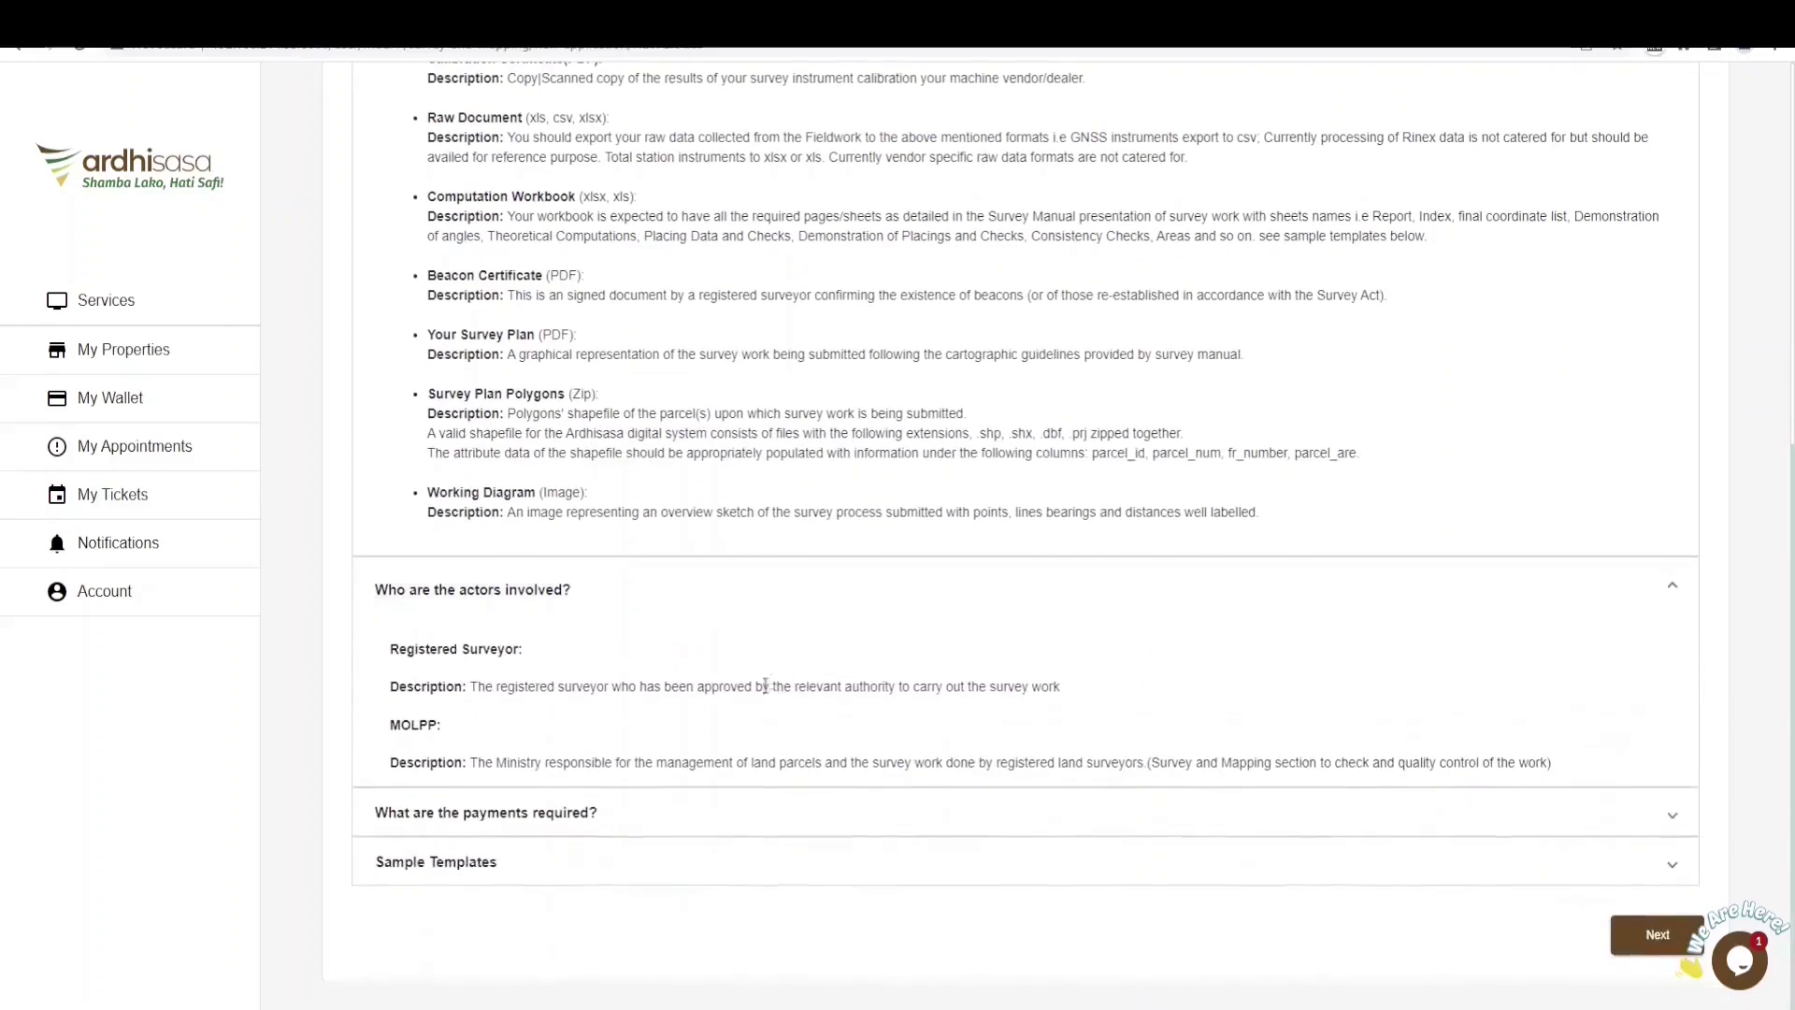
left_click(617, 815)
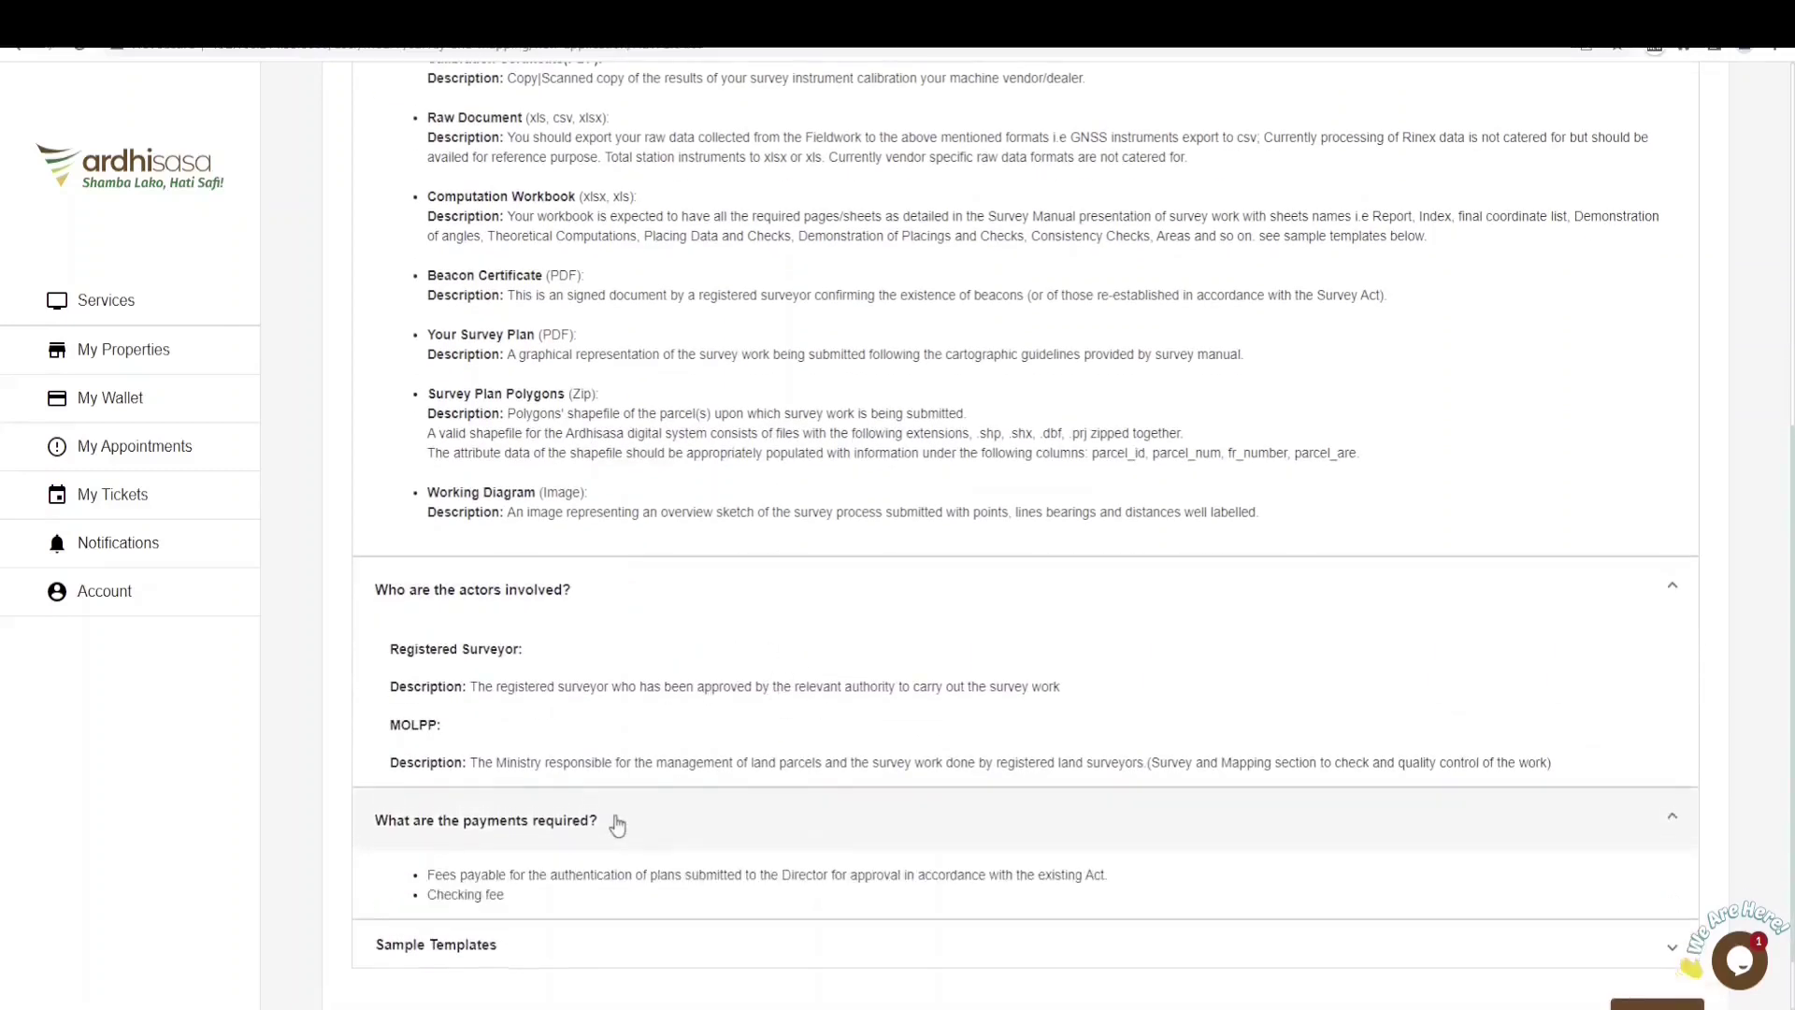
scroll(673, 795, "down", 1)
left_click(619, 856)
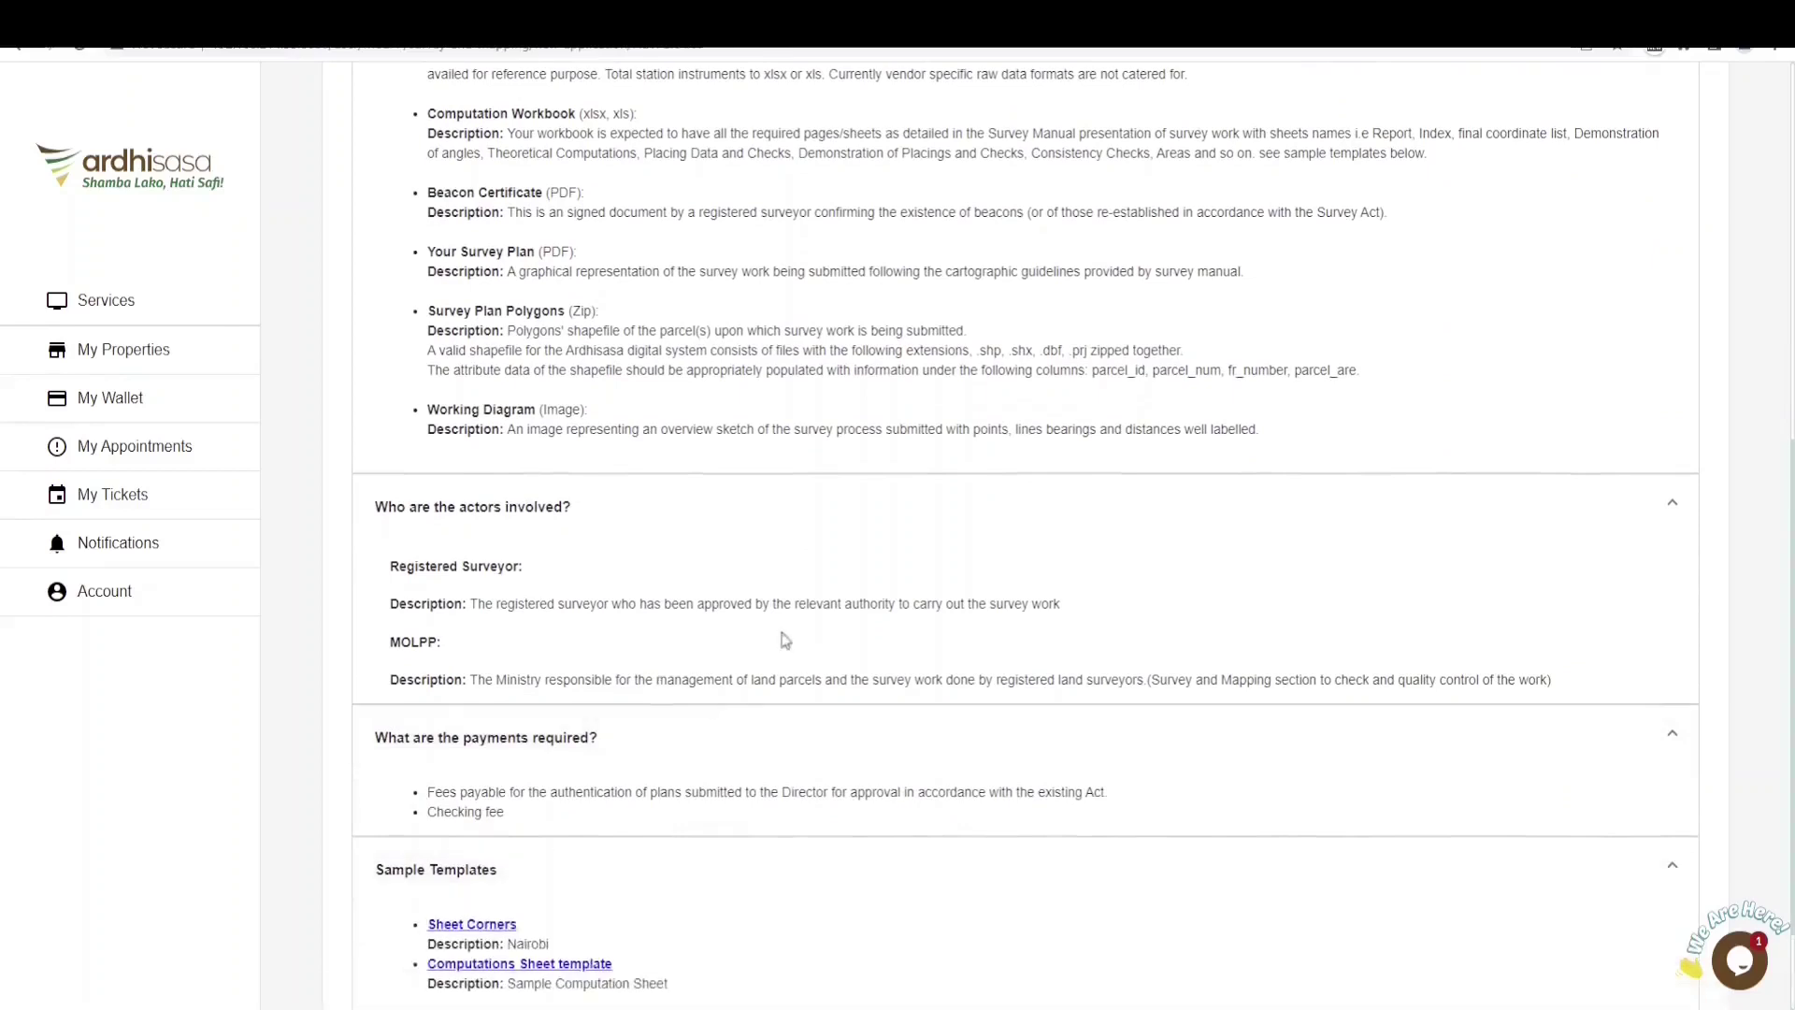
scroll(788, 650, "down", 2)
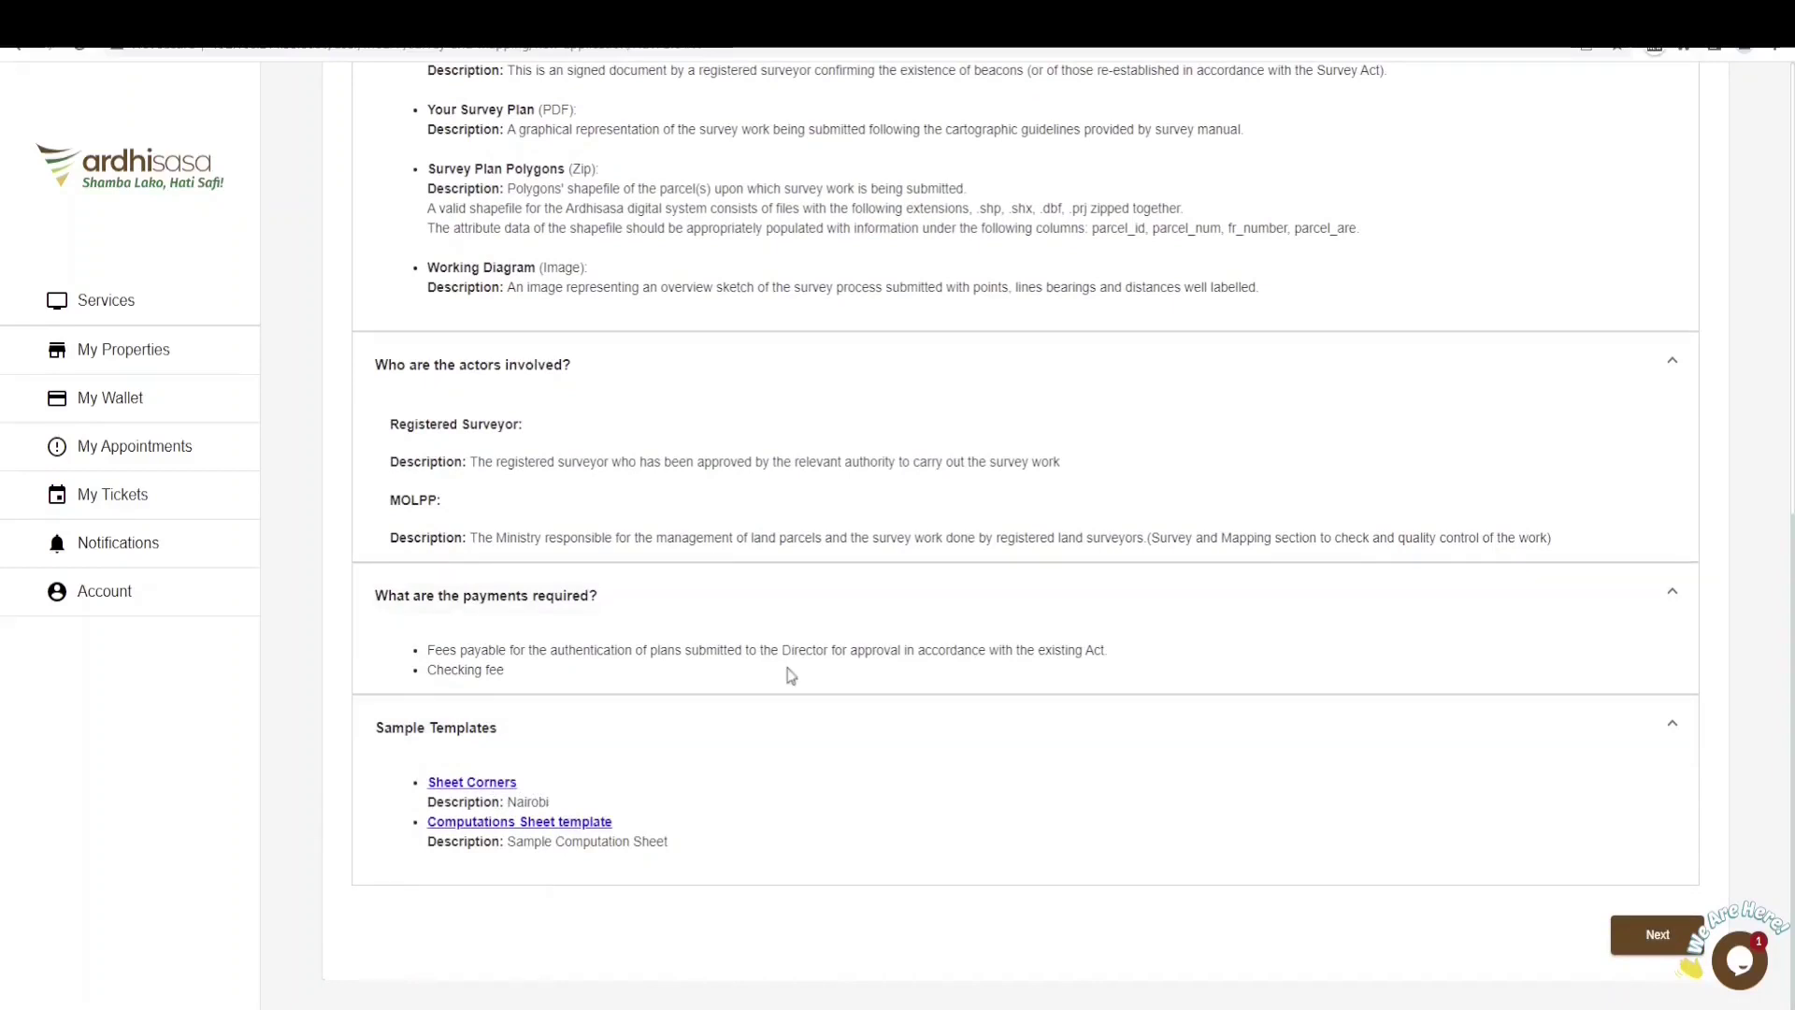
scroll(782, 680, "up", 3)
scroll(786, 681, "up", 4)
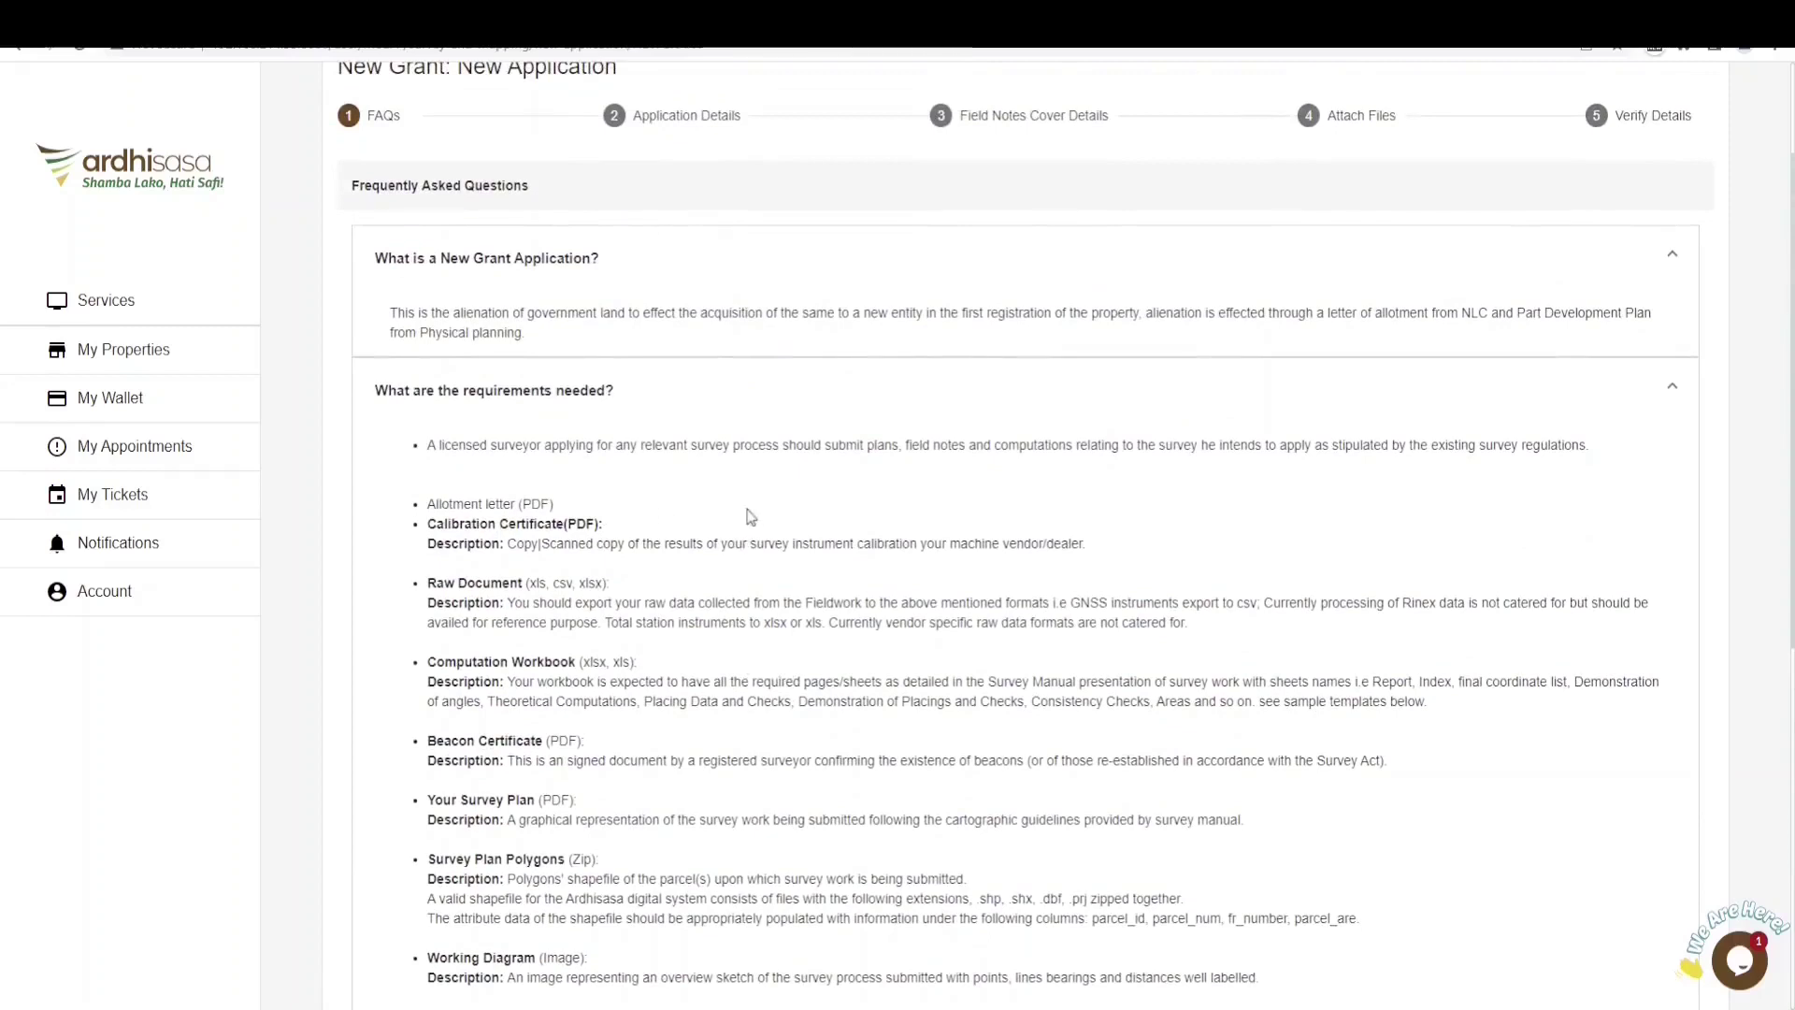
Step: Scroll down through the New Grant FAQ answers
scroll(776, 515, "down", 1)
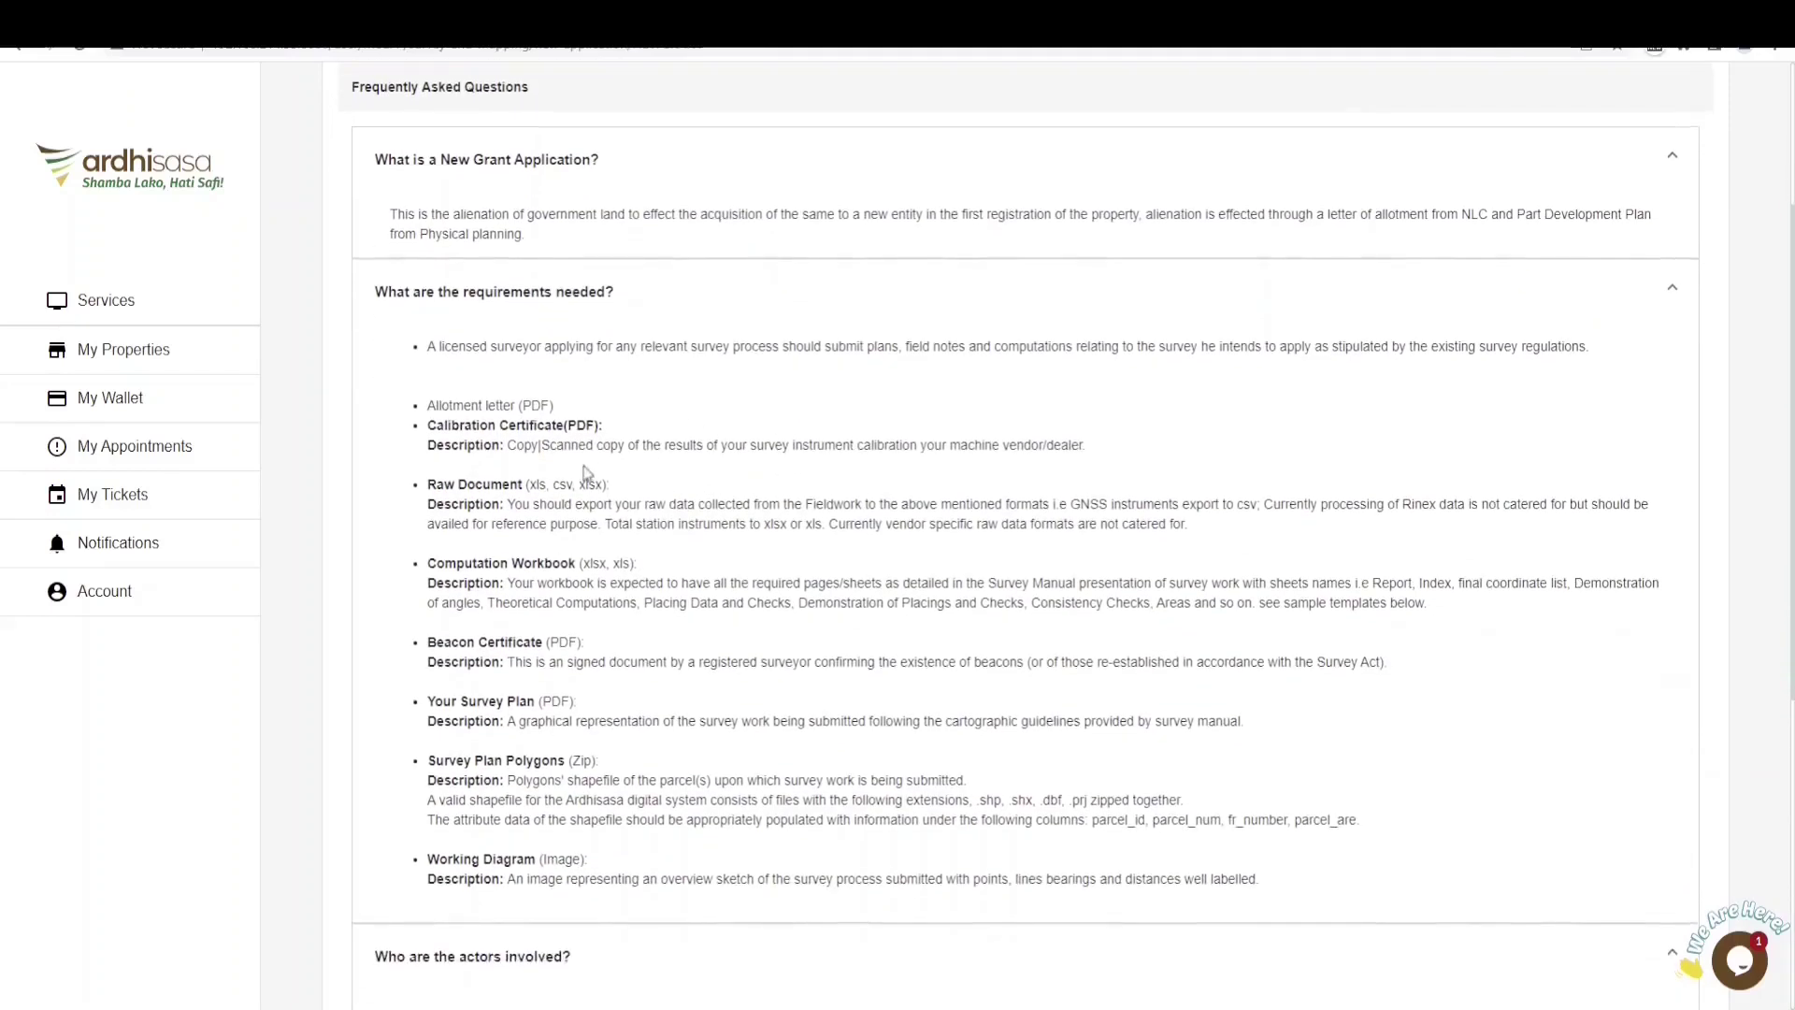
scroll(672, 437, "down", 1)
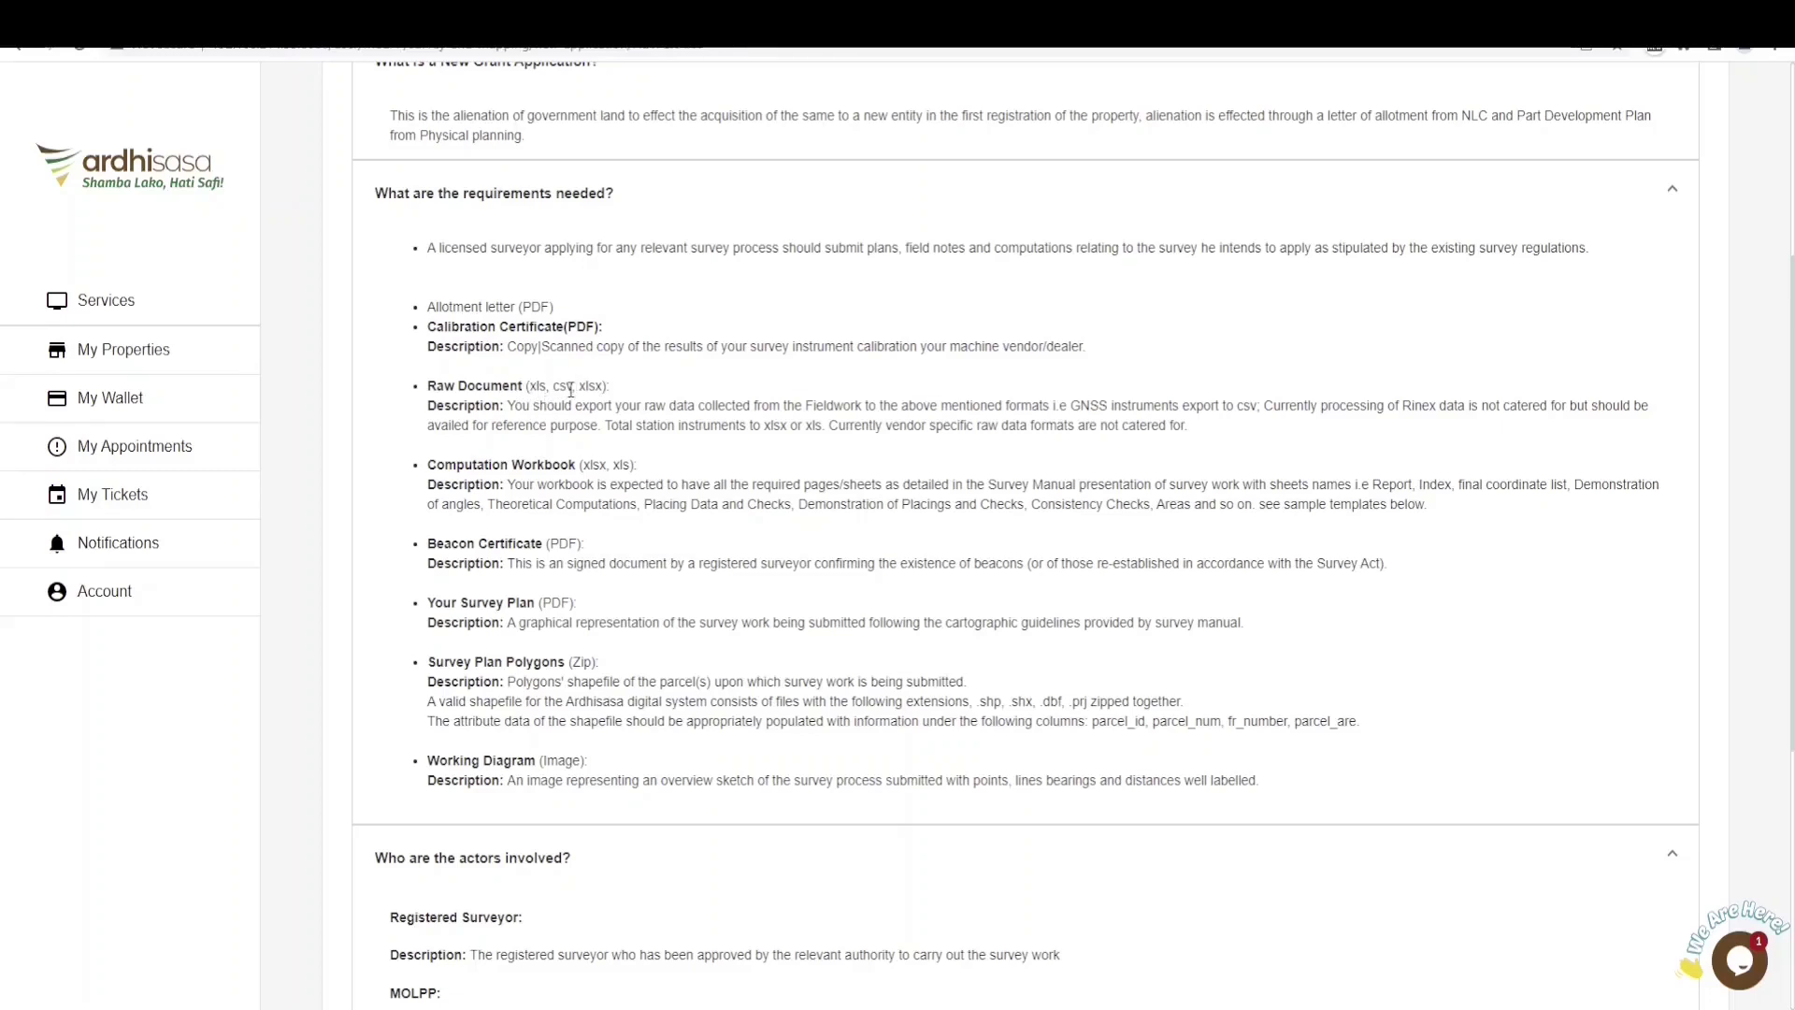
scroll(539, 395, "down", 2)
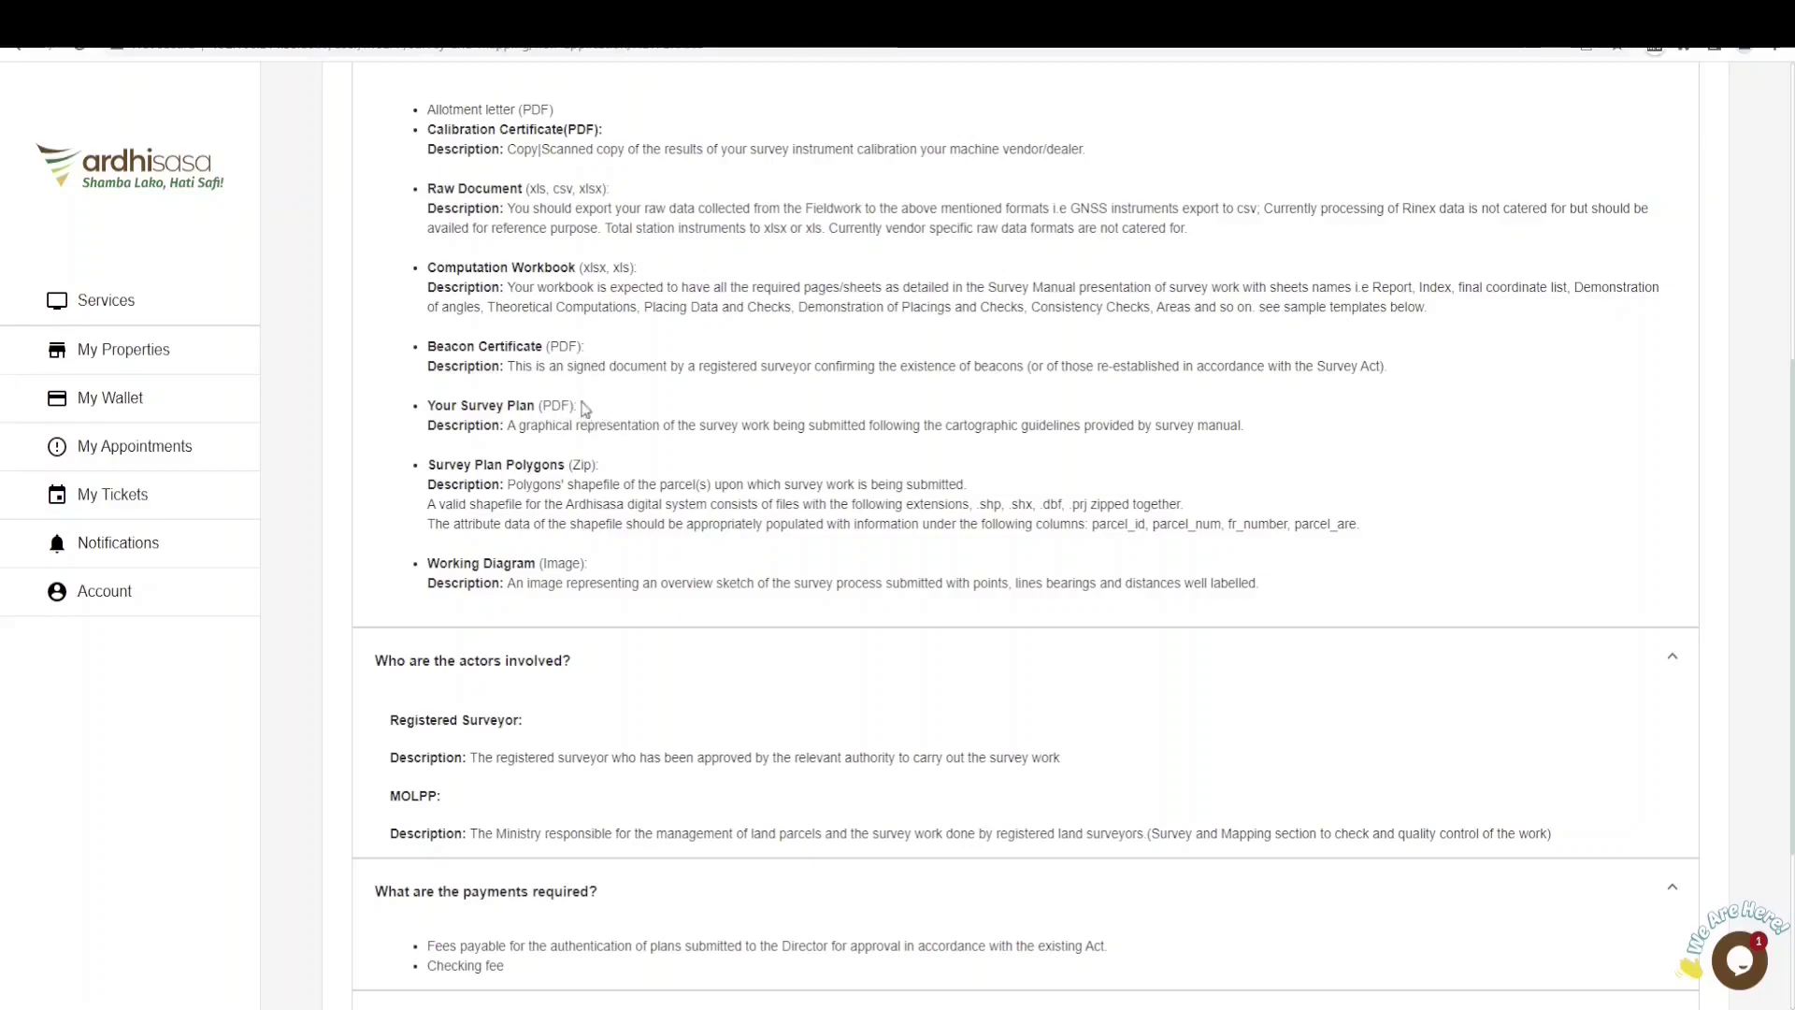
scroll(589, 417, "down", 1)
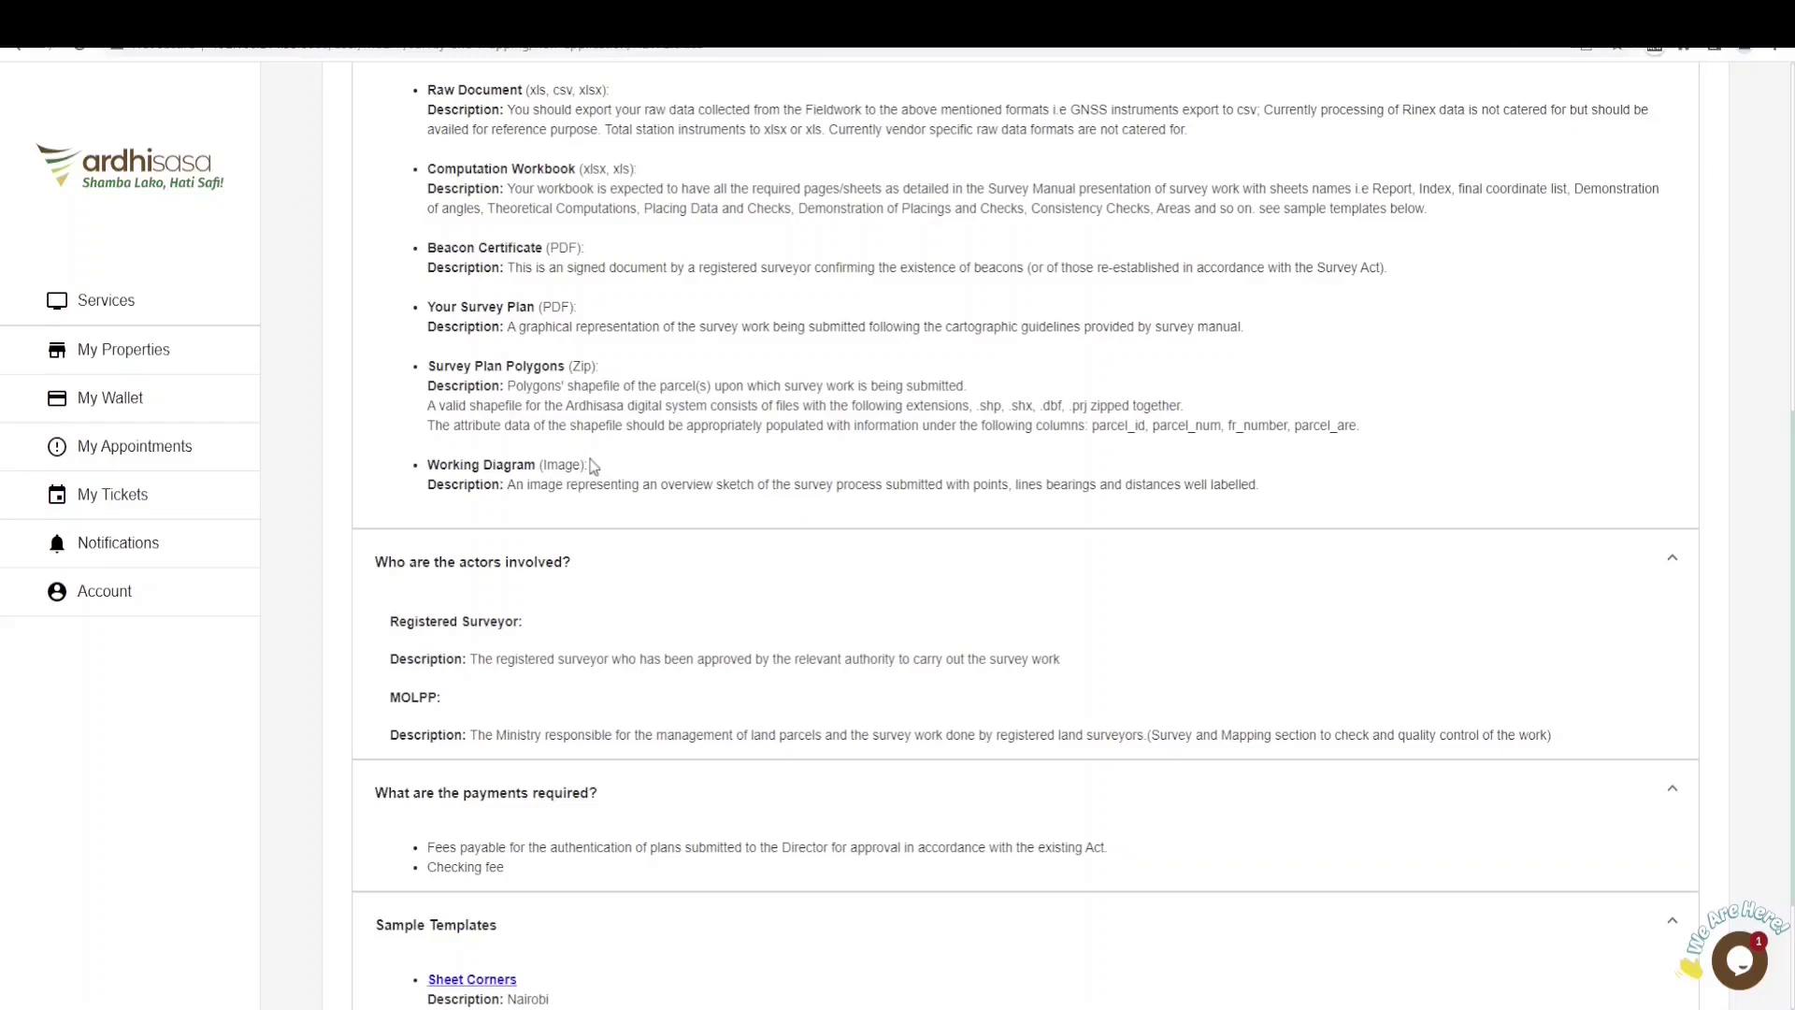
scroll(576, 795, "down", 3)
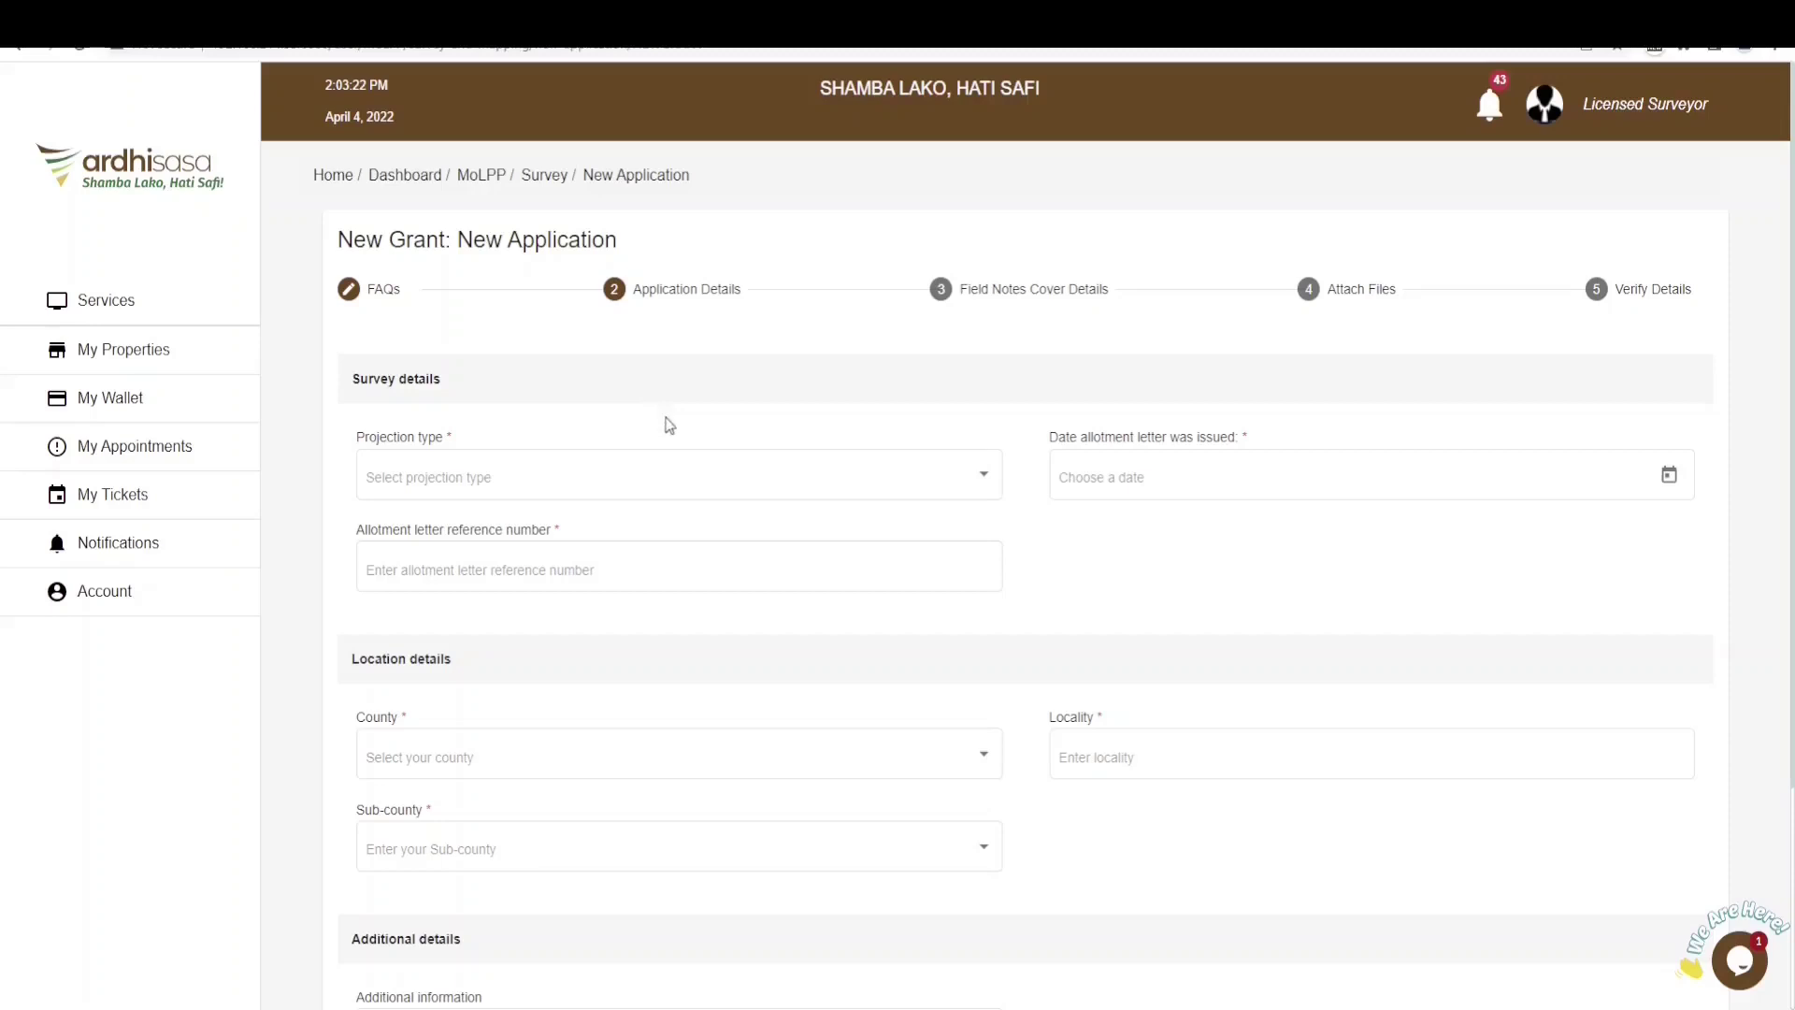
Step: Set projection to Arc 1960 / UTM zone 37S and allotment letter date to 17 March 2022
left_click(589, 488)
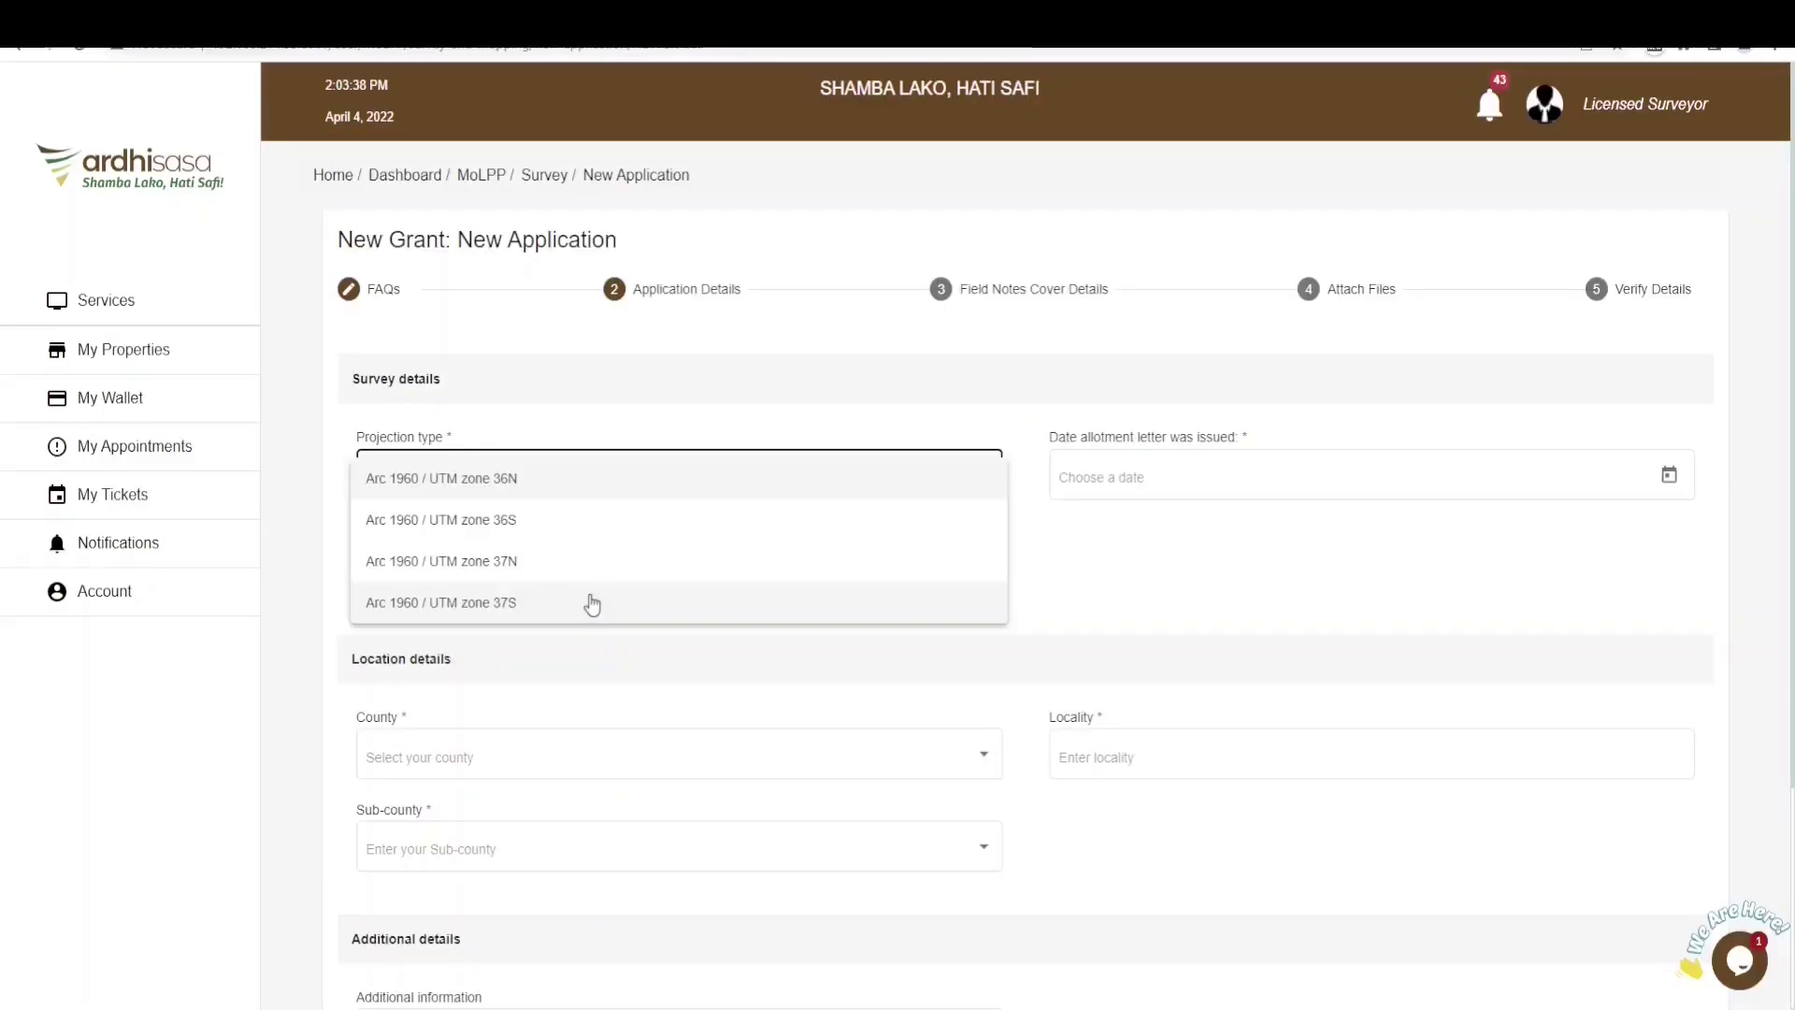
left_click(589, 602)
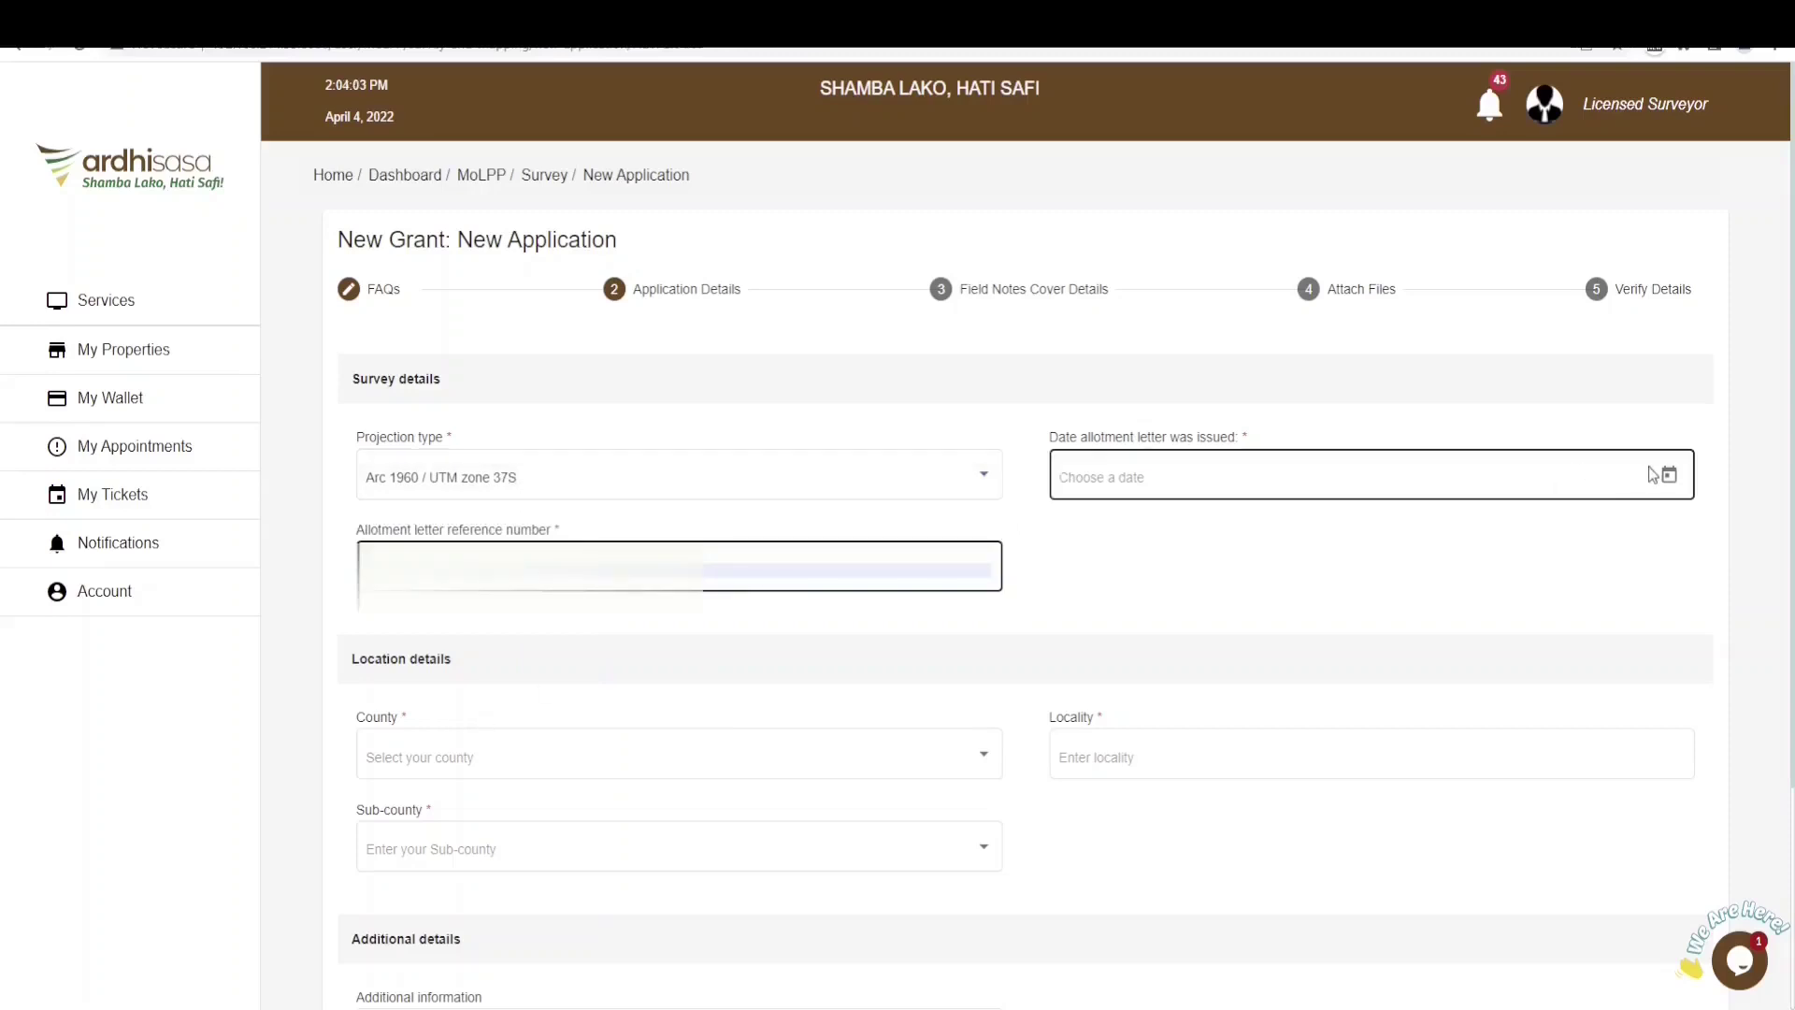
left_click(1669, 475)
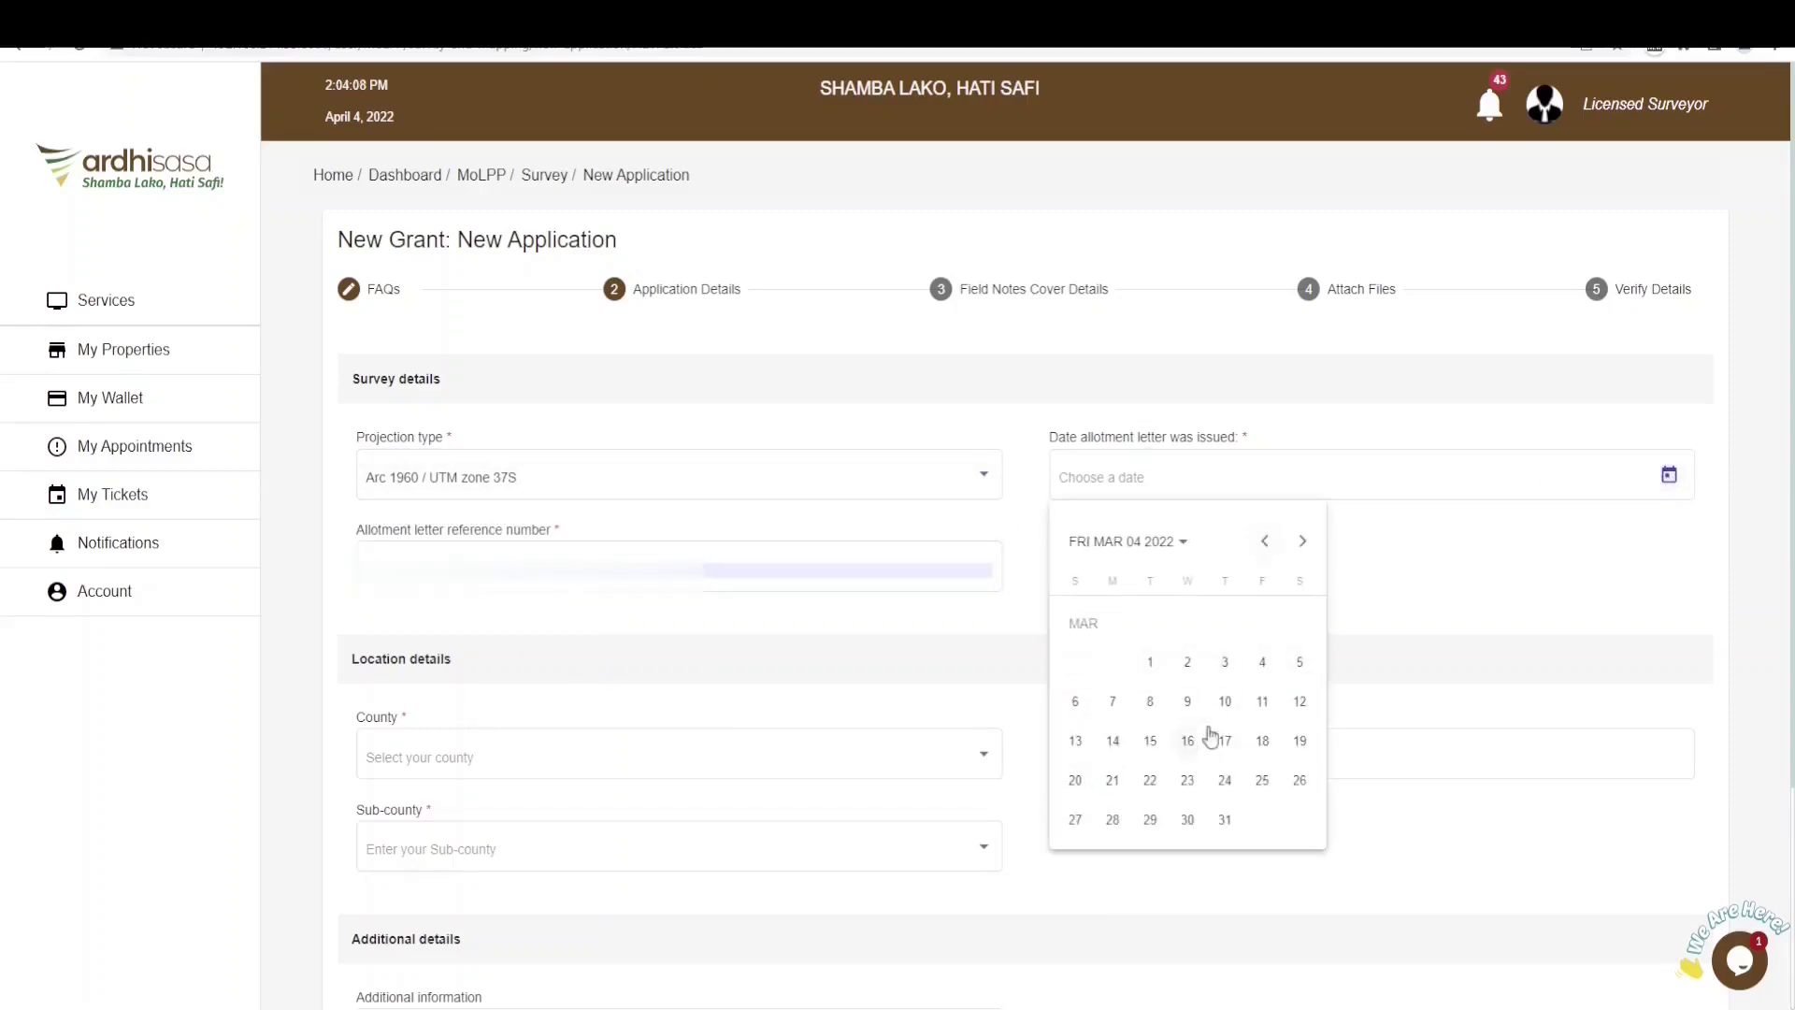
left_click(1227, 743)
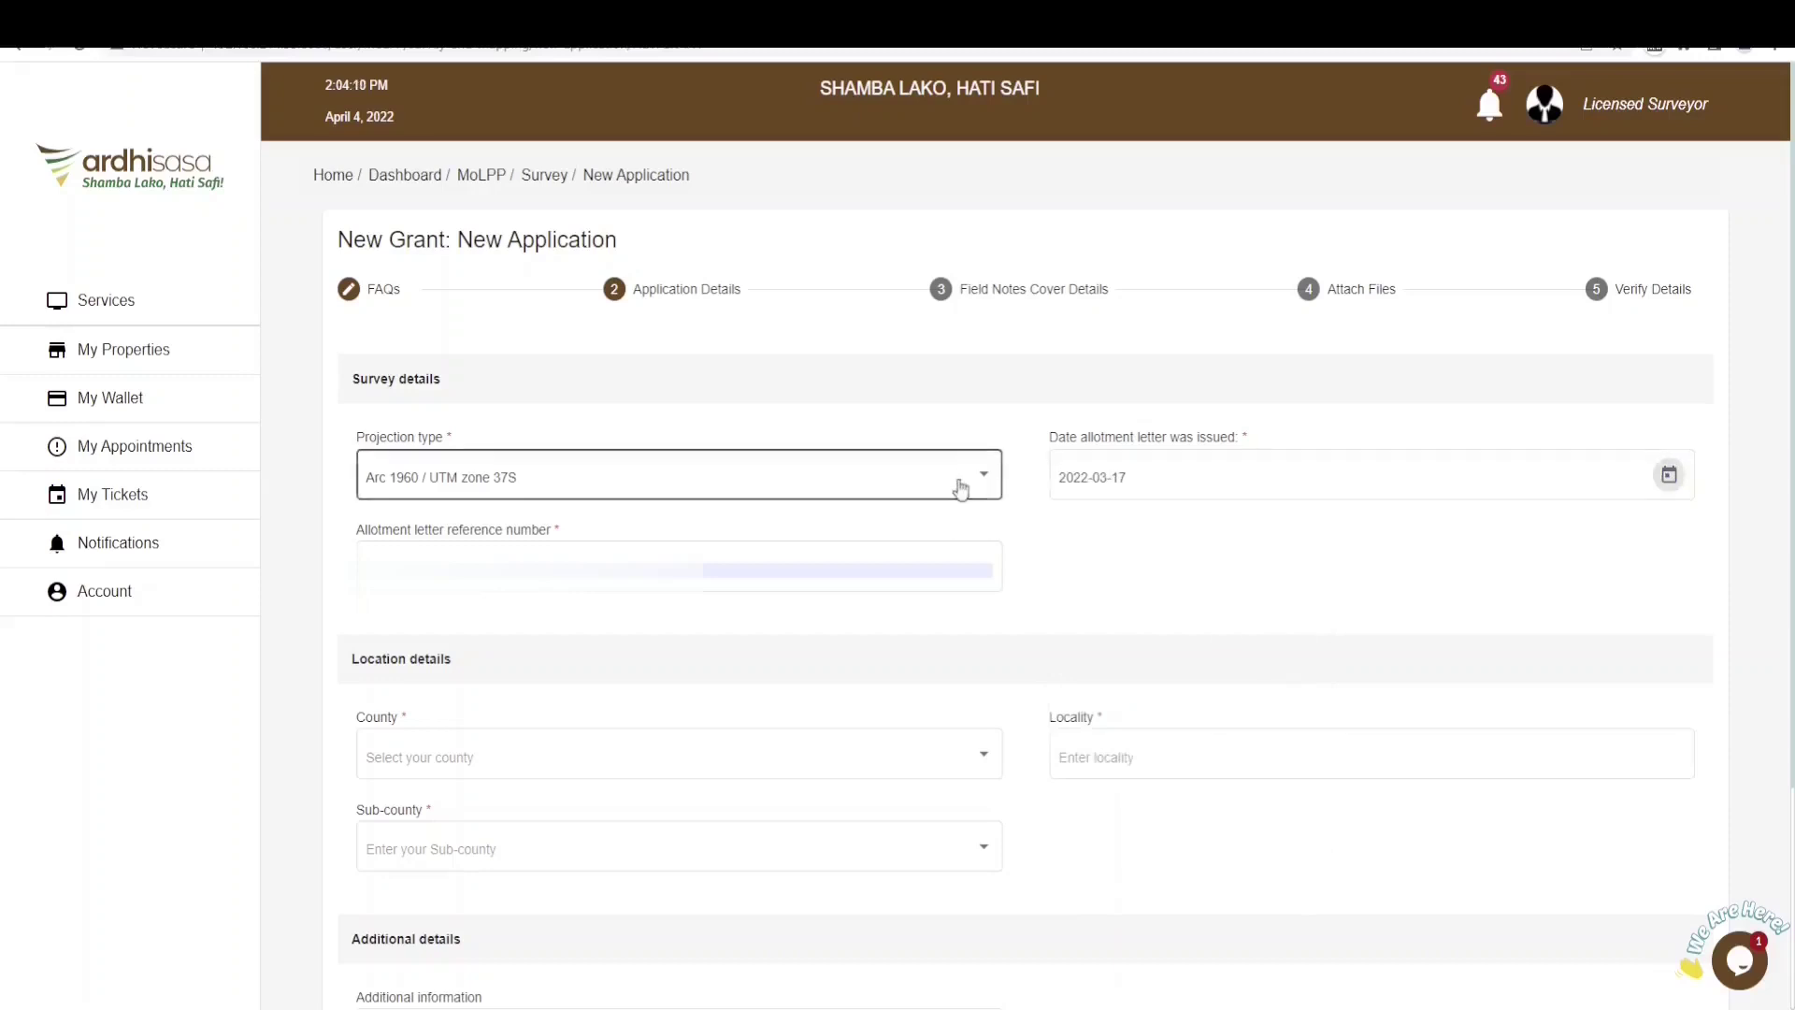
scroll(677, 514, "down", 2)
scroll(489, 453, "down", 1)
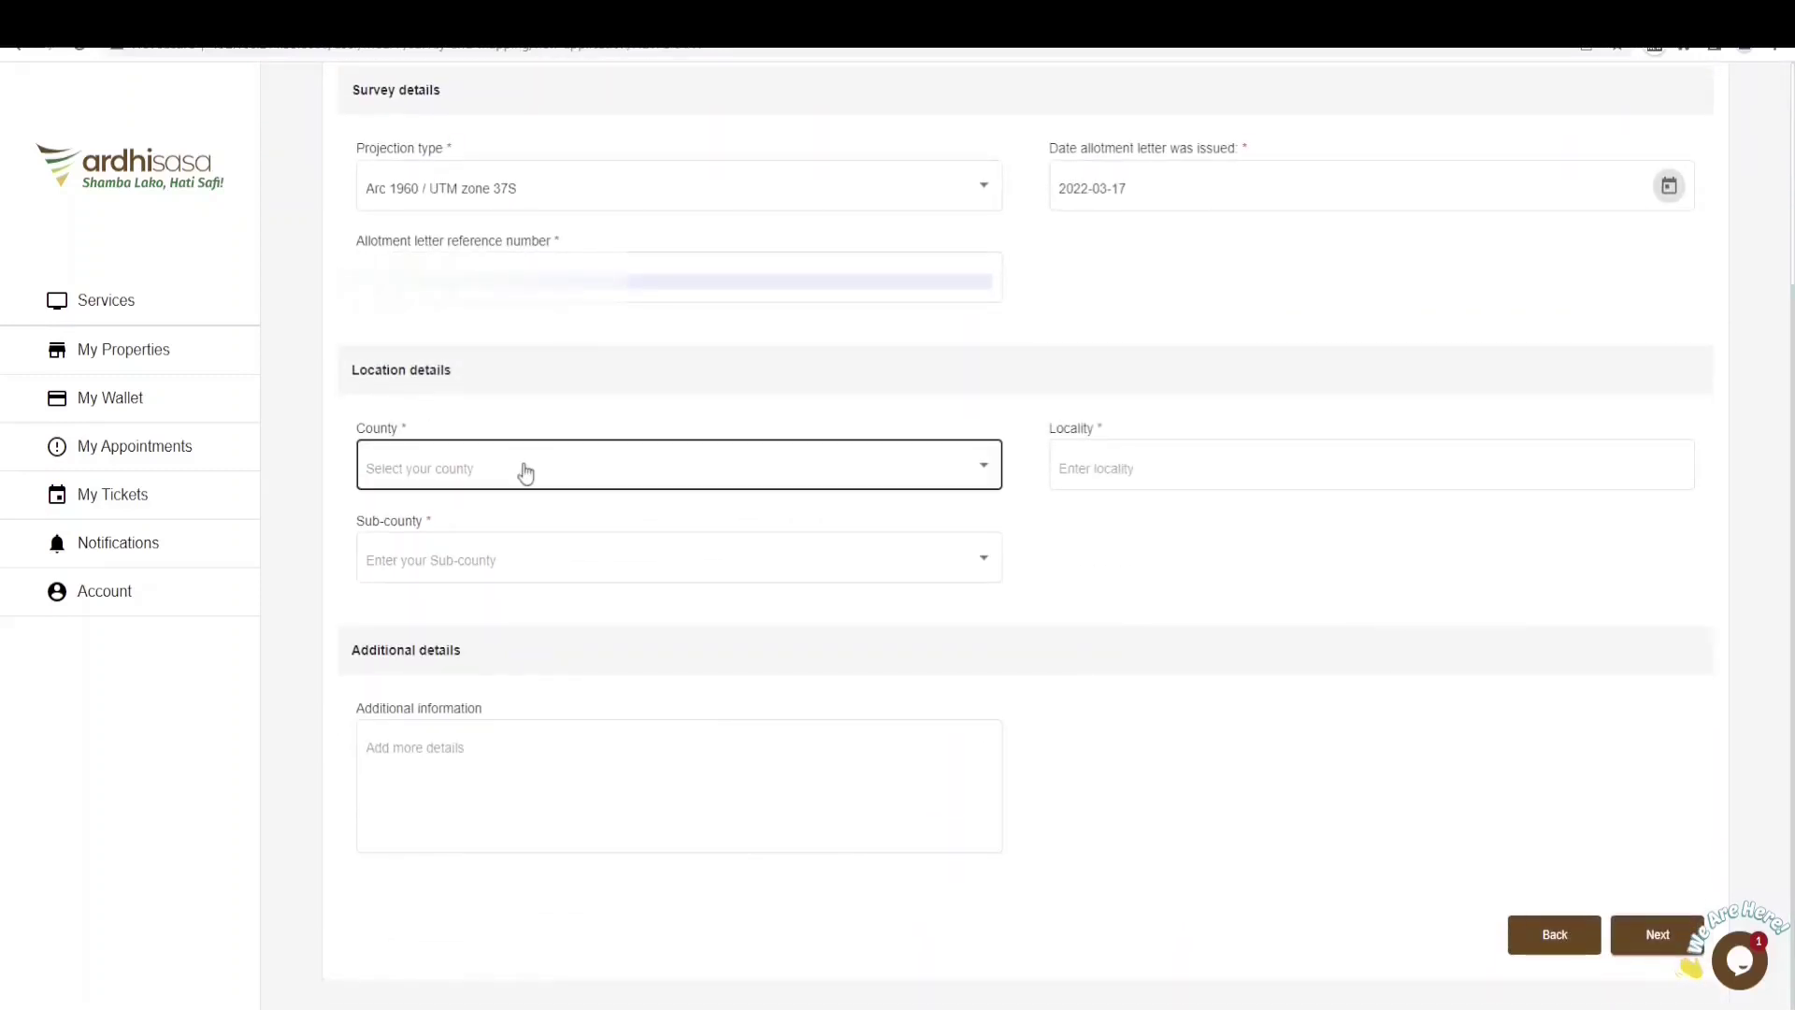
Step: Choose Nairobi as the county and Kasarani as the sub-county
left_click(538, 466)
scroll(633, 596, "down", 10)
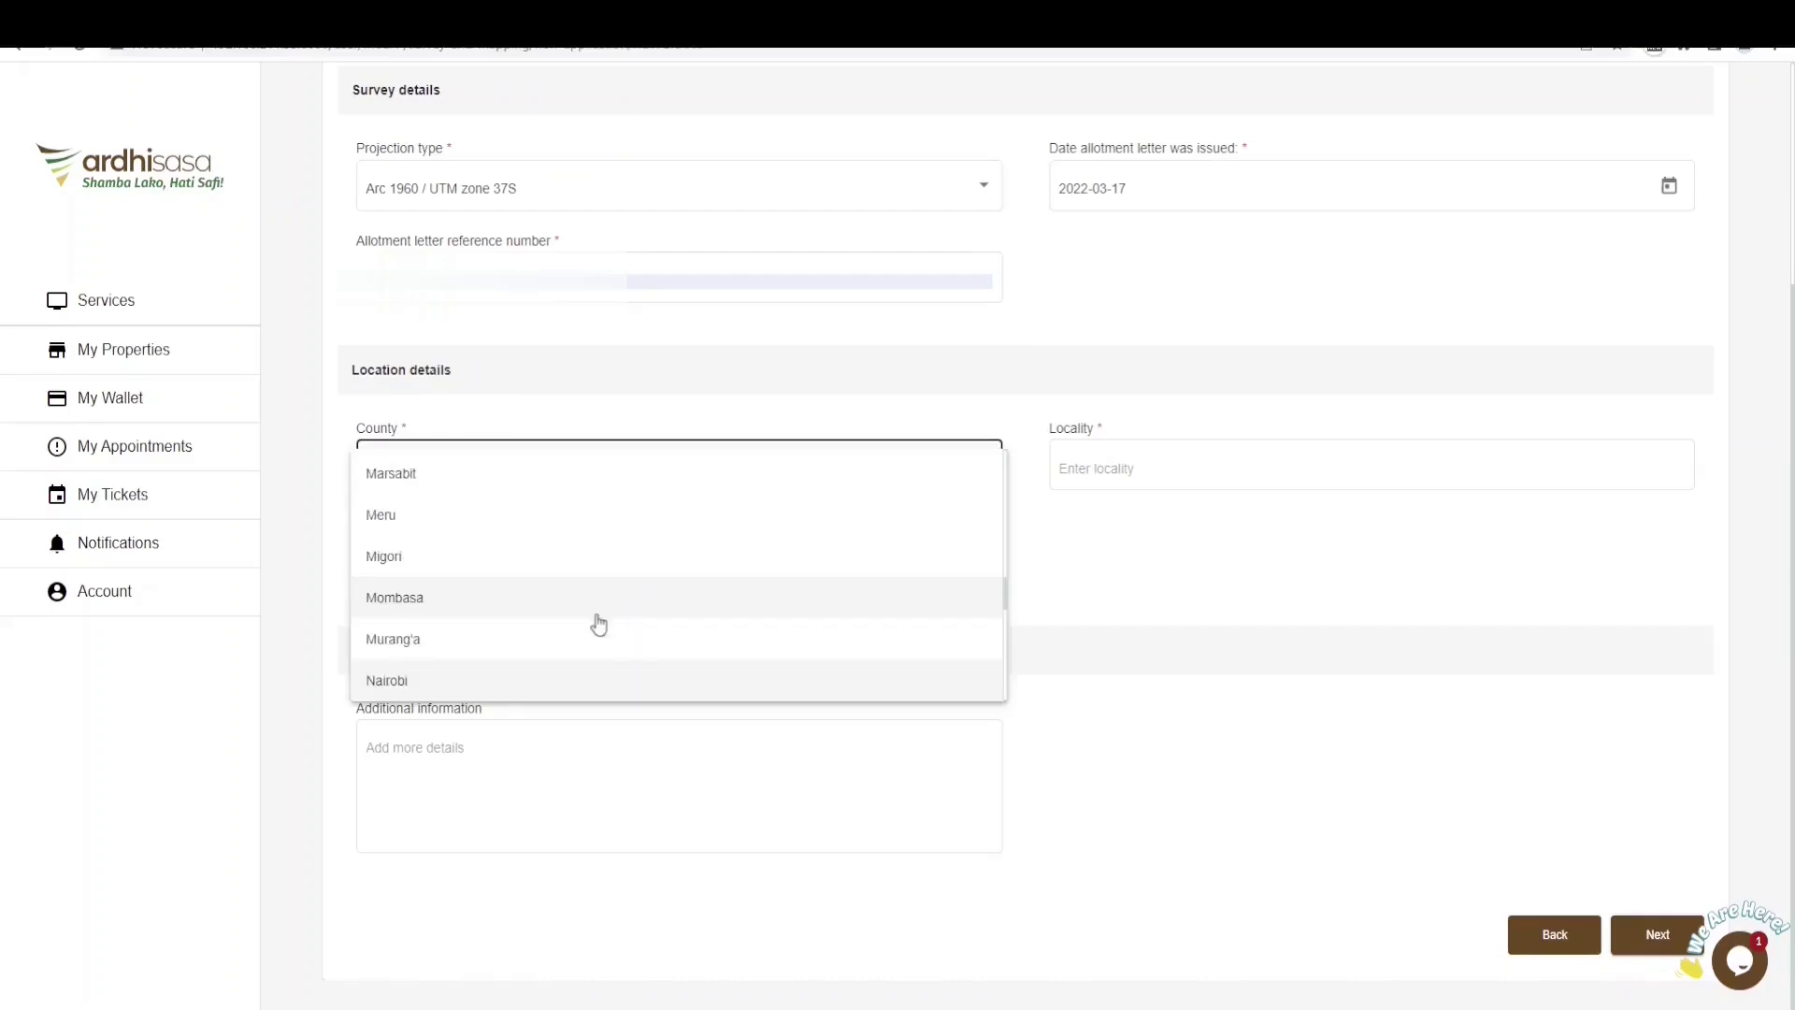
left_click(505, 680)
left_click(493, 561)
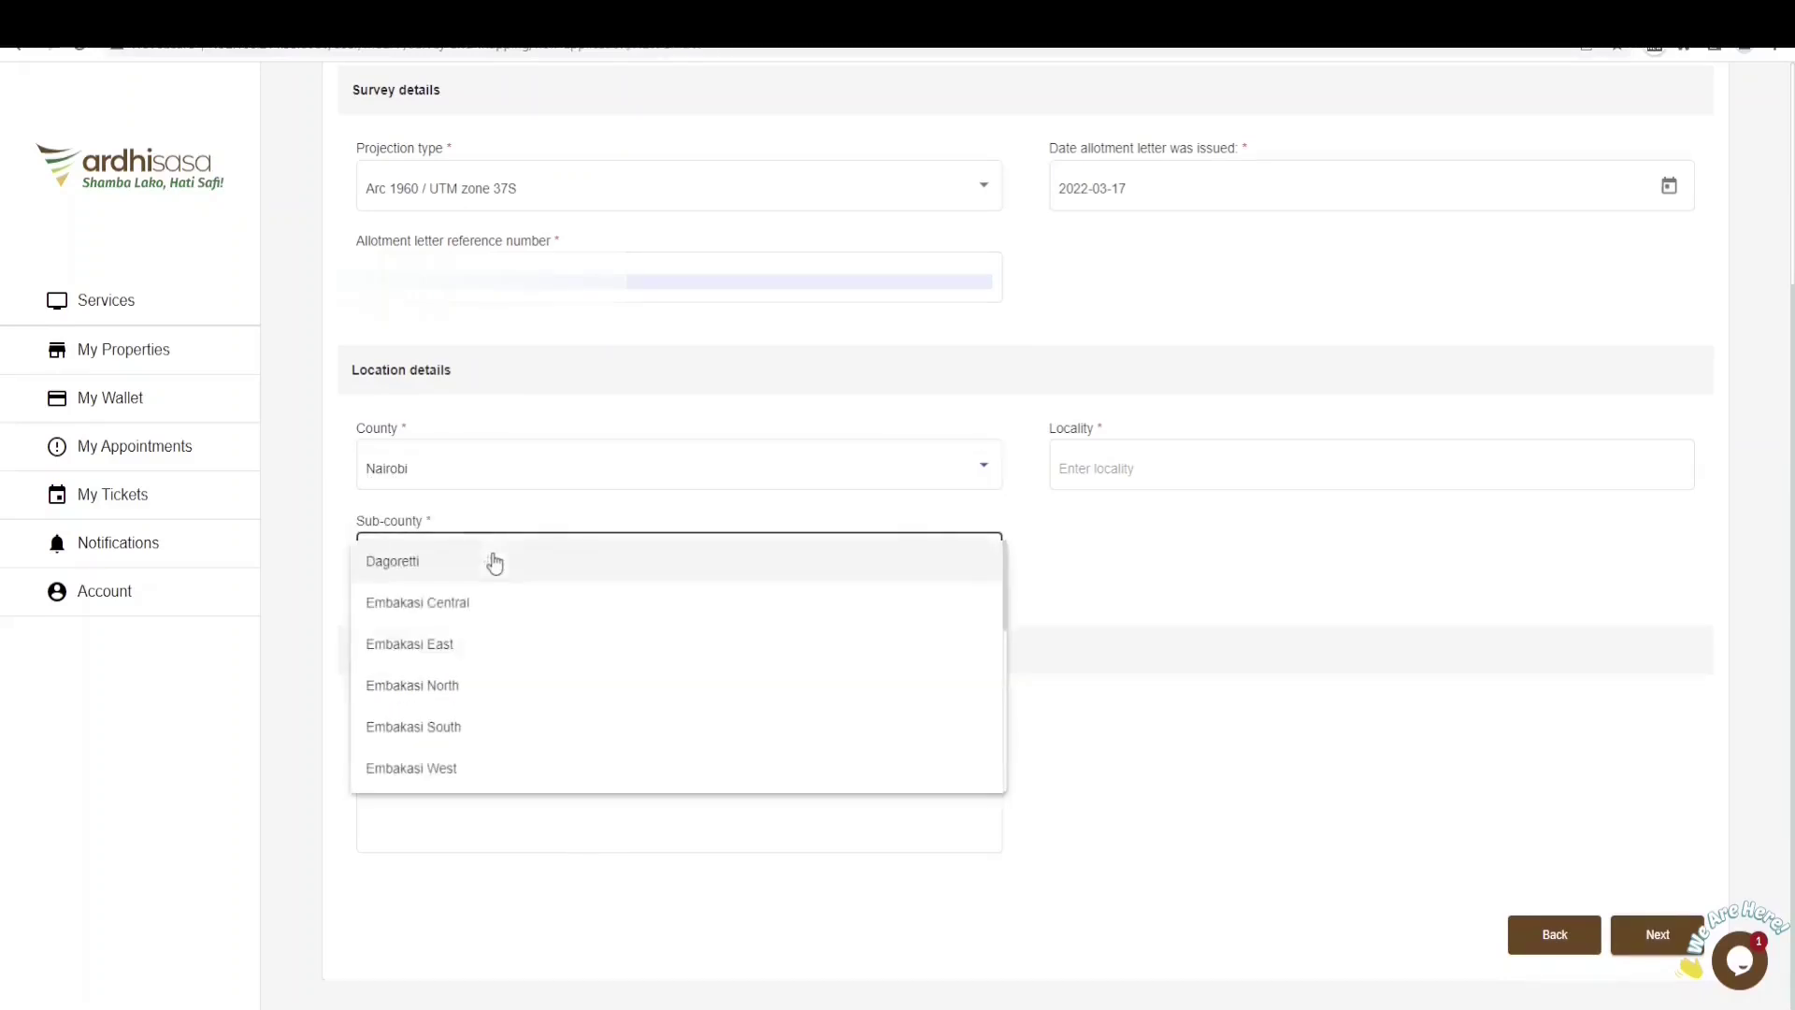
scroll(494, 561, "down", 3)
left_click(485, 721)
Step: Enter the locality 'Nairobi Area' and continue to Field Notes Cover Details
left_click(1119, 463)
type("Nairobi area")
left_click(1104, 468)
key("BackSpace")
type("A")
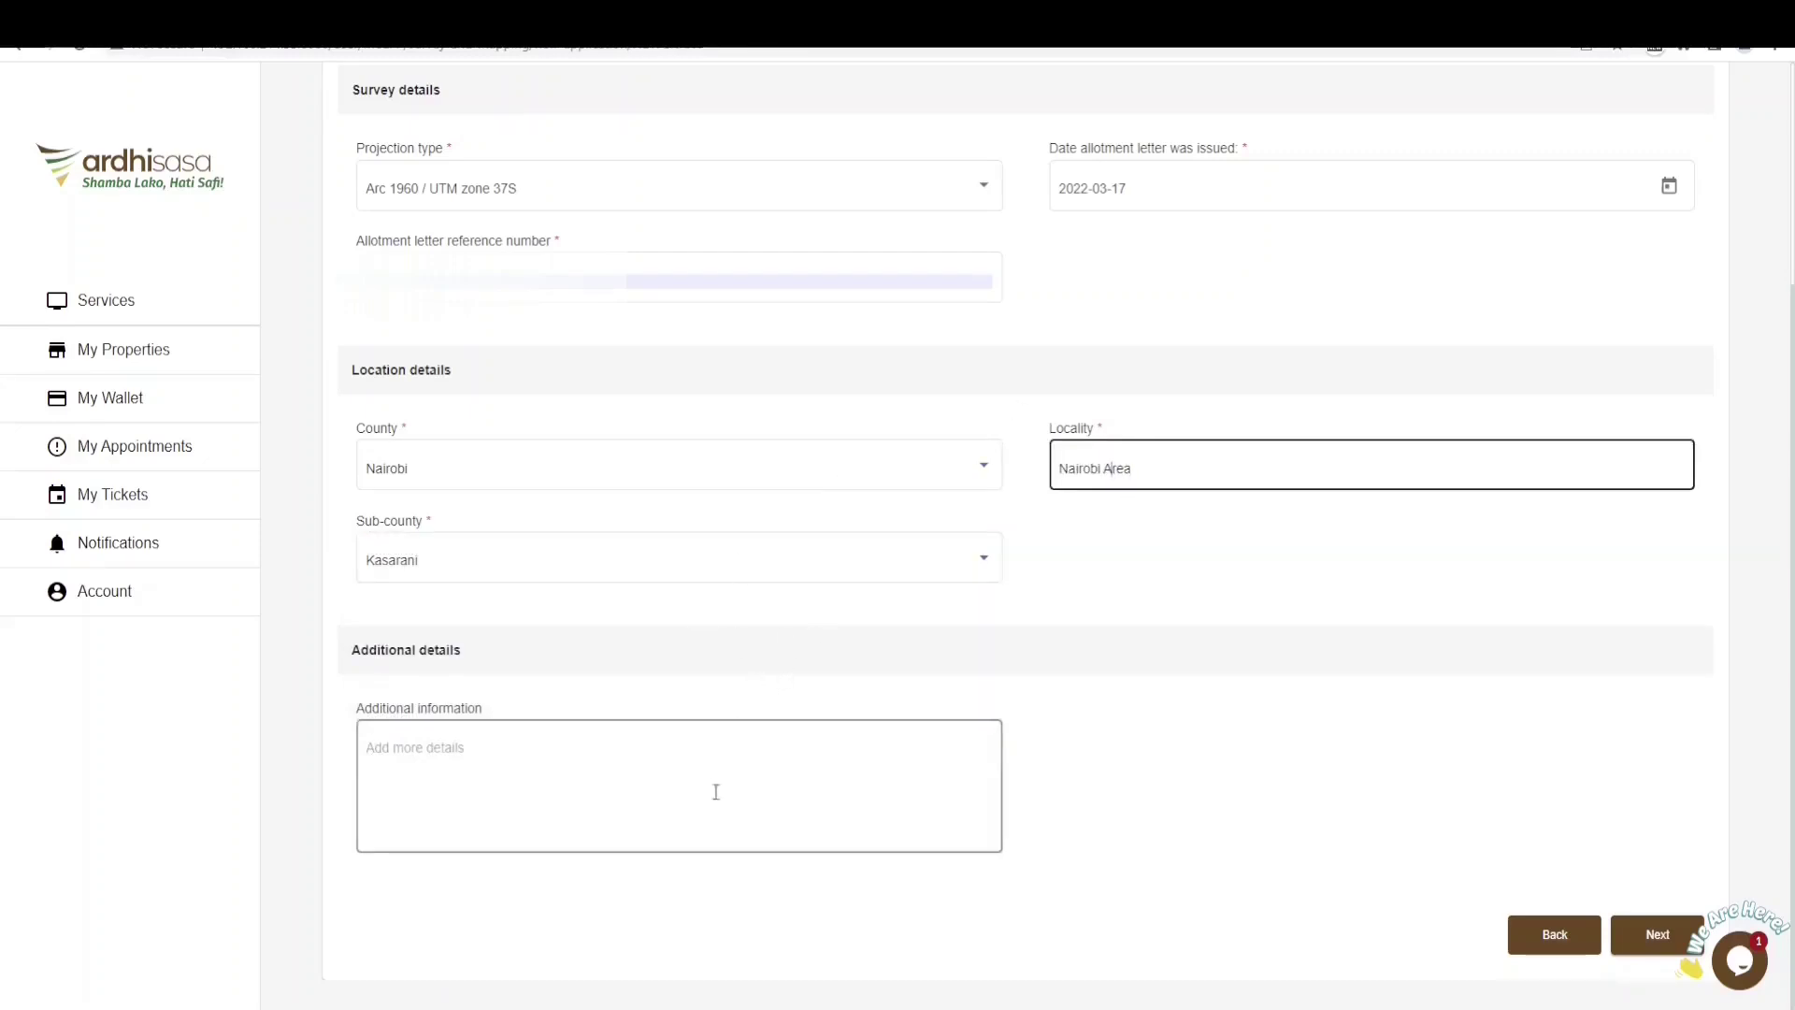
scroll(779, 610, "up", 3)
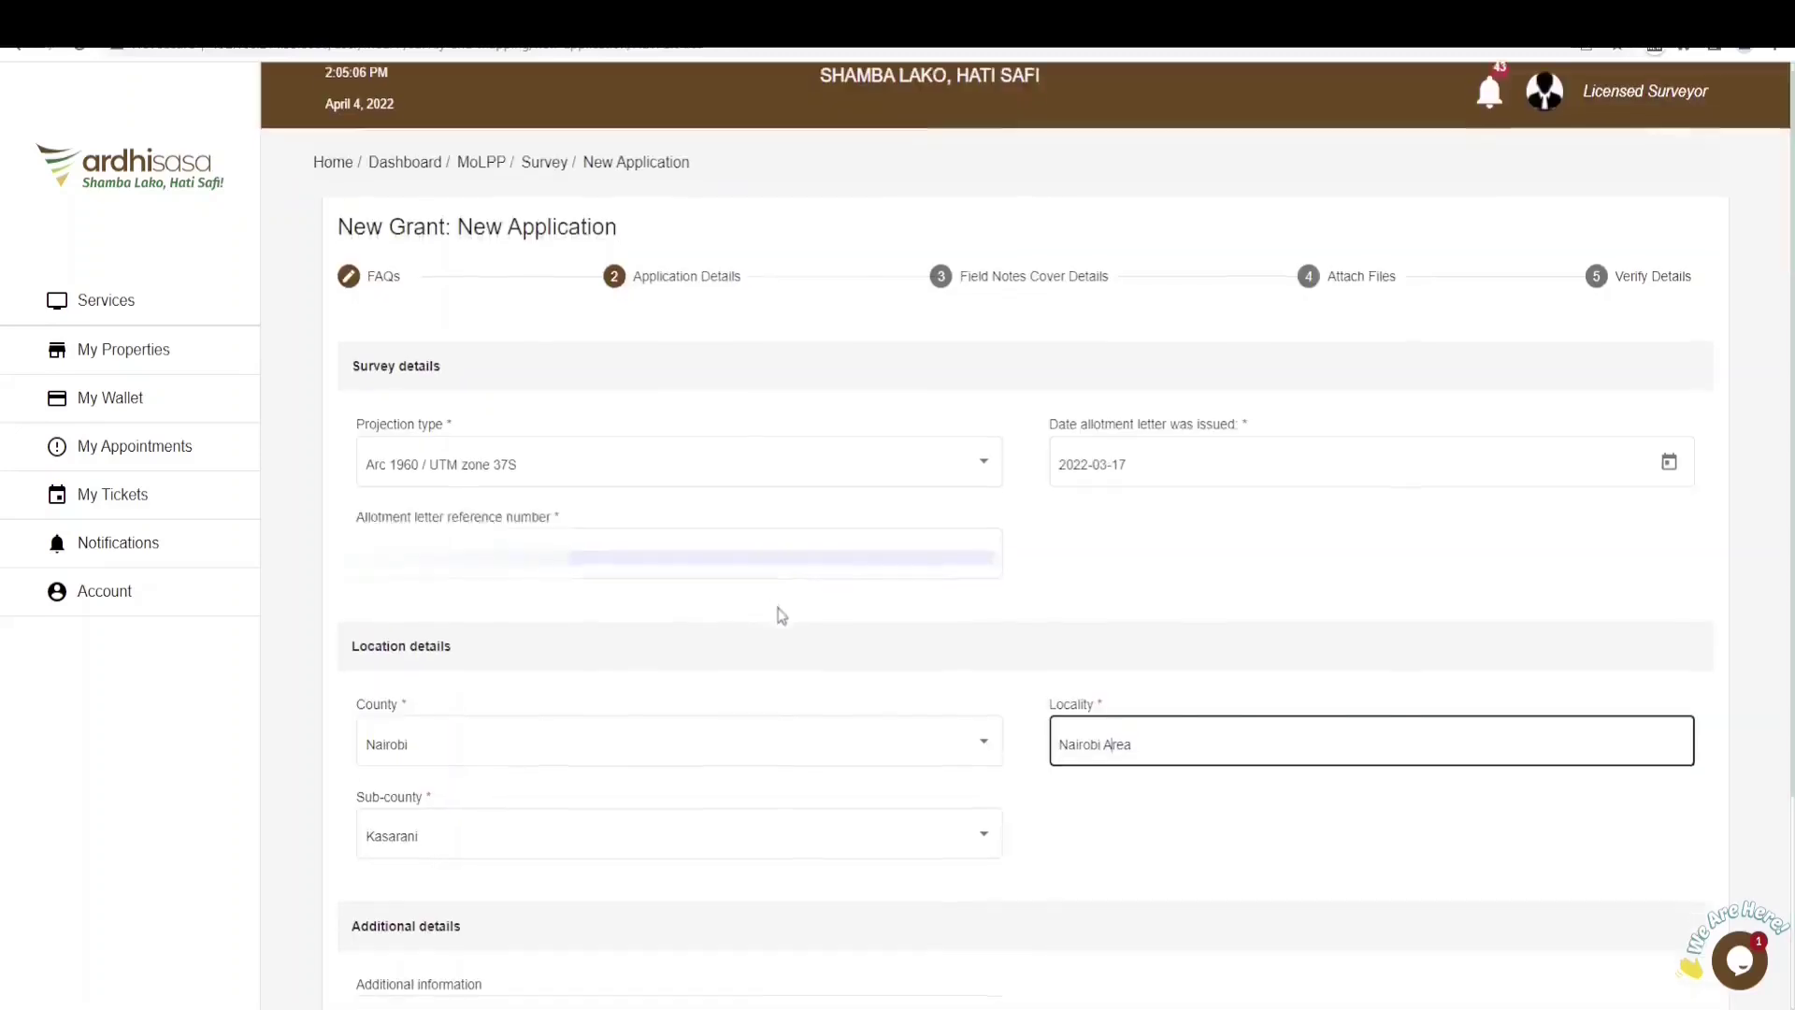
scroll(779, 609, "down", 3)
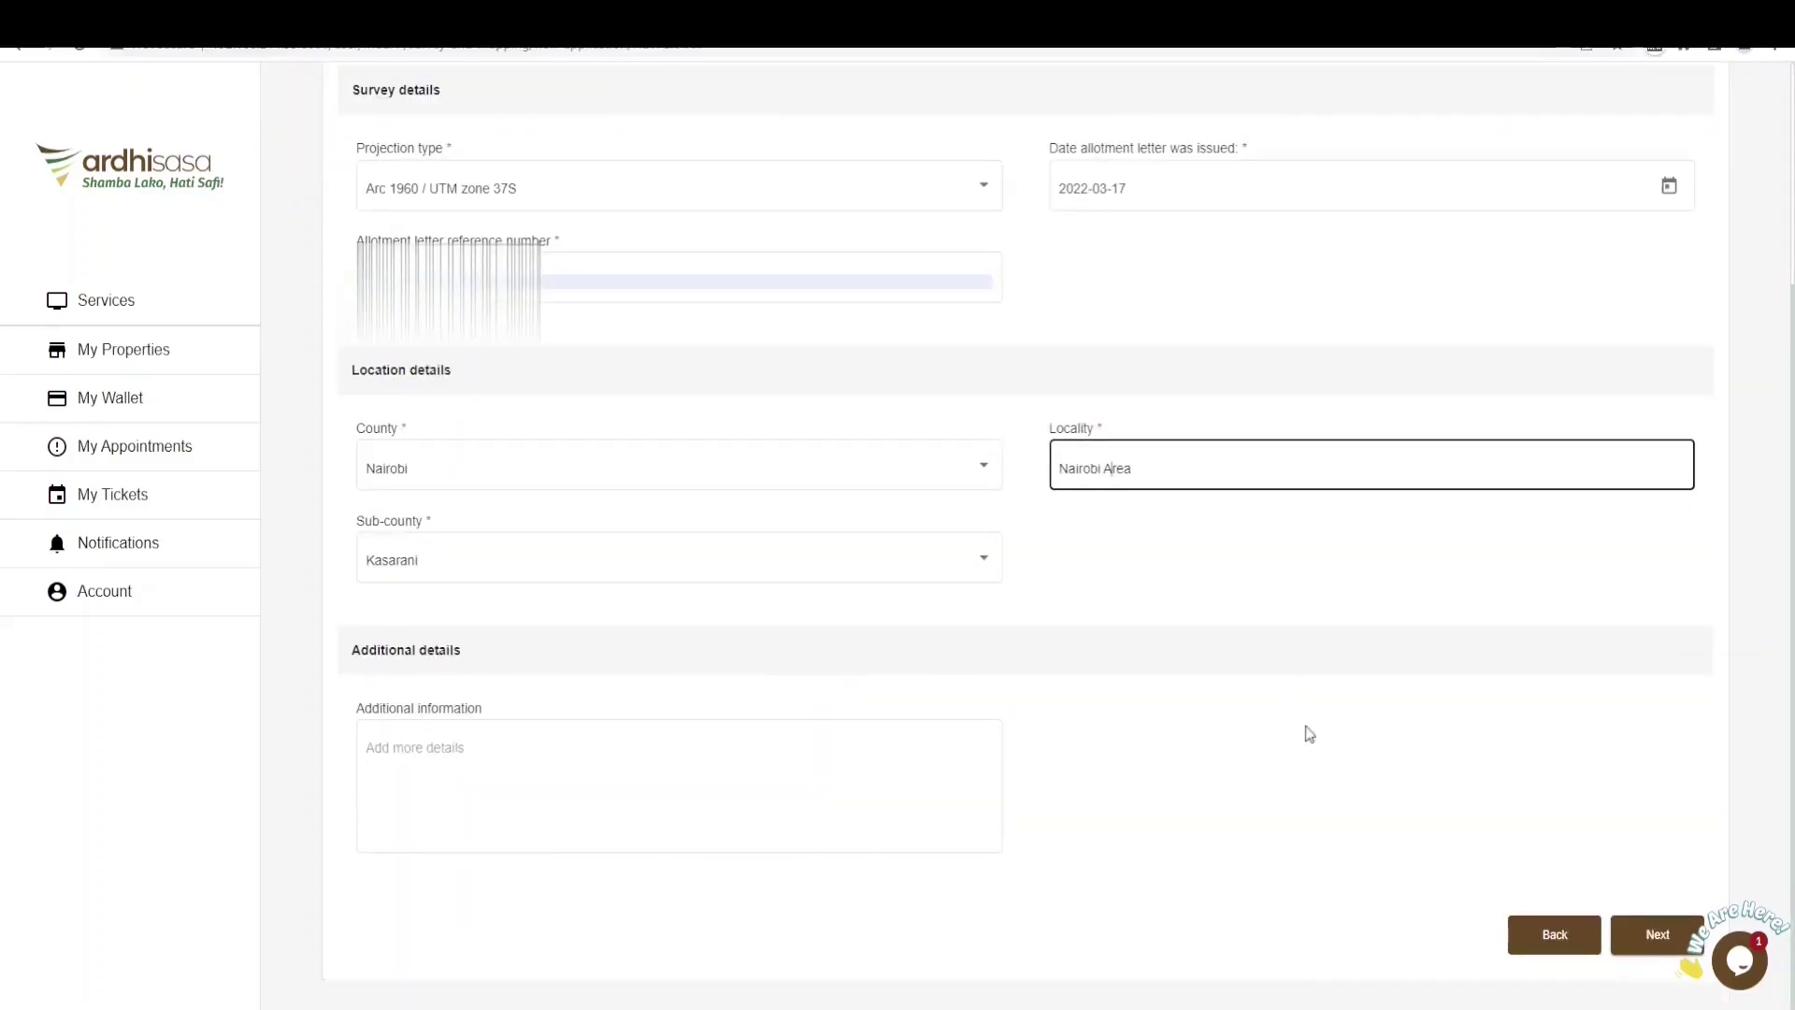
left_click(1657, 934)
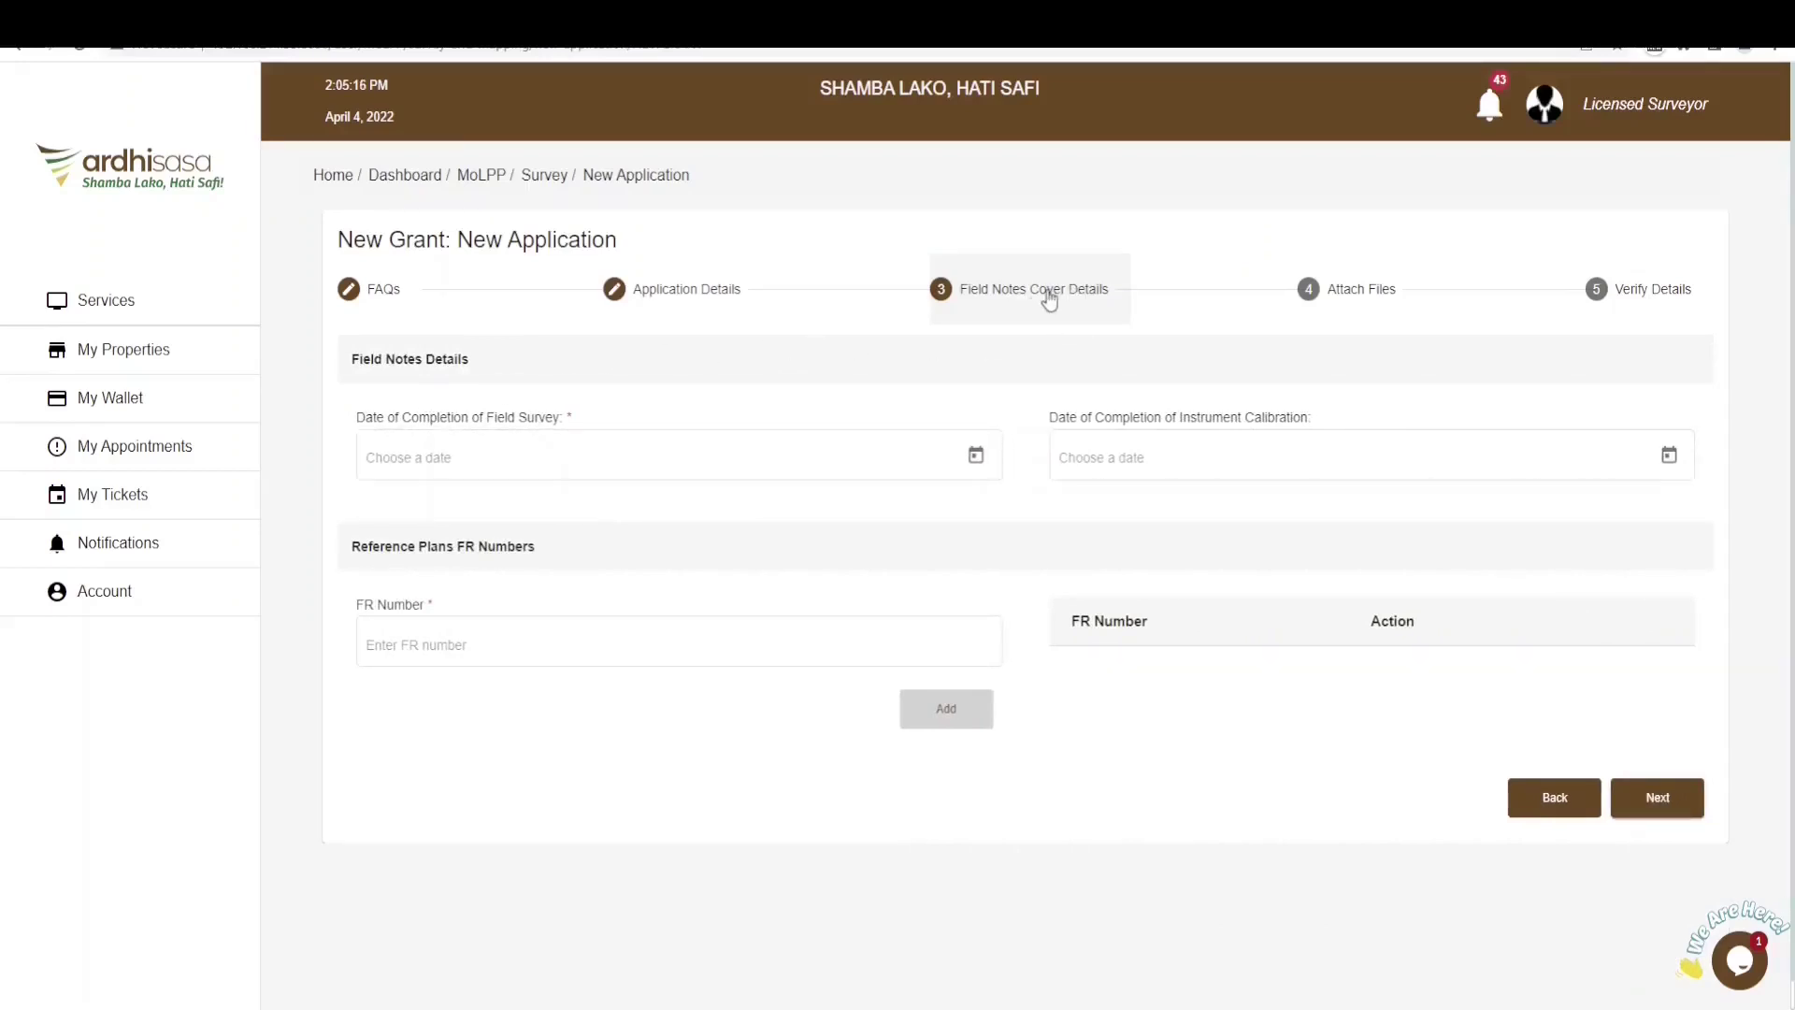
Step: Set field survey completion to 1 April 2022, add FR number 233/48, and continue
left_click(975, 456)
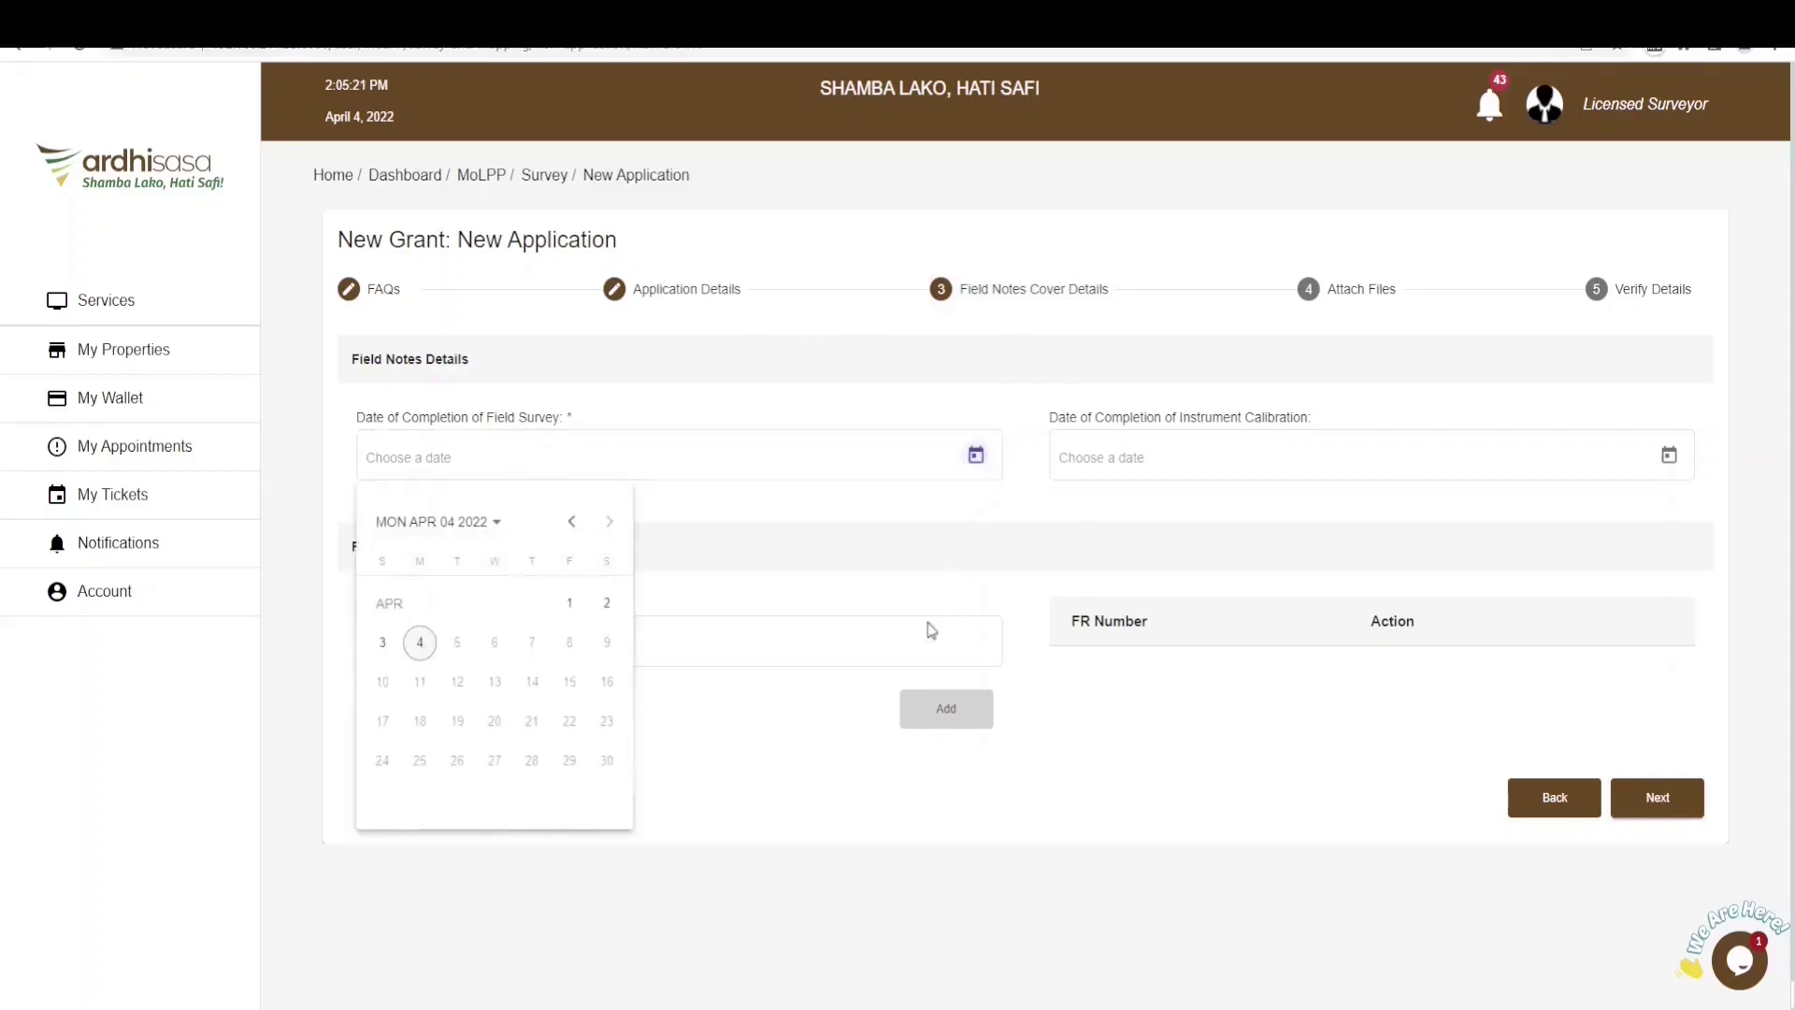
left_click(577, 605)
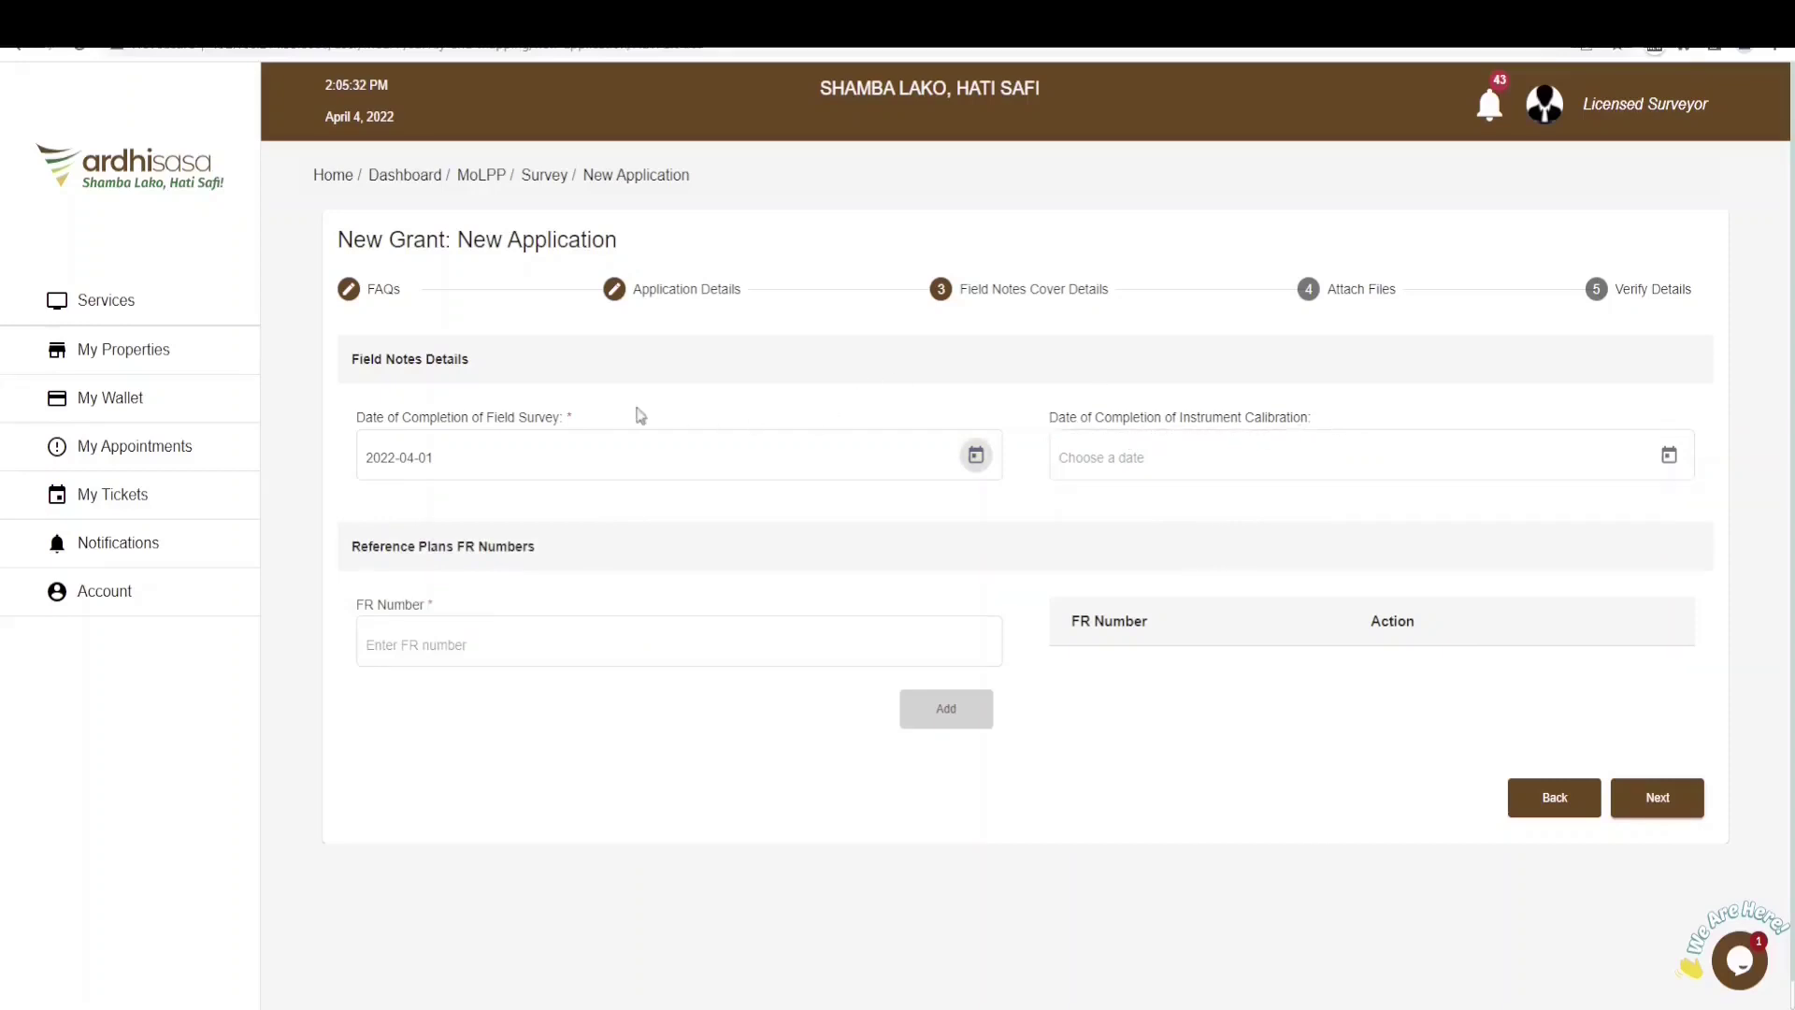
left_click(599, 640)
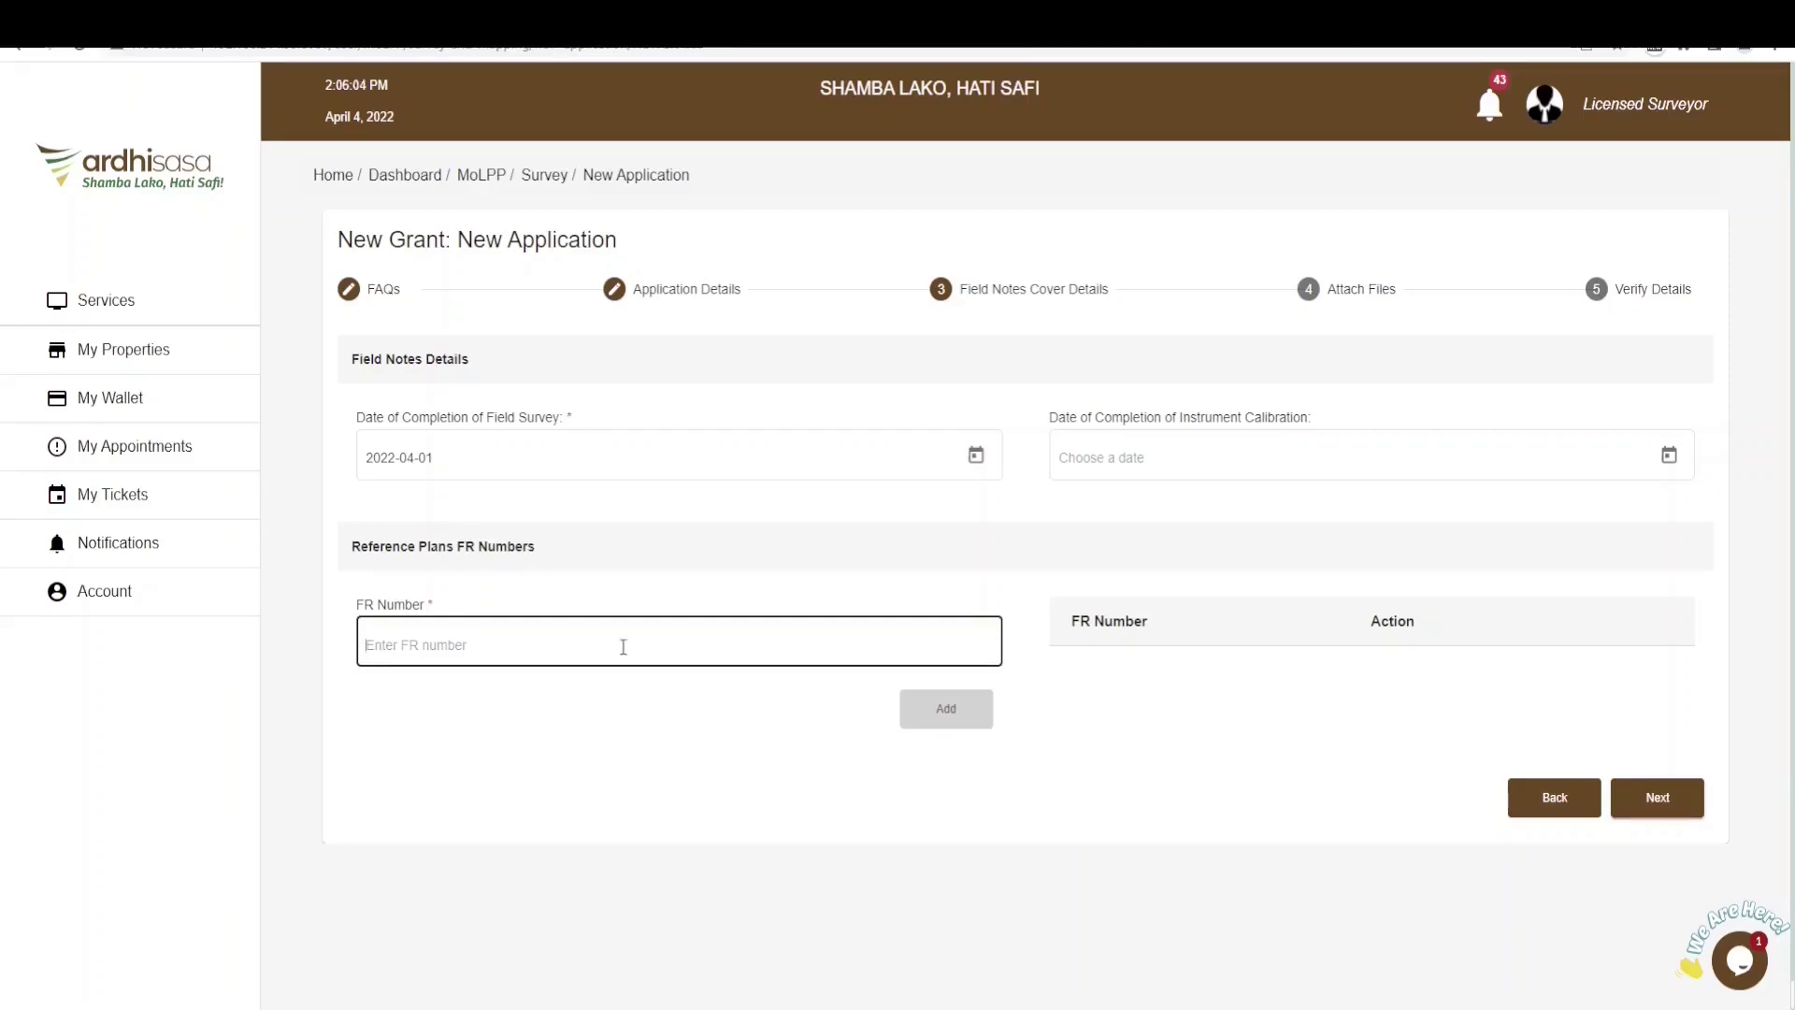
type("233")
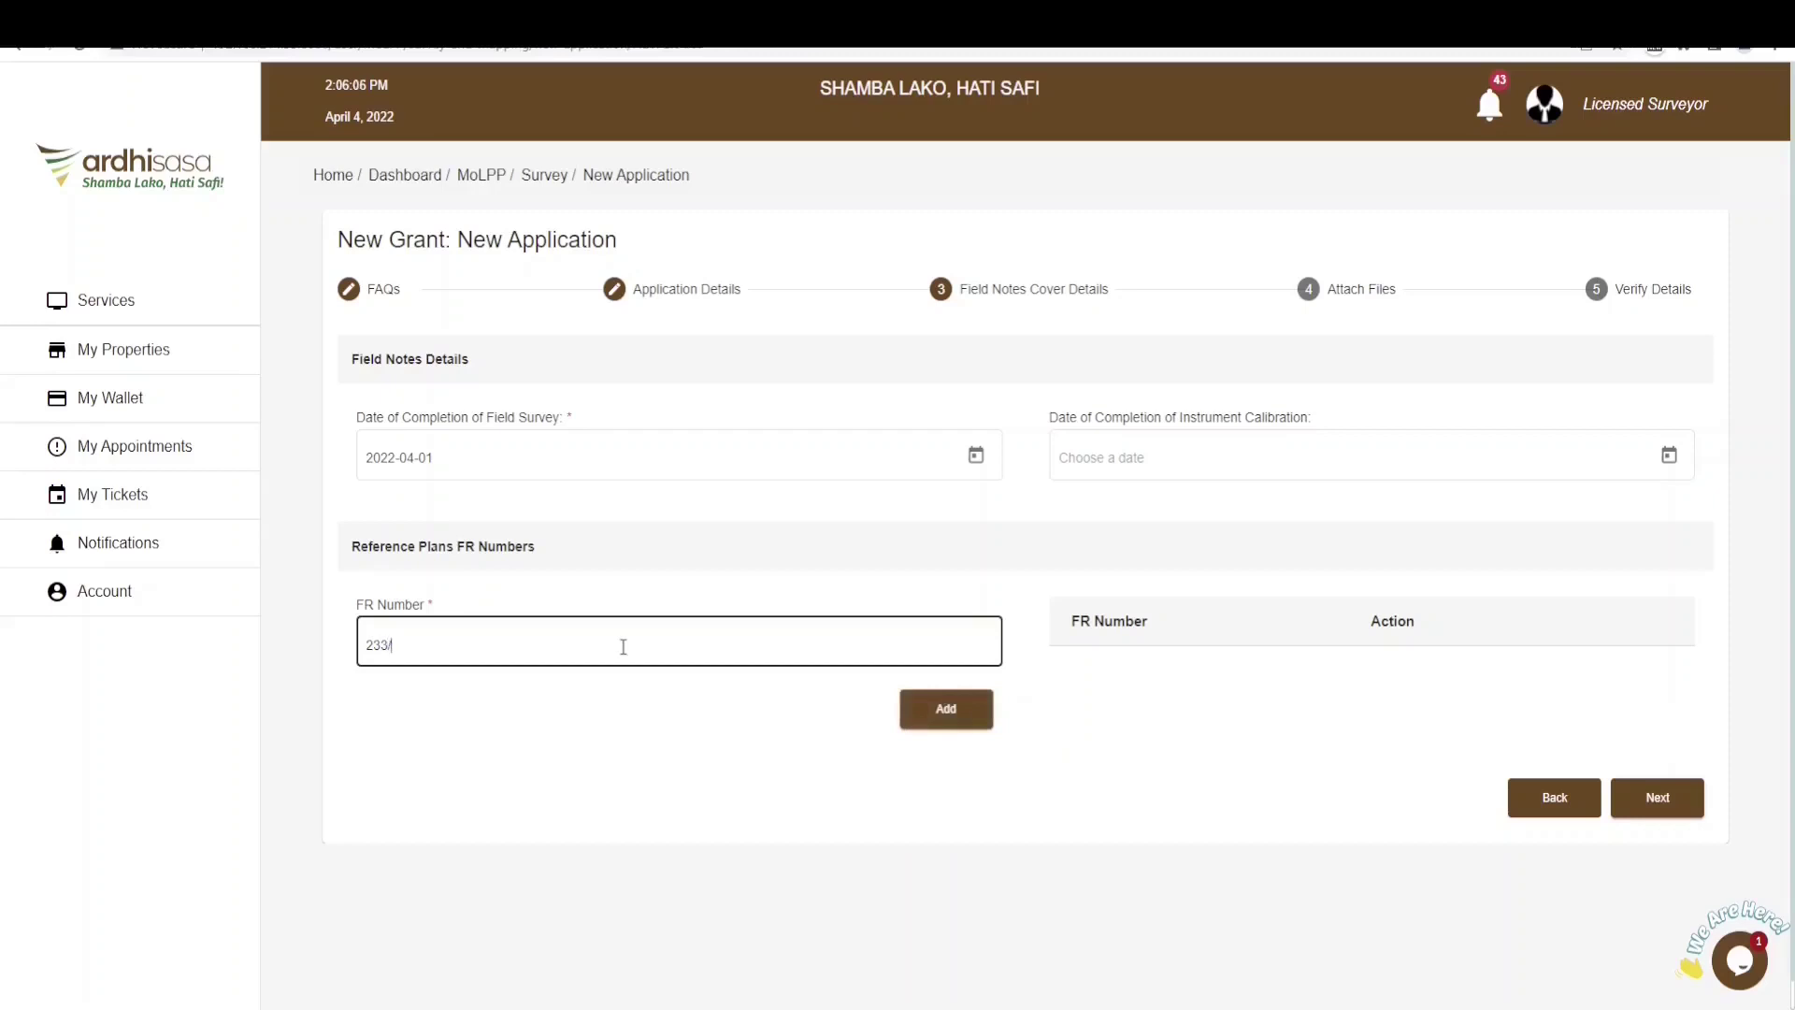
type("/48")
left_click(945, 709)
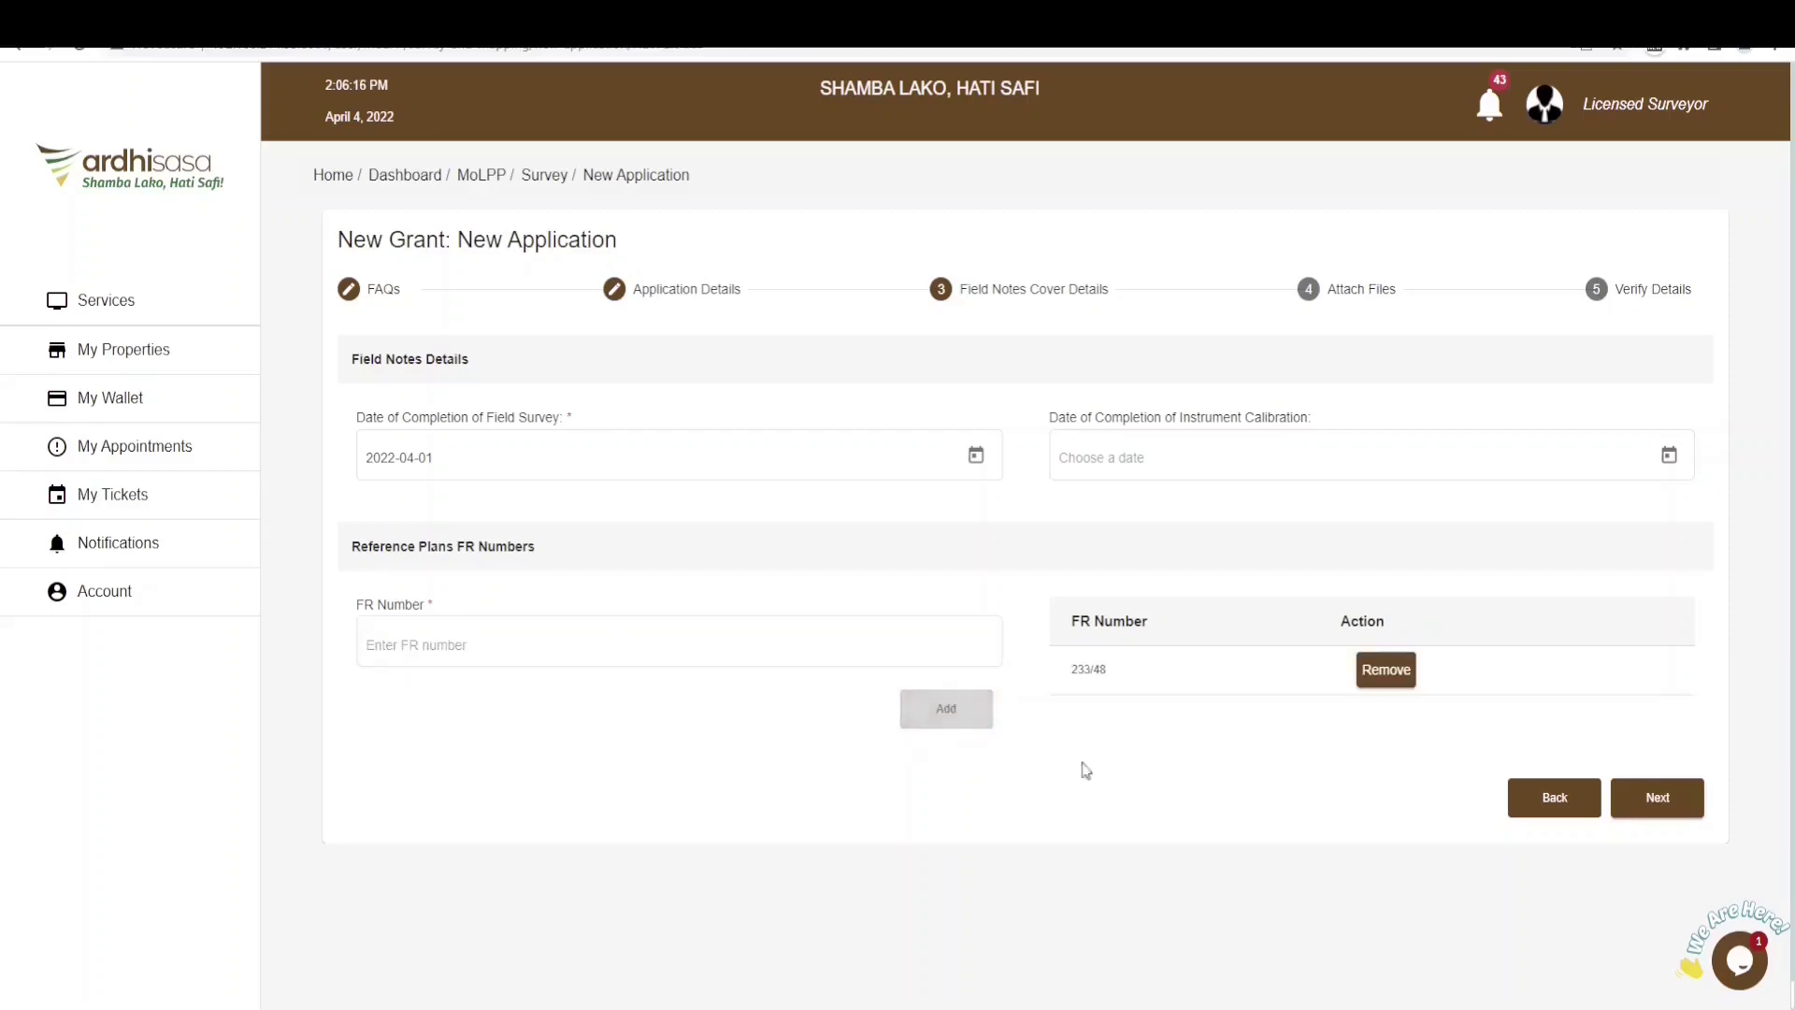
left_click(1690, 806)
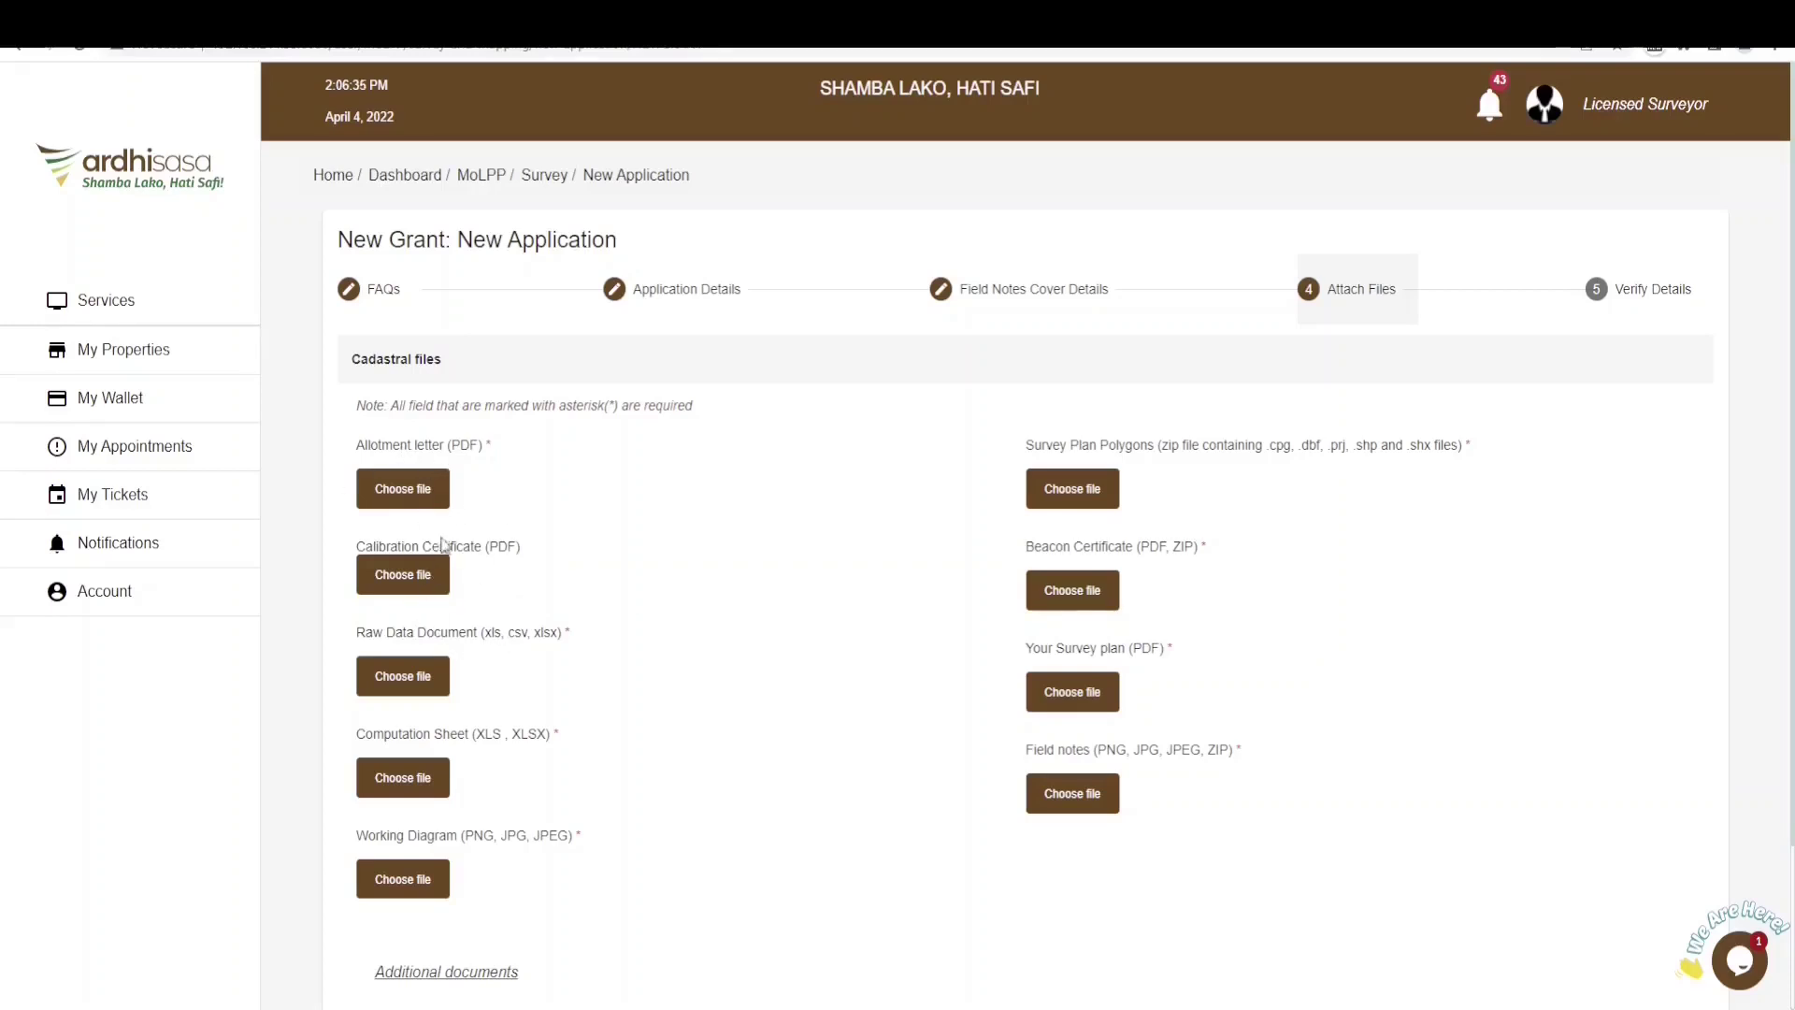
Step: Attach Allotment letter.pdf, RAW.csv and Computations Sheet_template.xlsx to their file slots
left_click(421, 502)
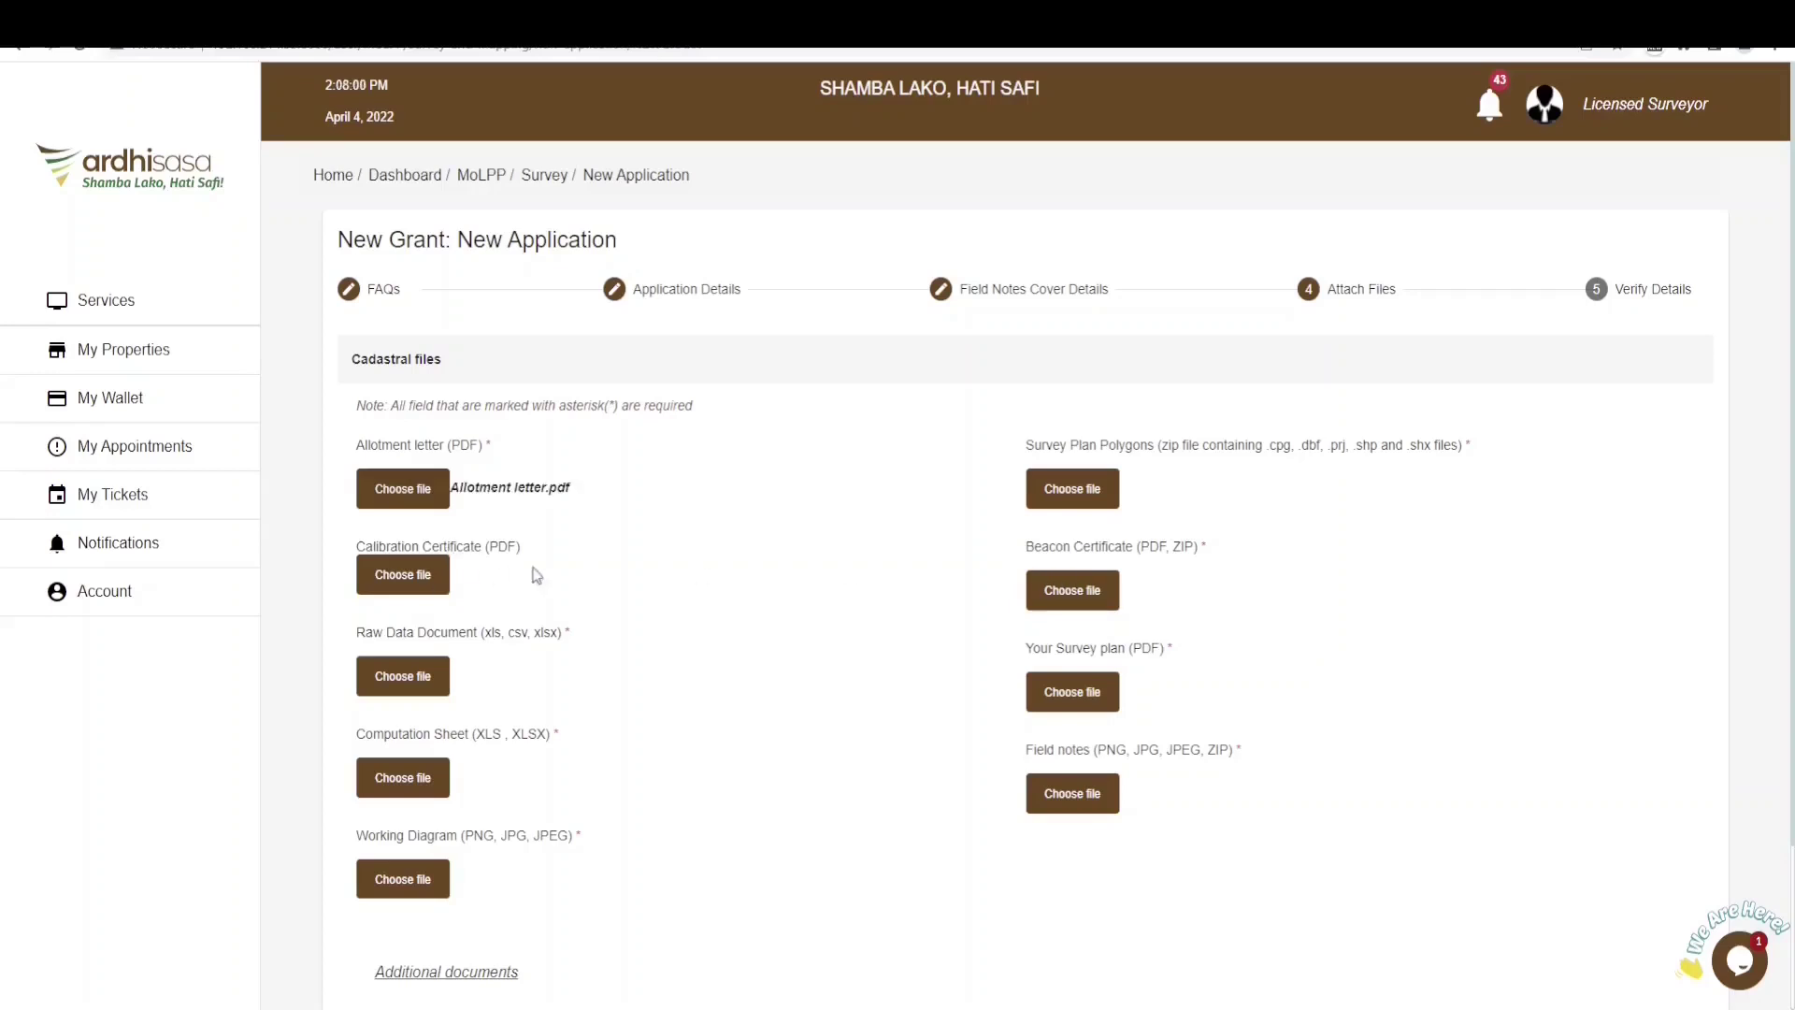
left_click(414, 585)
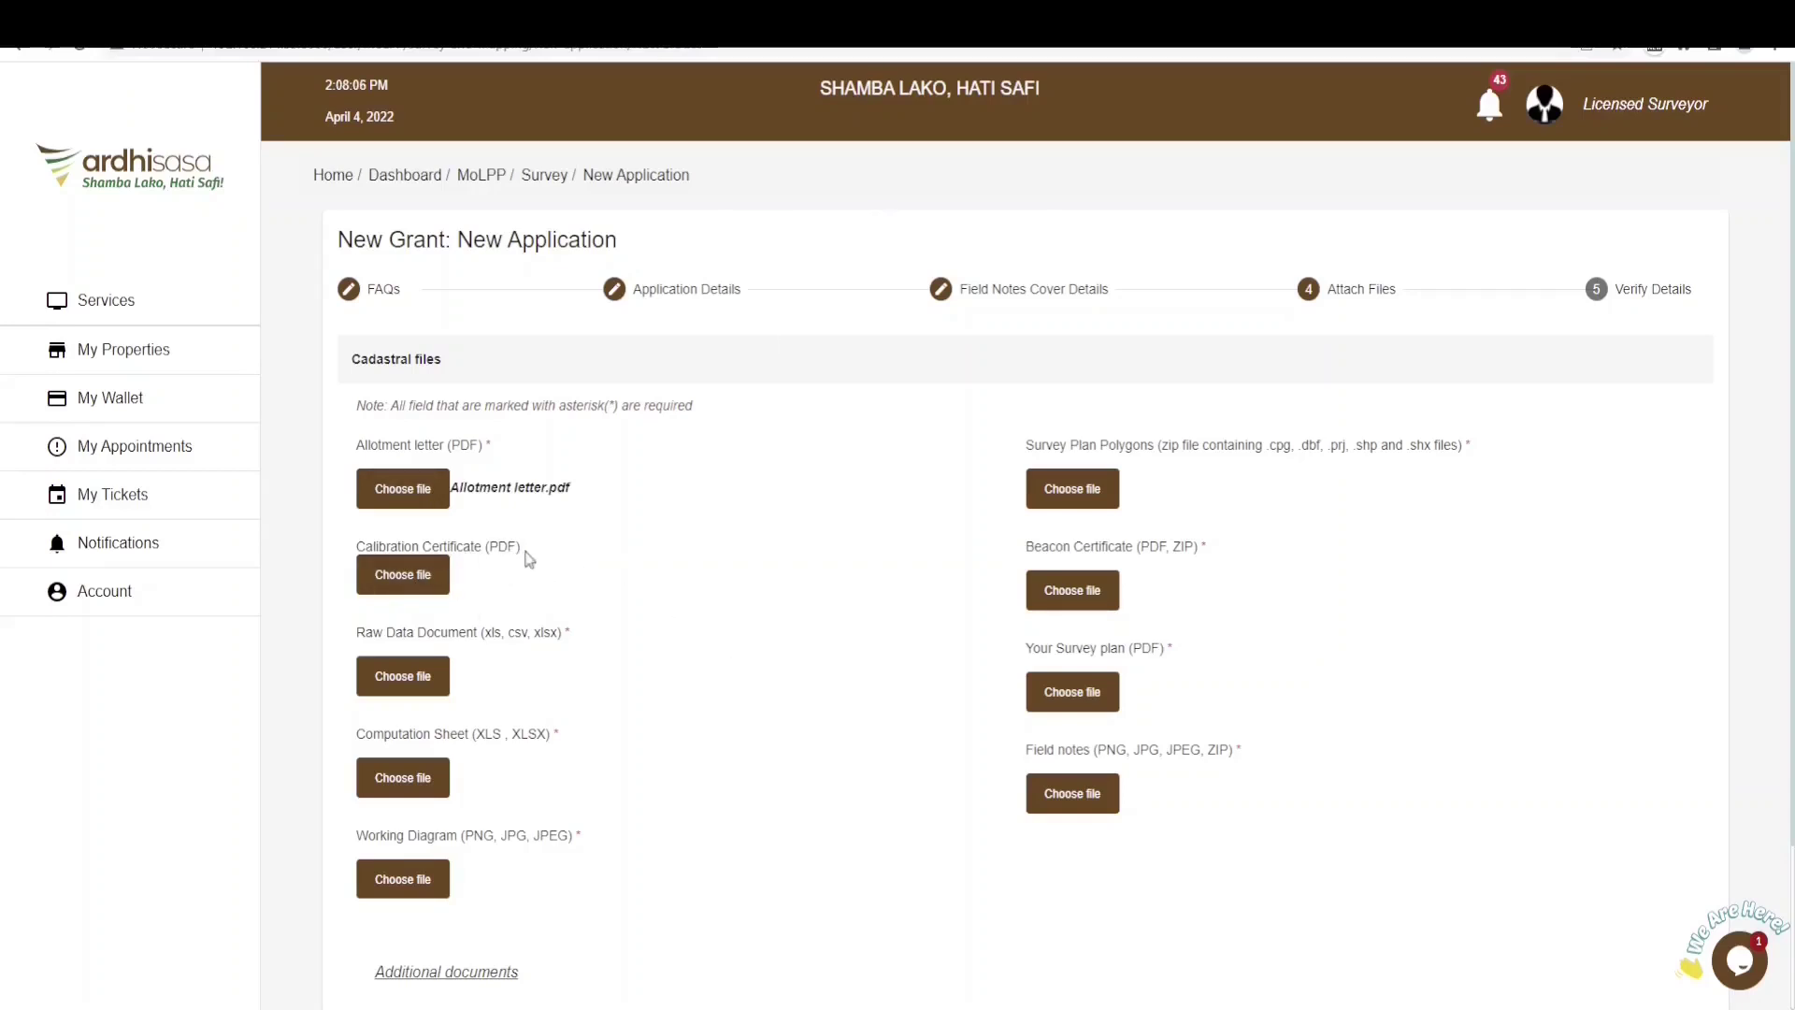
left_click(437, 690)
left_click(429, 784)
Step: Attach WORKING DIAGRAM.png, PARCEL.zip, Becon Certificate.pdf, Survey Plan.pdf and notes_traversing.png
scroll(561, 635, "down", 2)
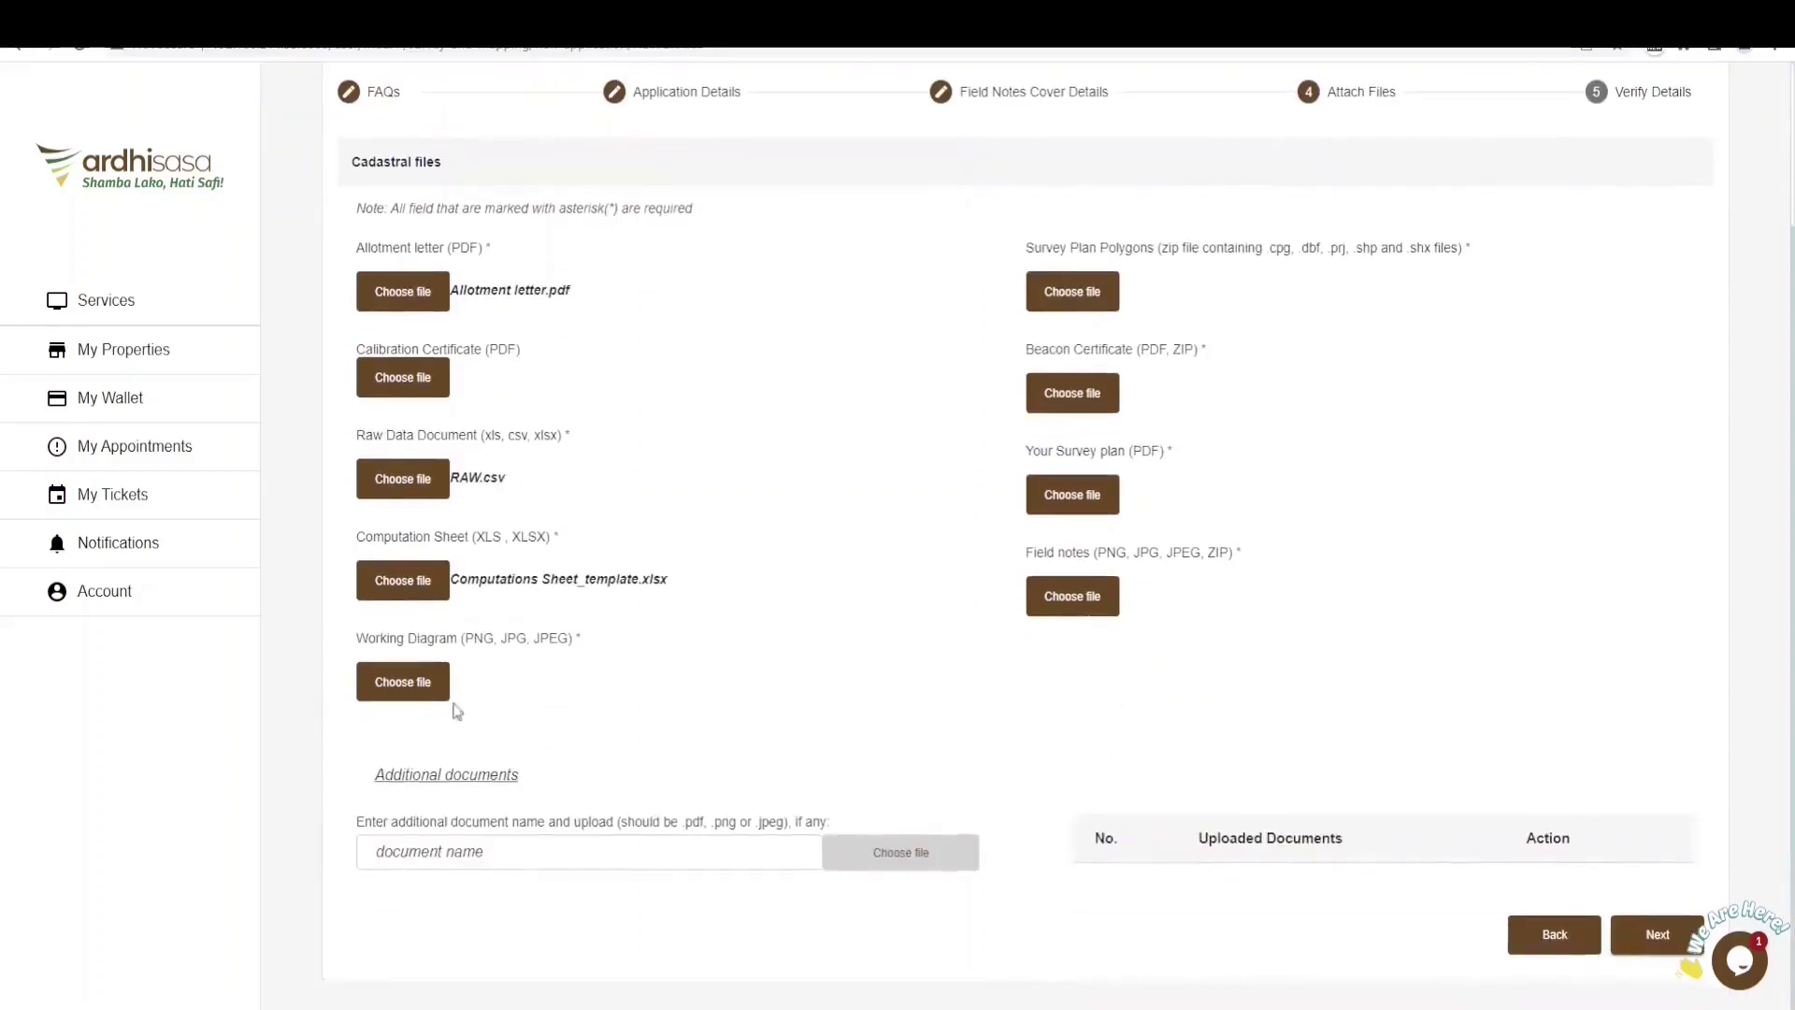
left_click(421, 697)
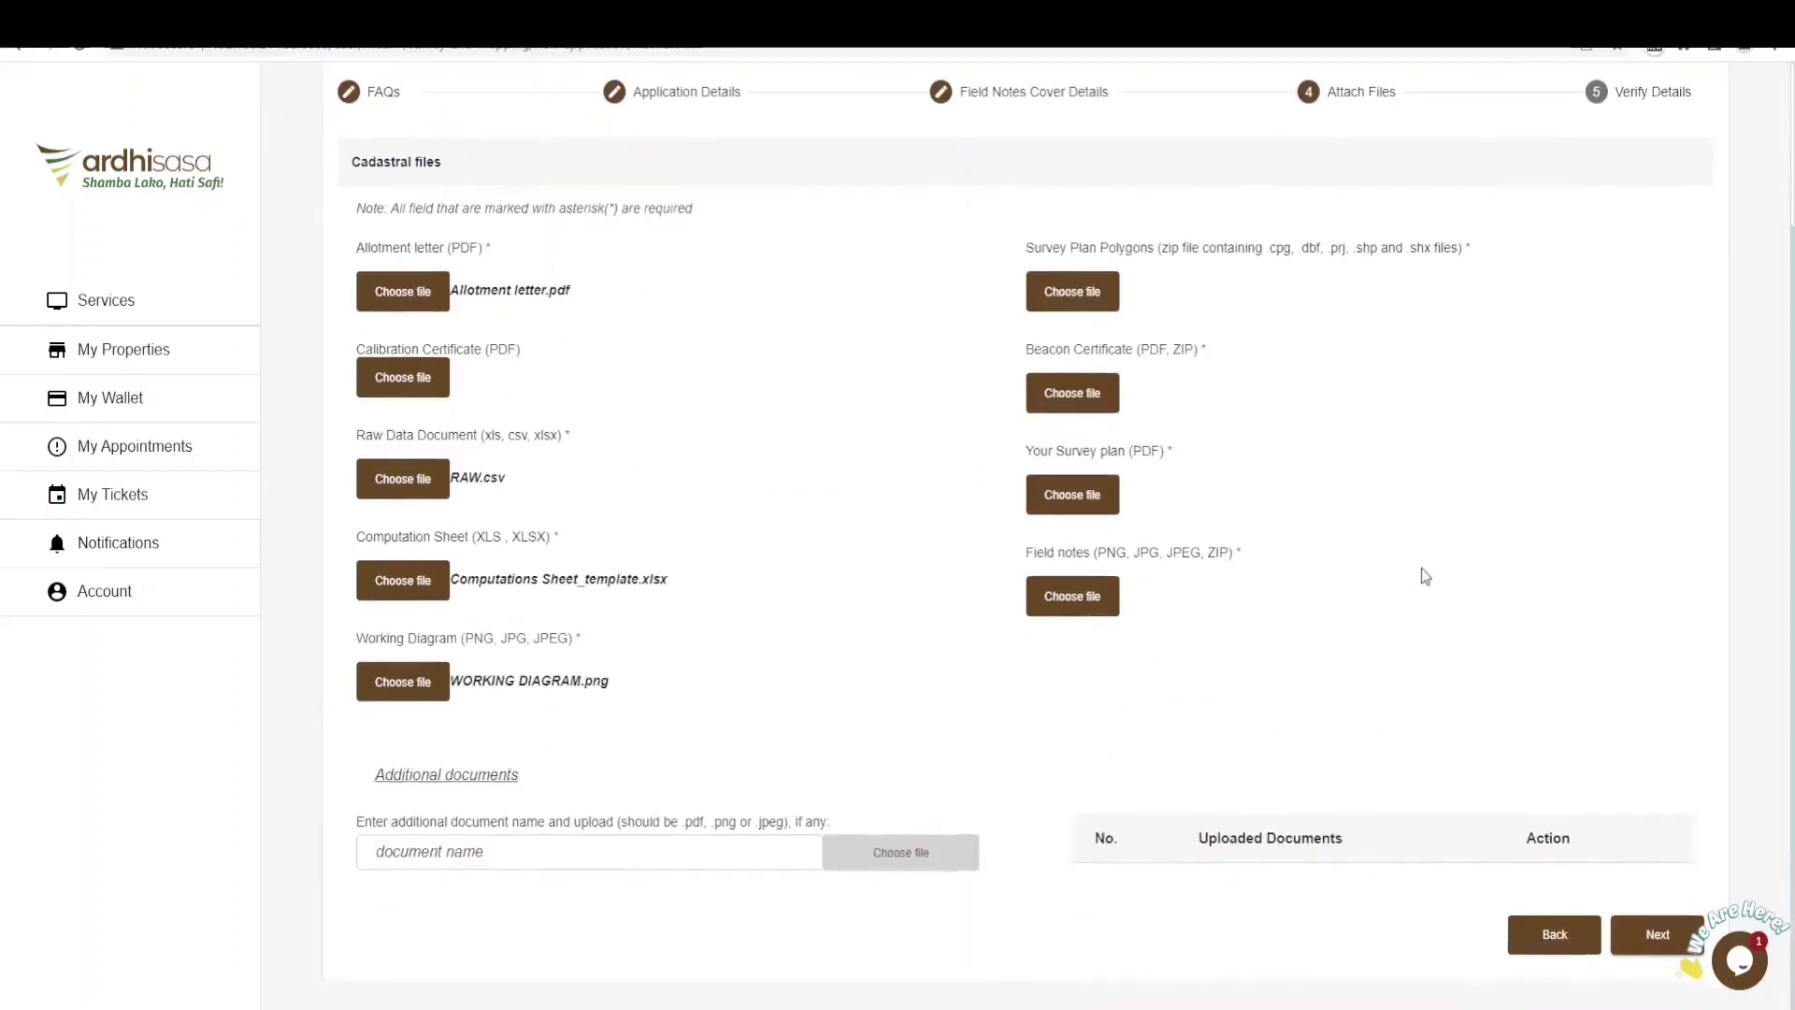
left_click(1084, 301)
left_click(1085, 397)
left_click(1049, 506)
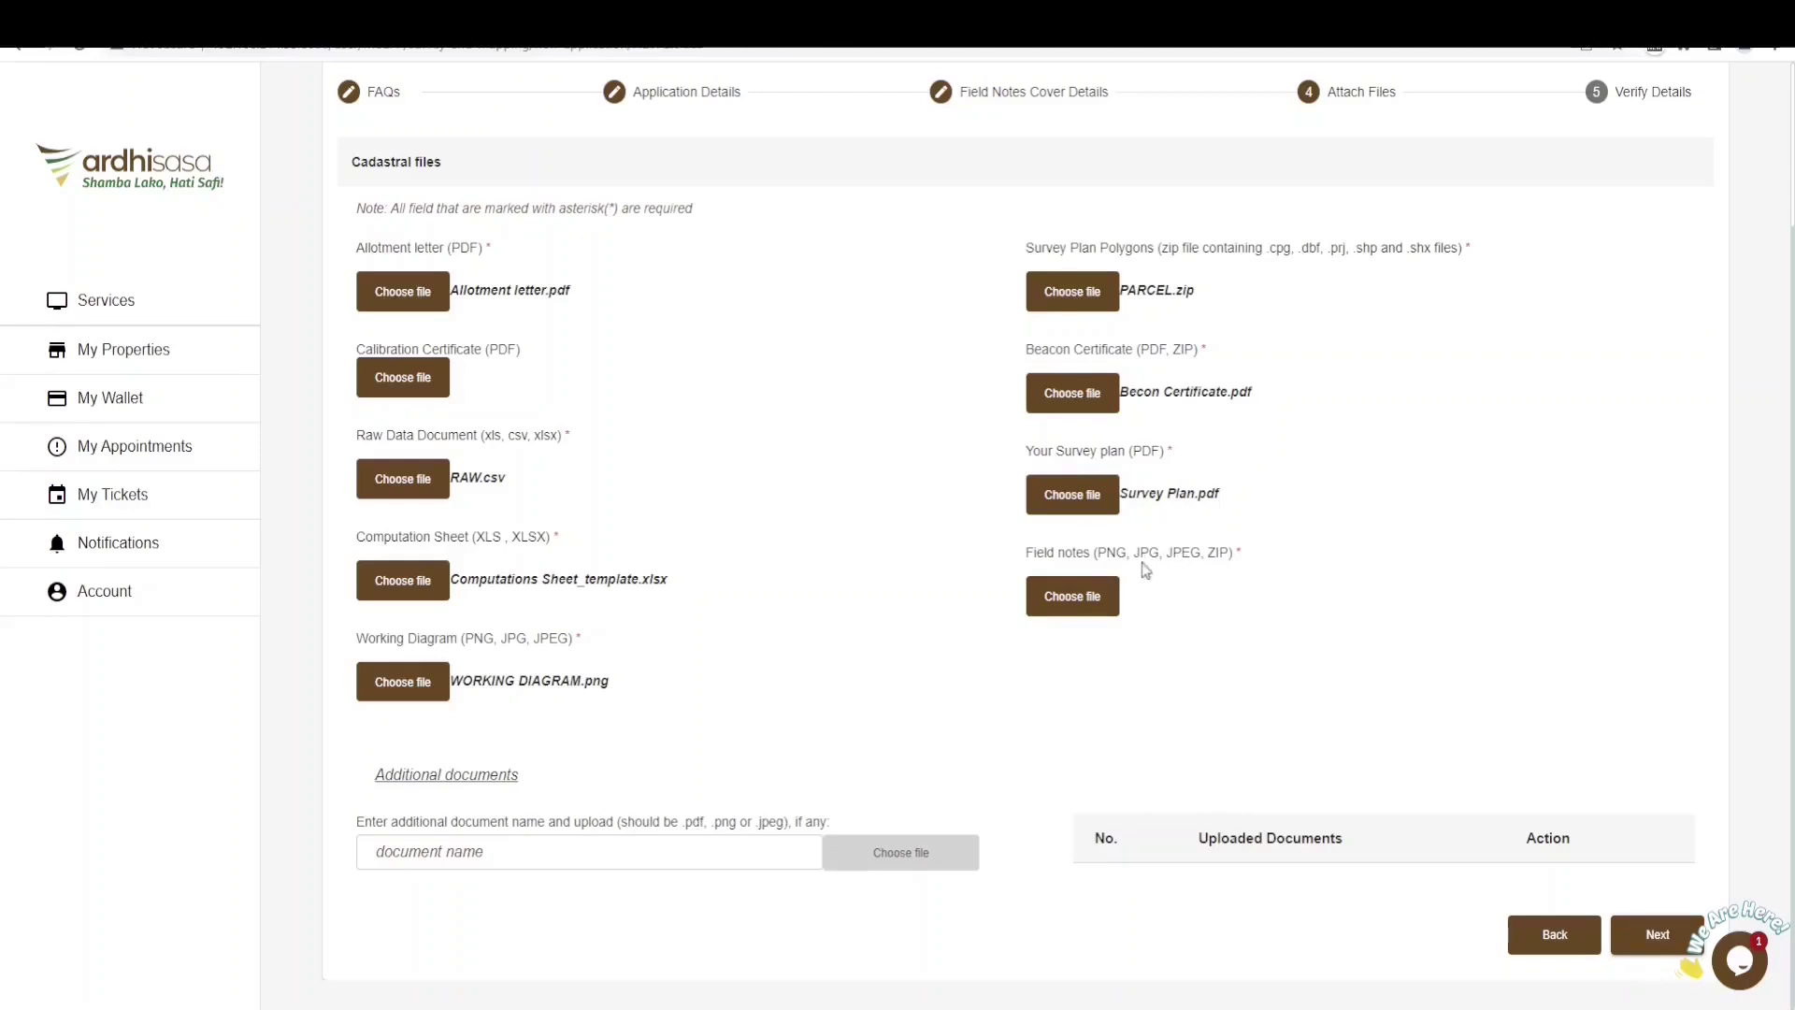
left_click(1101, 605)
Step: Begin naming an additional document, then clear the name field
left_click(534, 852)
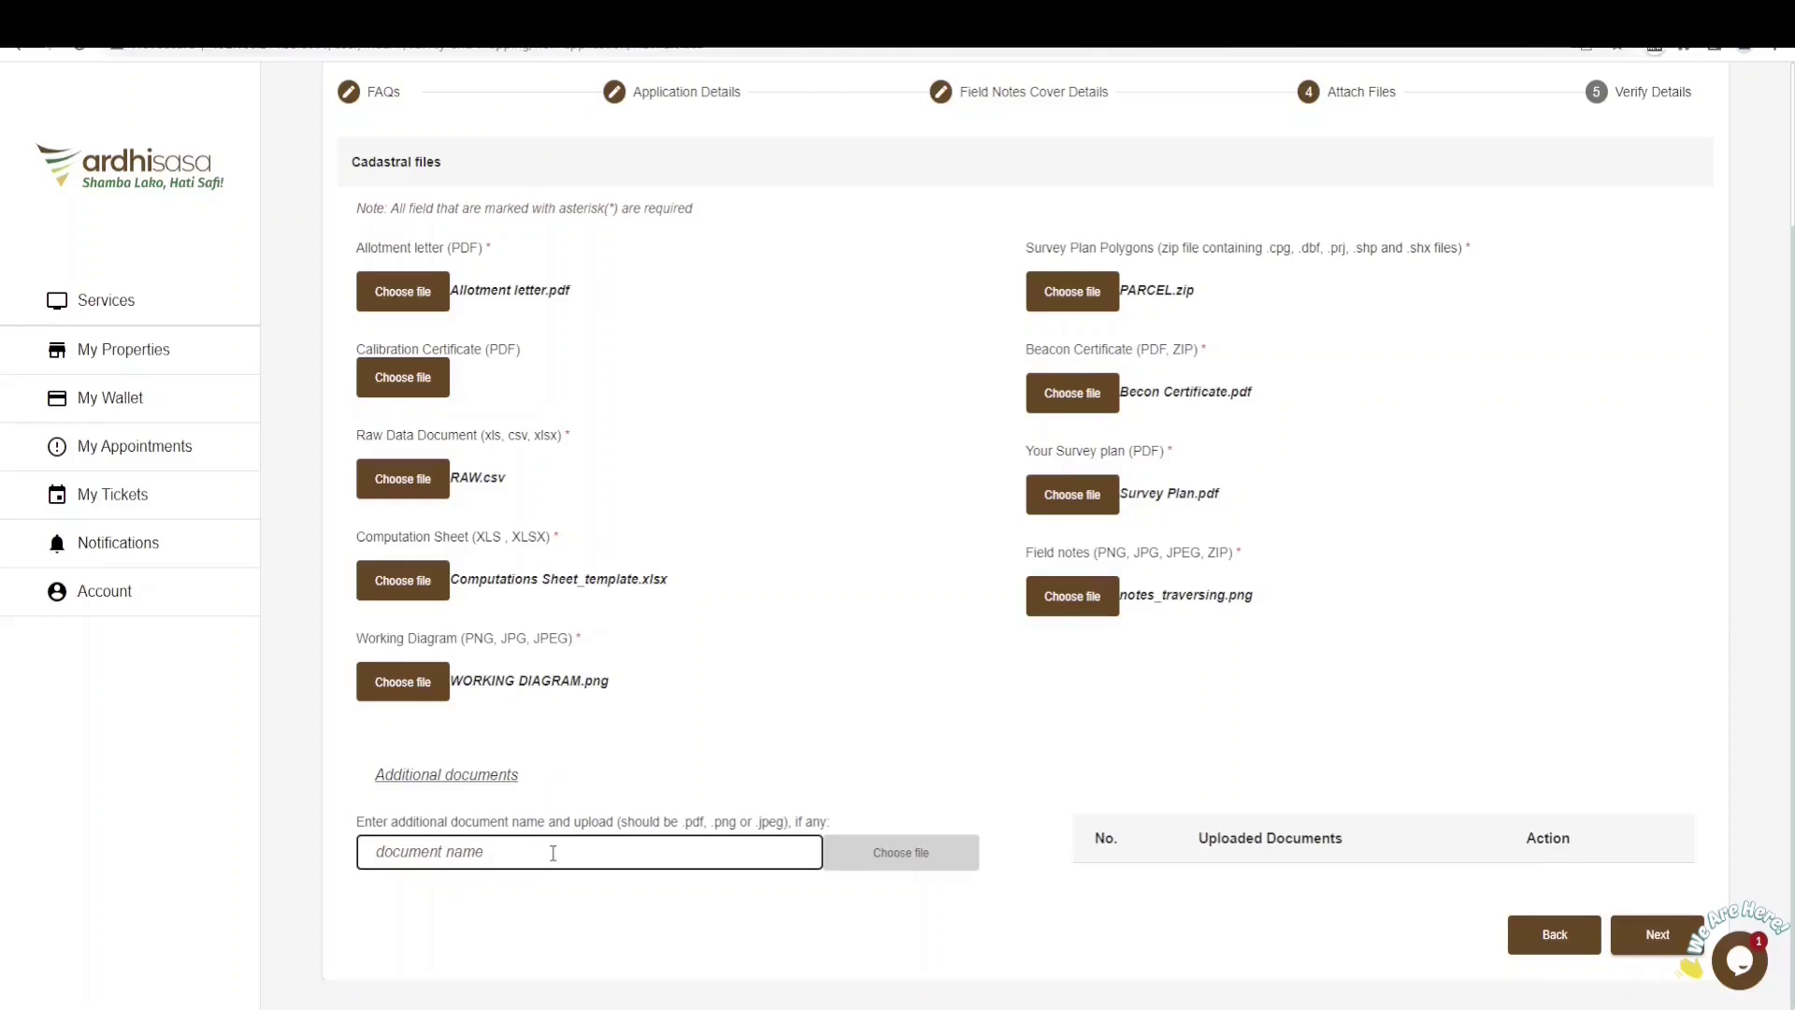
type("titl")
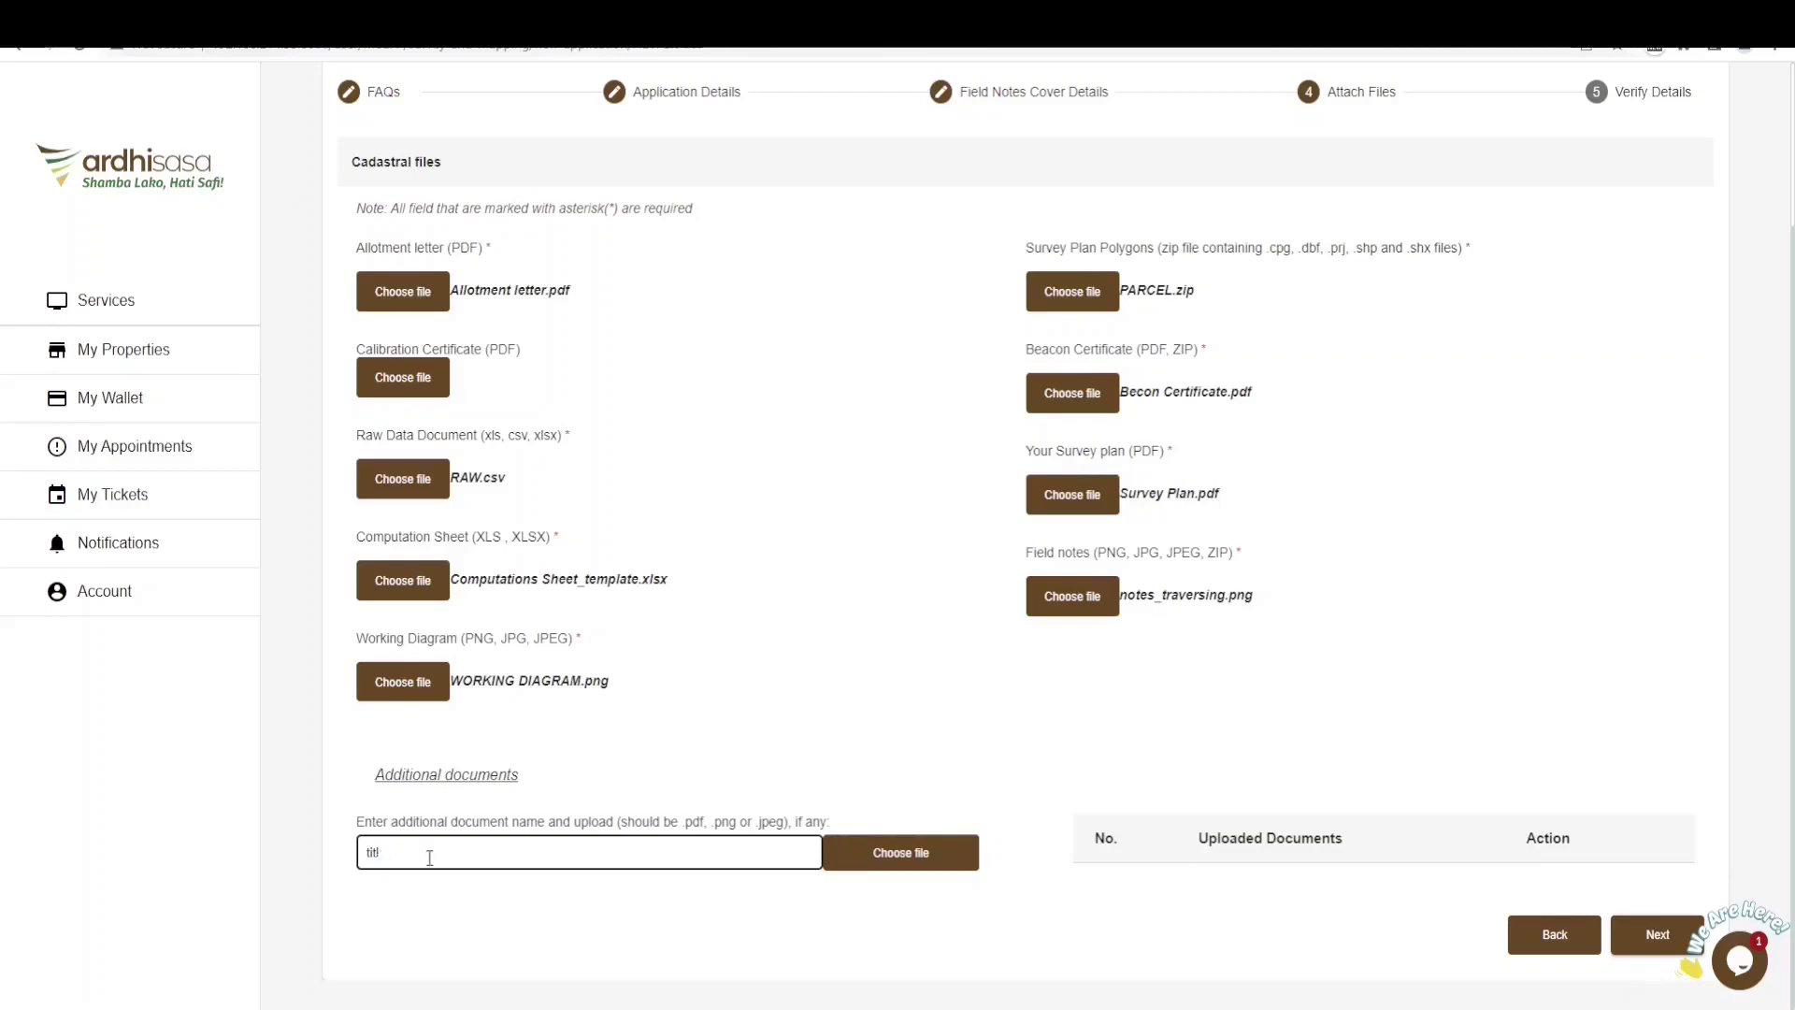
key("BackSpace")
key("BackSpace")
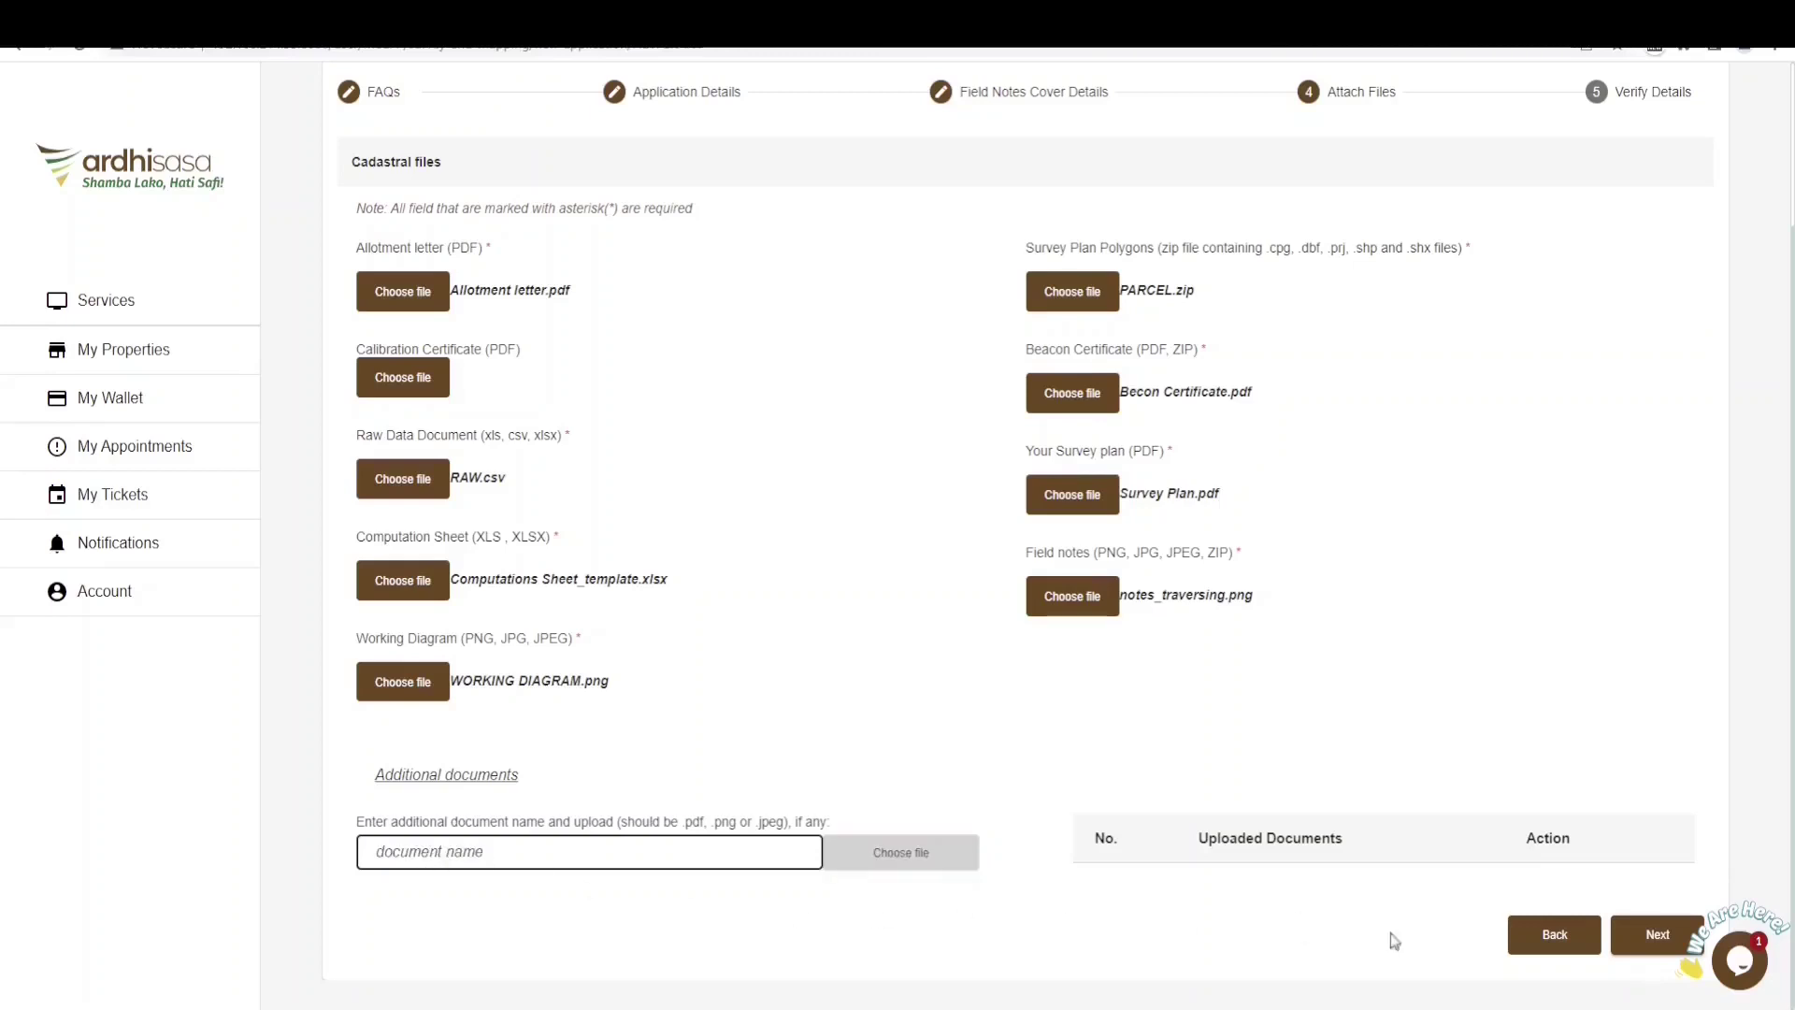
Step: Review the Verify Details summary of entered details and attached documents, then submit the New Grant application
left_click(1653, 938)
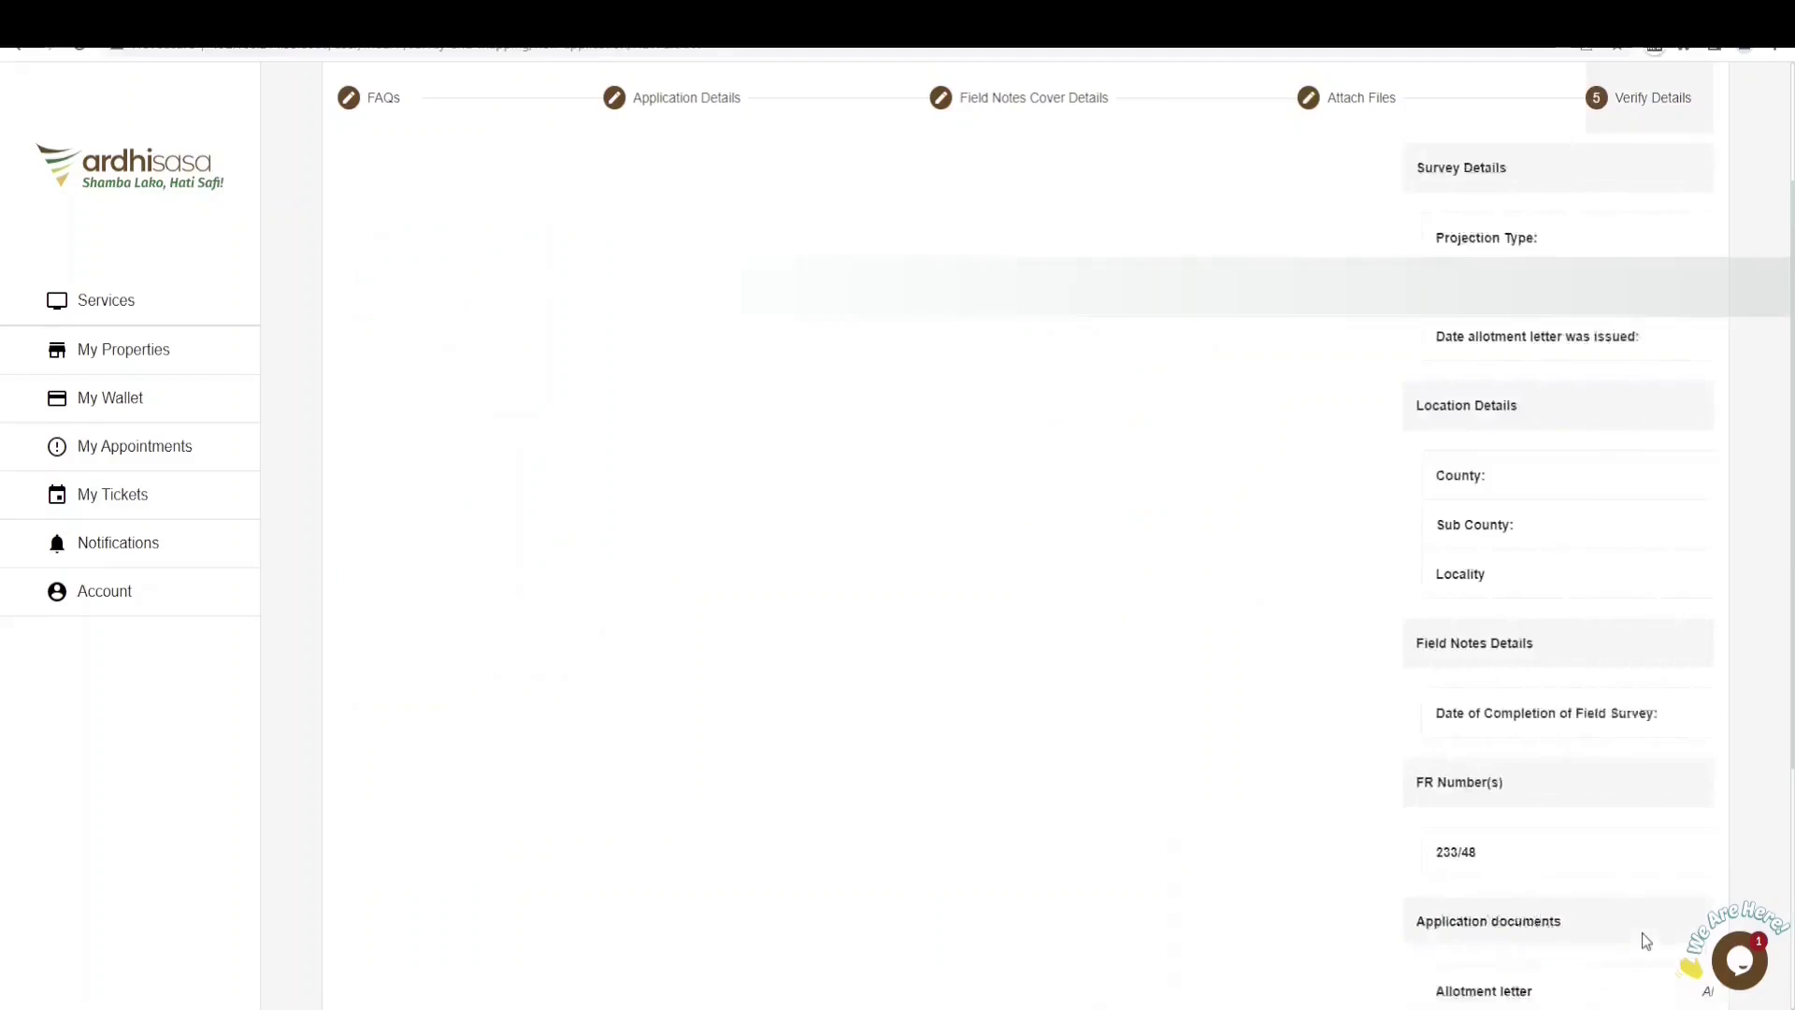
scroll(1175, 509, "up", 2)
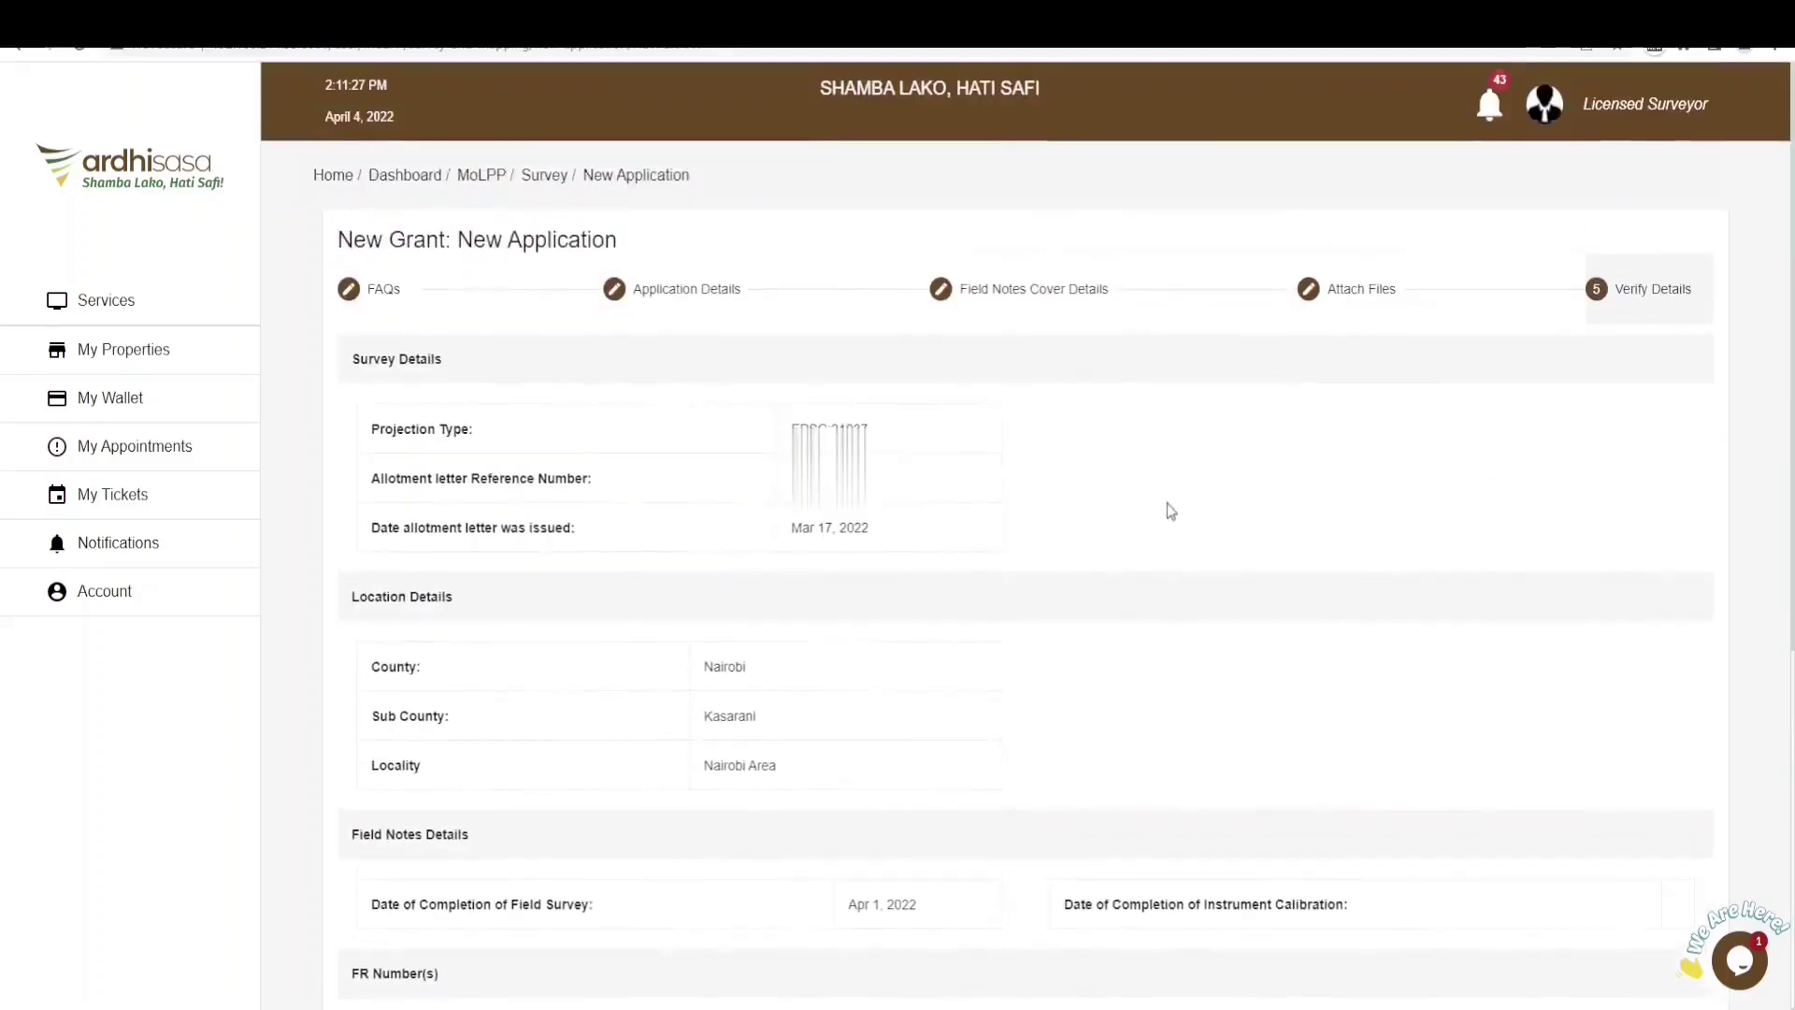
scroll(1215, 495, "down", 5)
scroll(1129, 500, "down", 1)
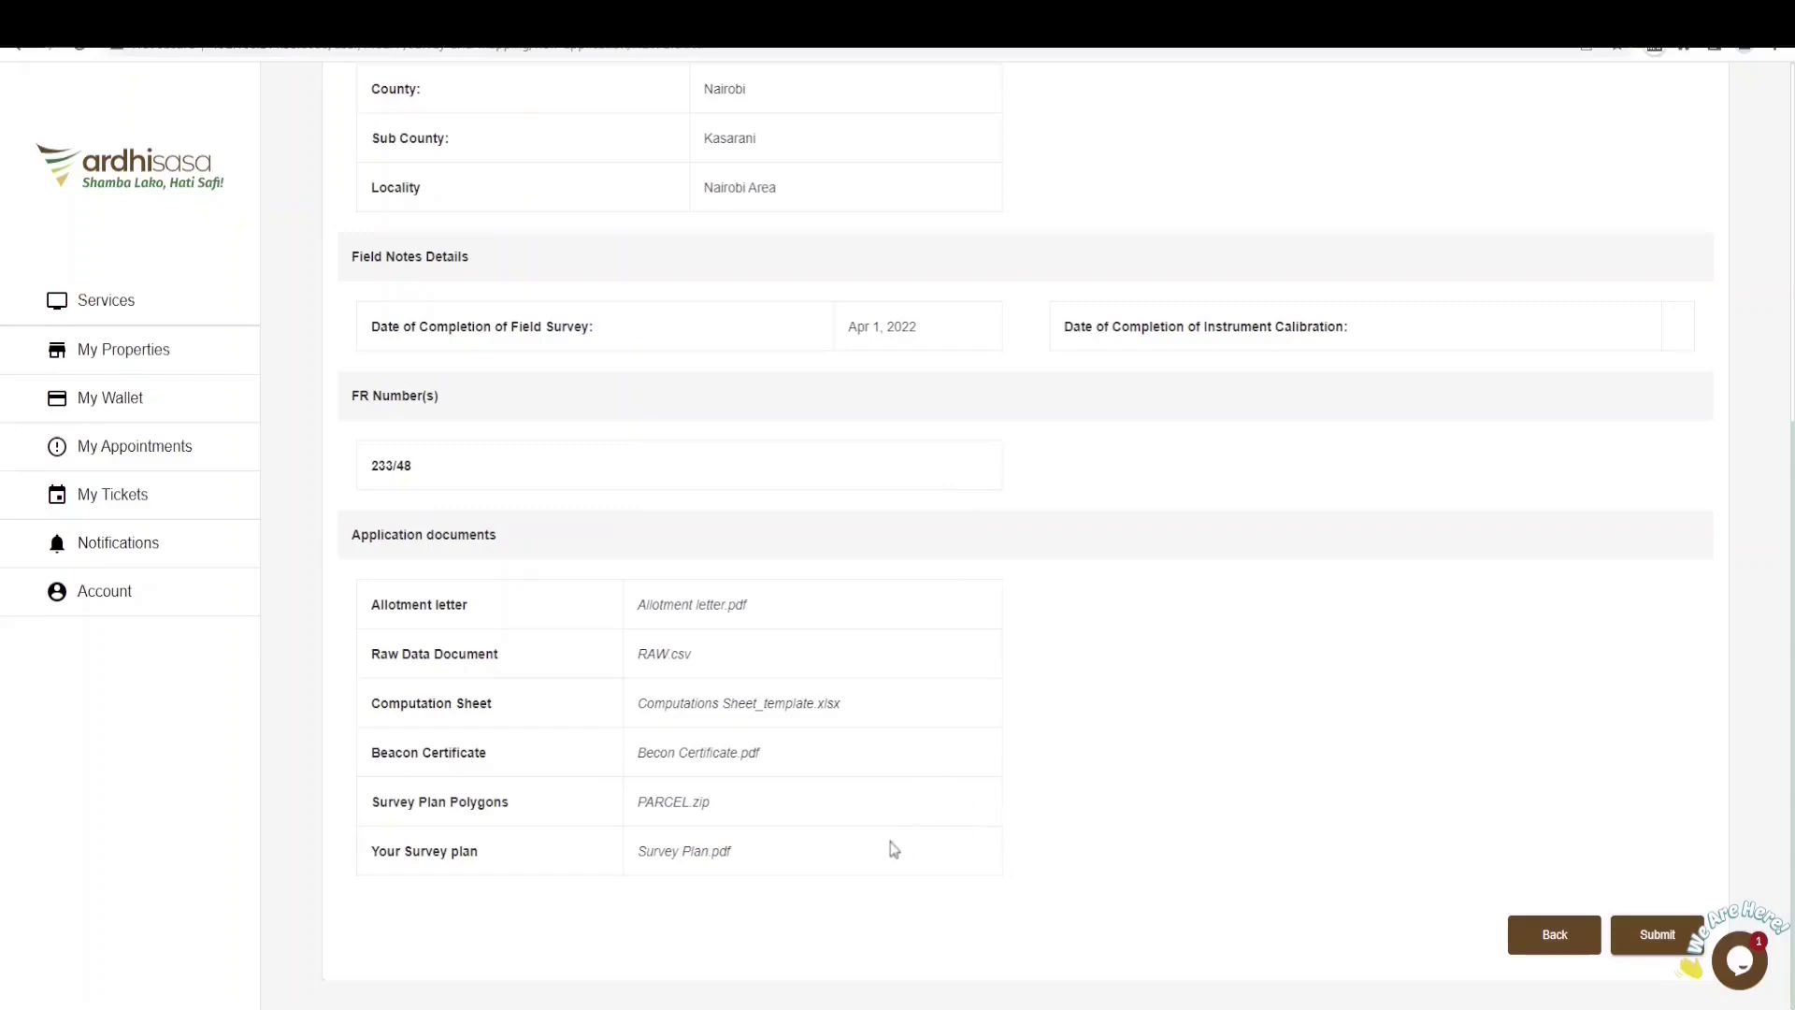
scroll(957, 817, "up", 6)
scroll(903, 657, "down", 3)
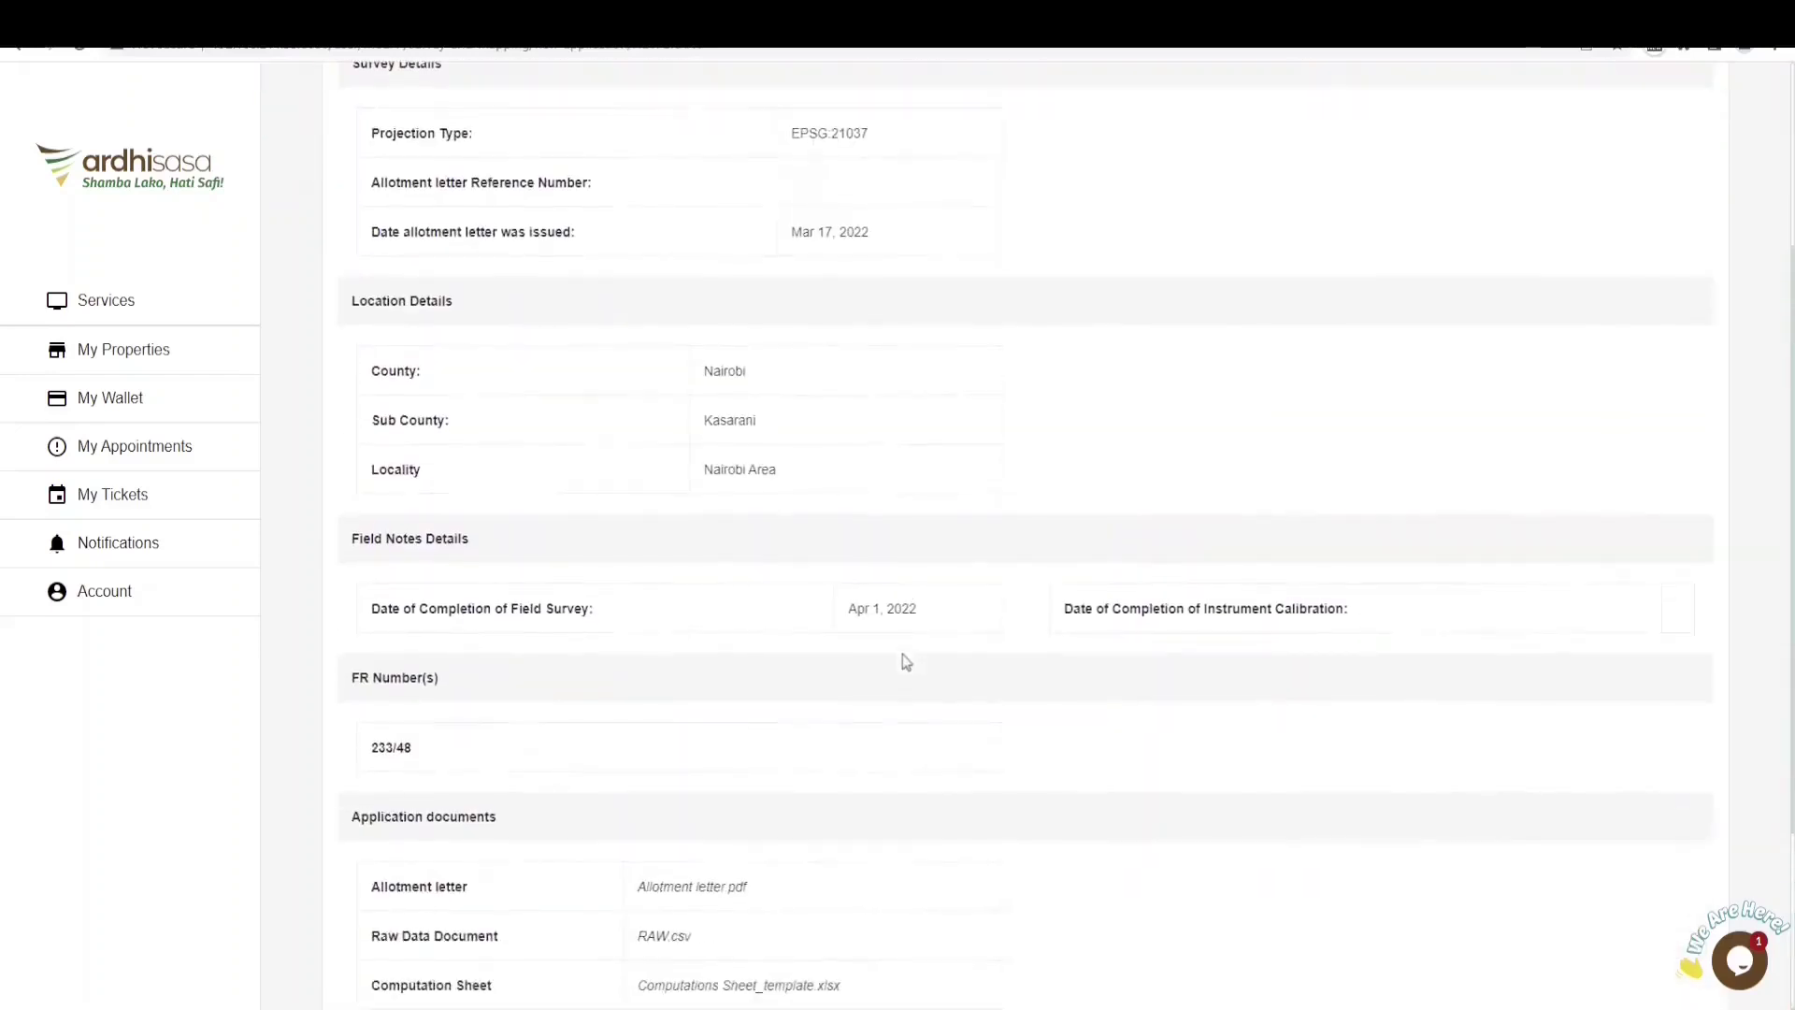
scroll(968, 660, "down", 3)
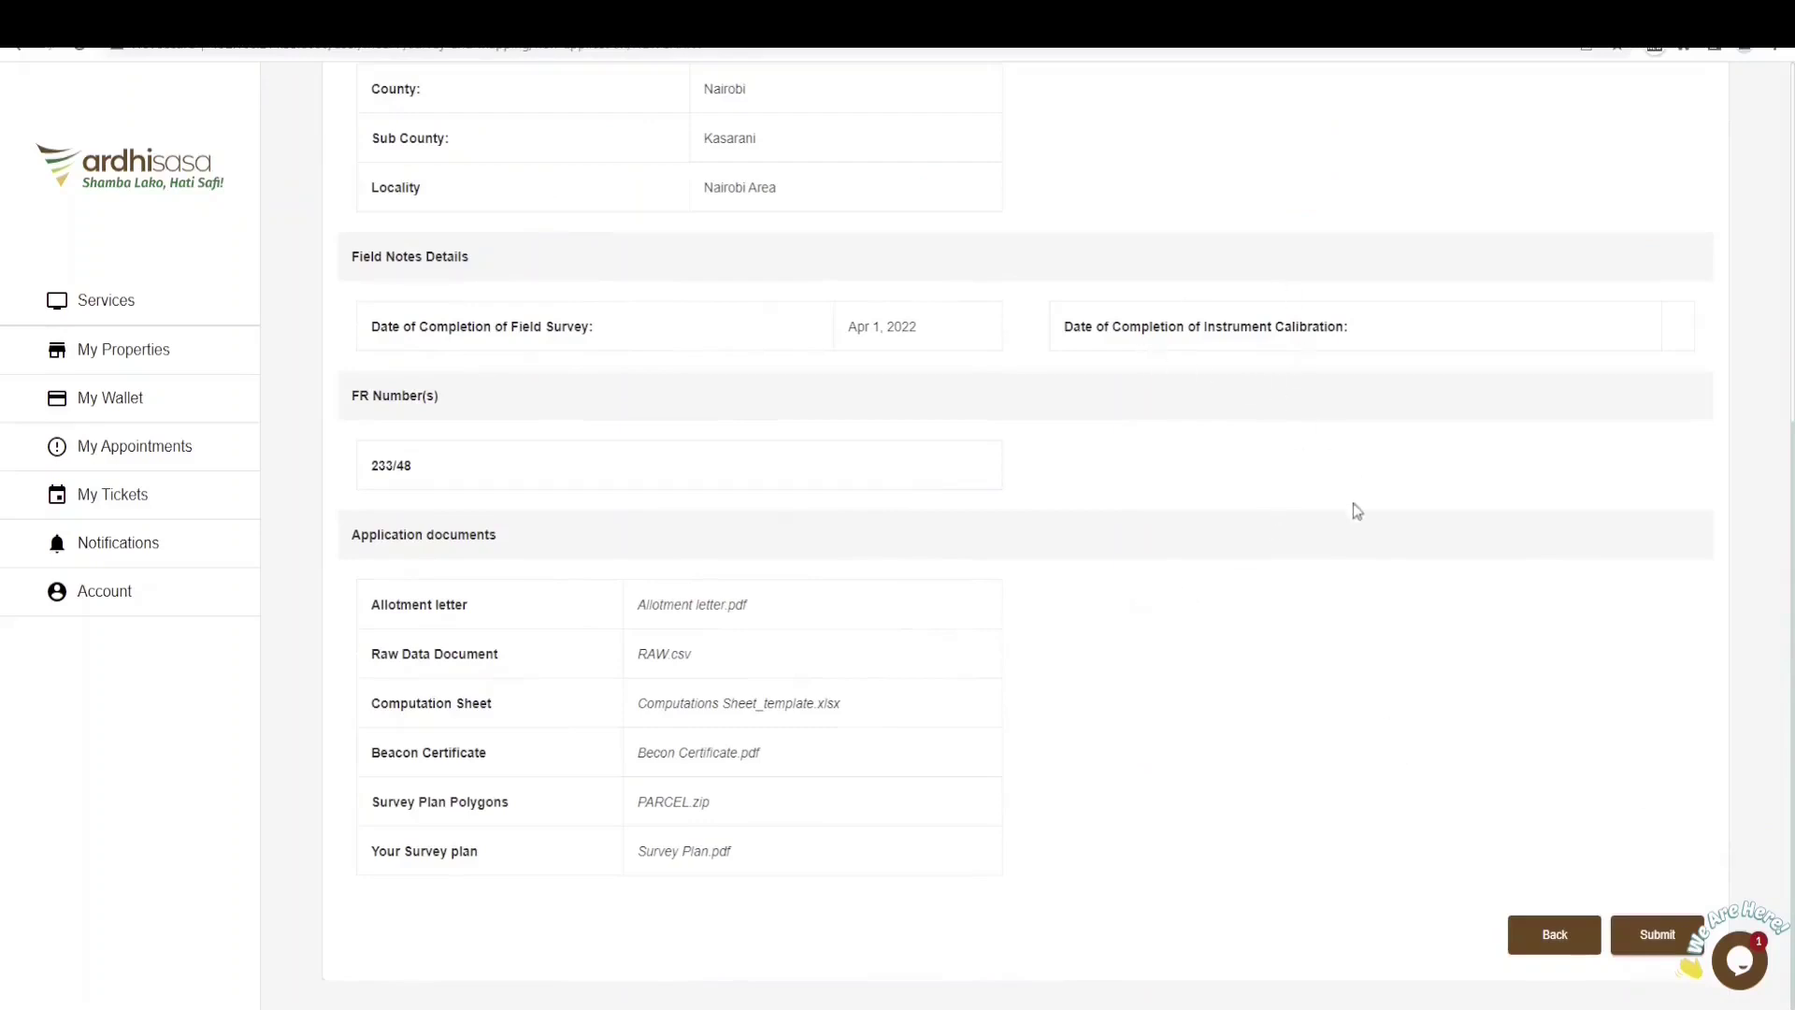
scroll(1356, 510, "up", 6)
scroll(1479, 561, "down", 6)
left_click(1649, 948)
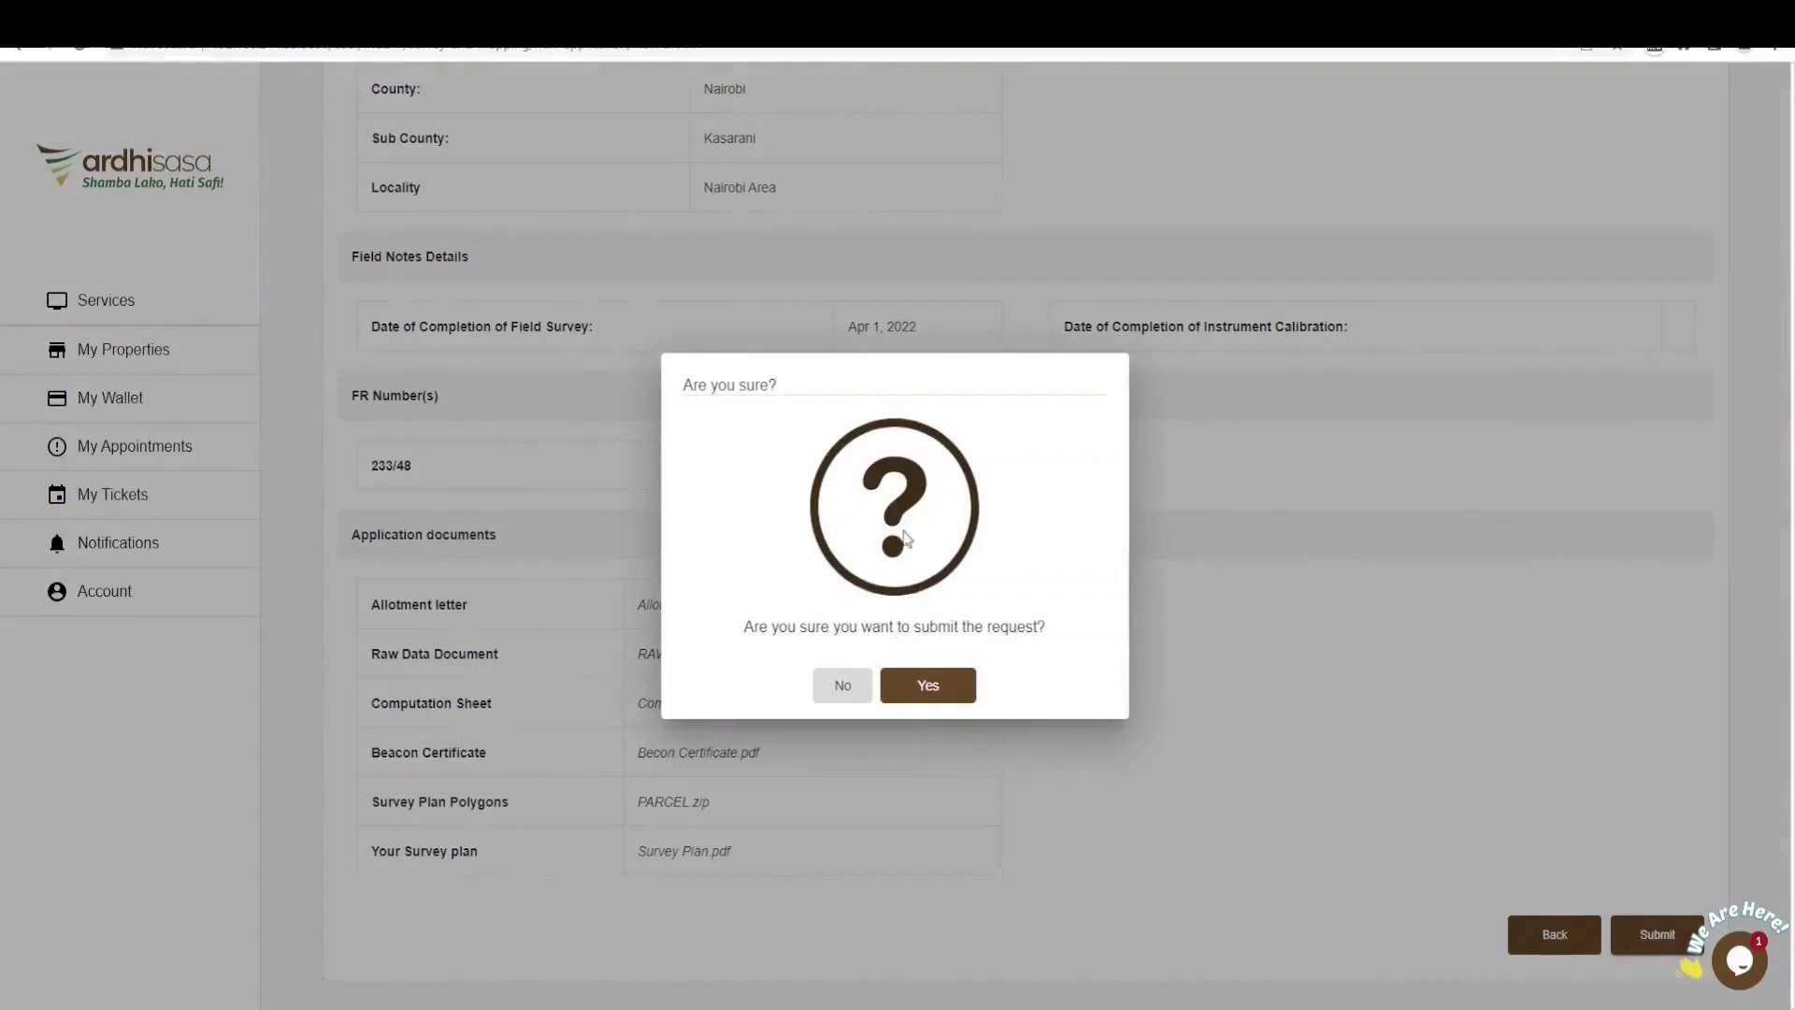
left_click(949, 690)
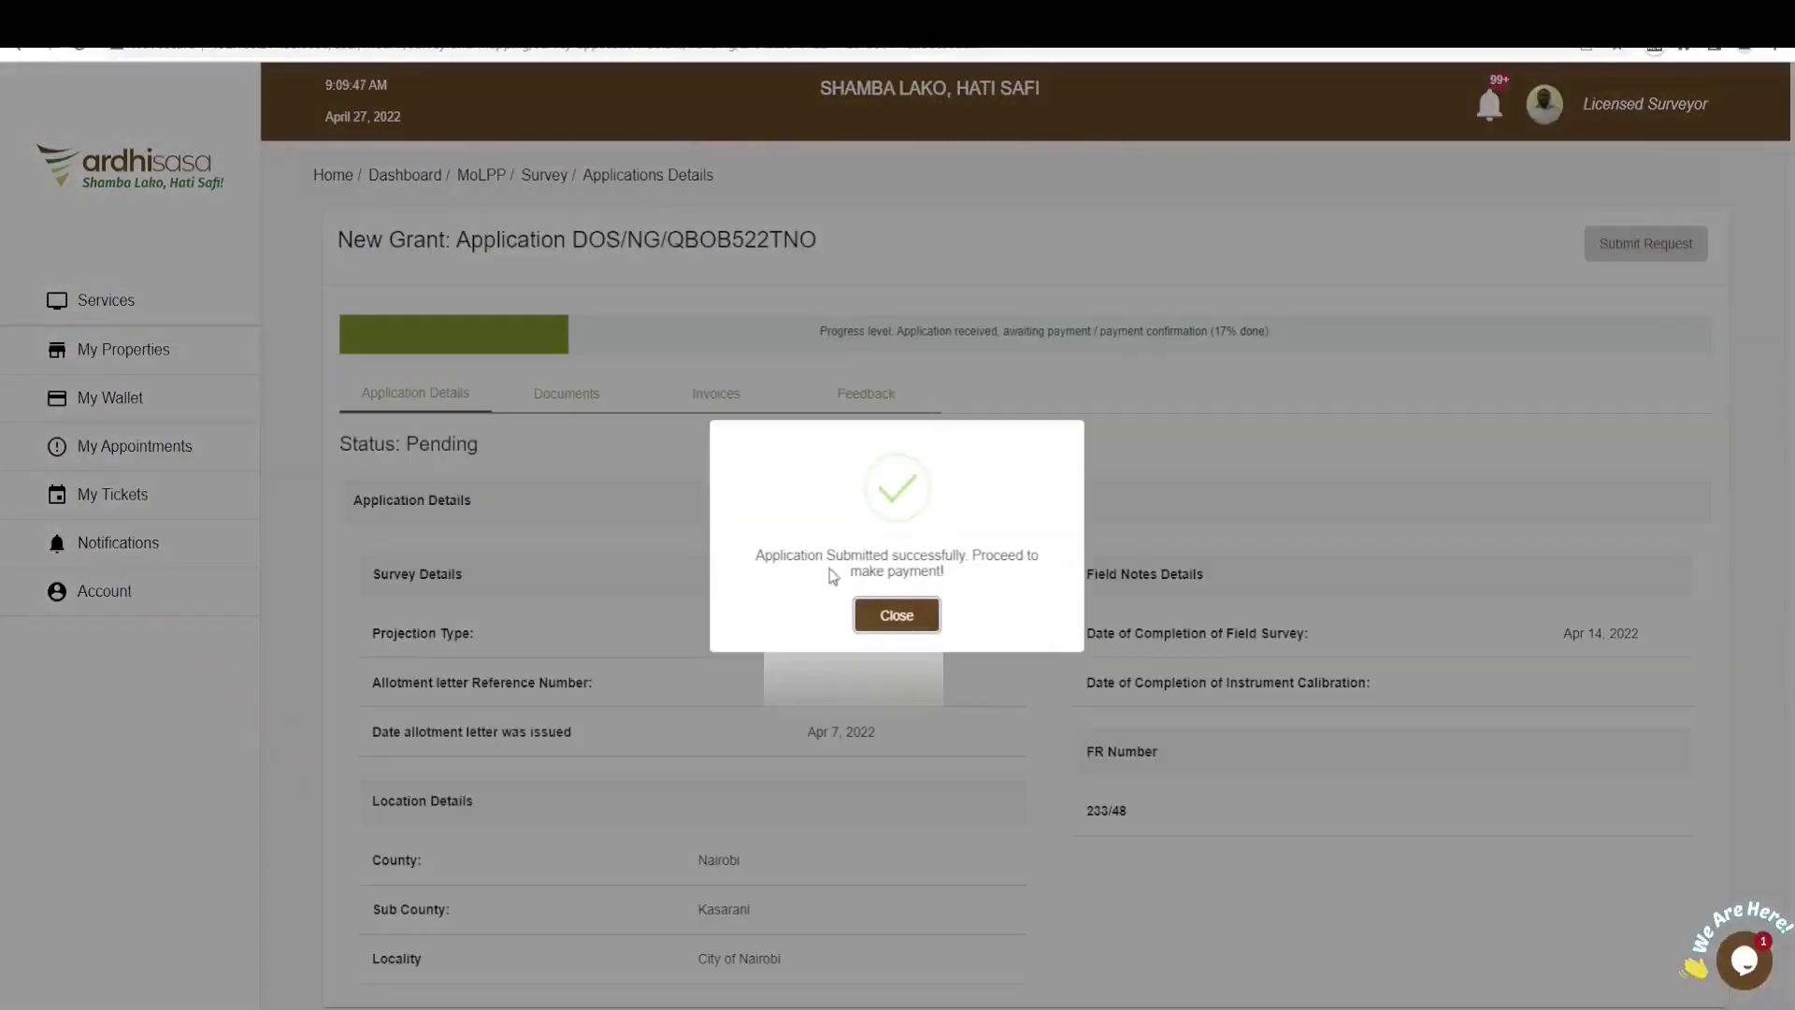
left_click(896, 615)
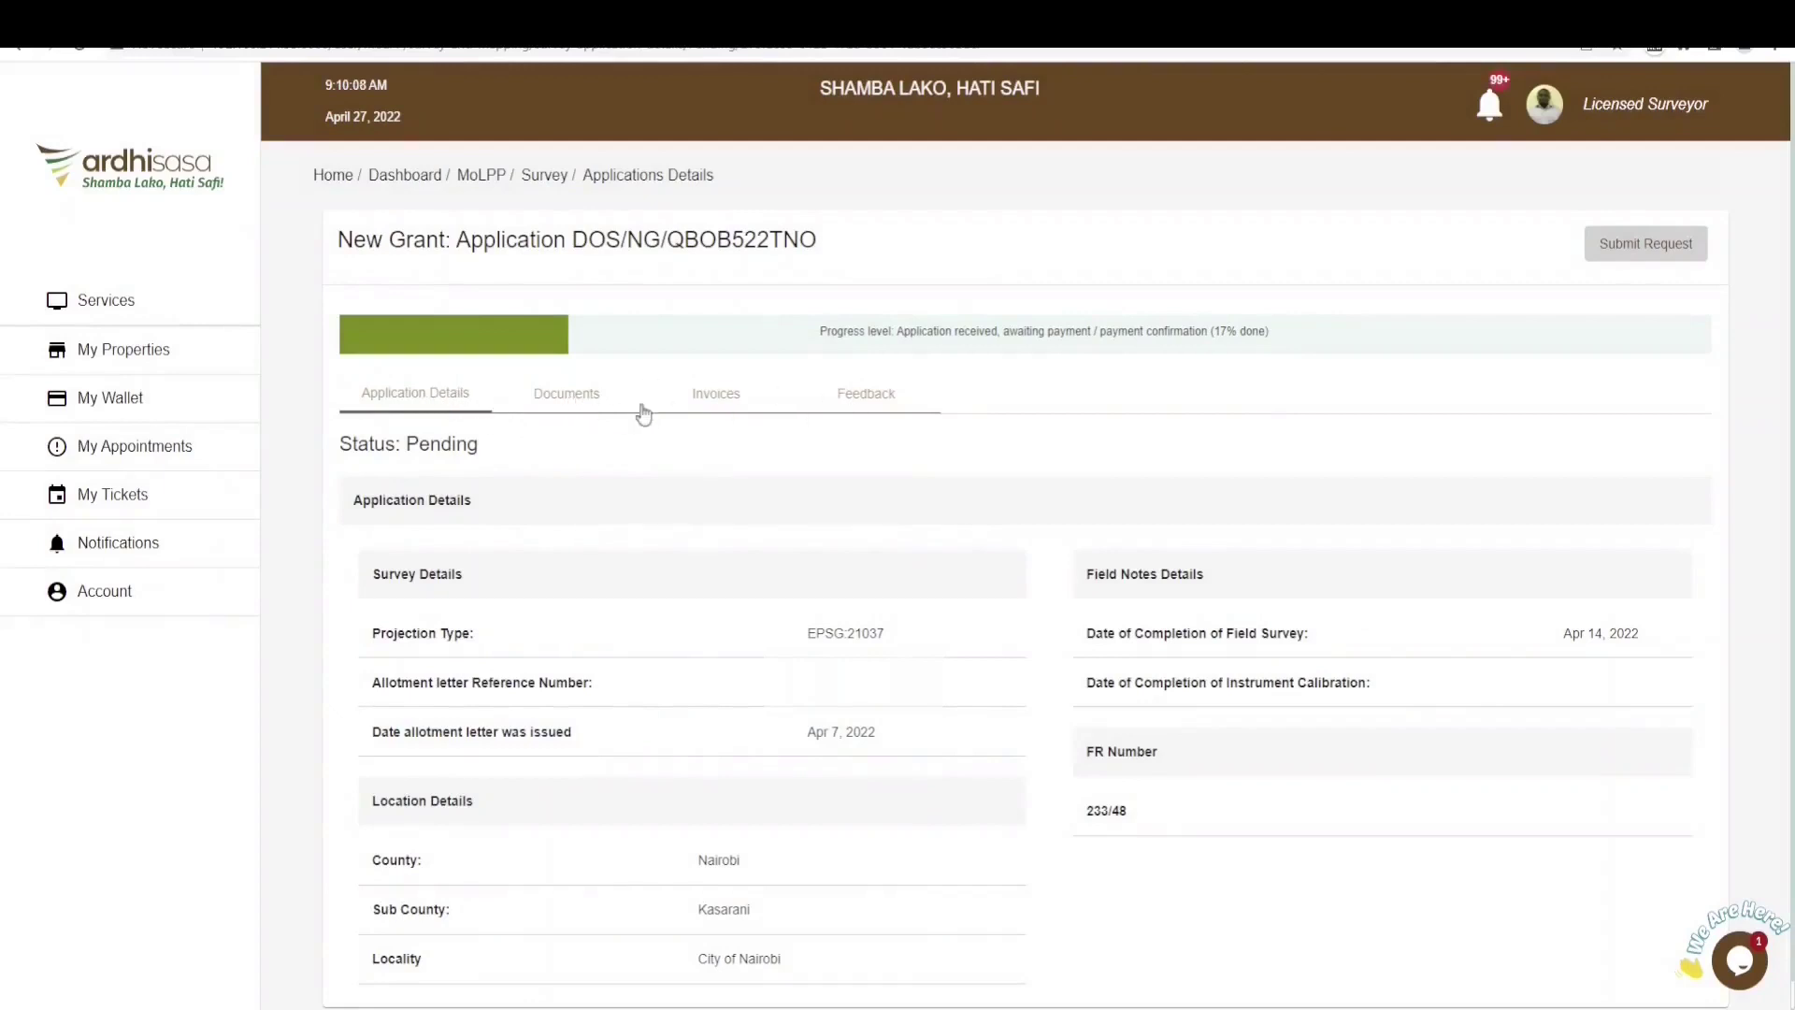
left_click(721, 400)
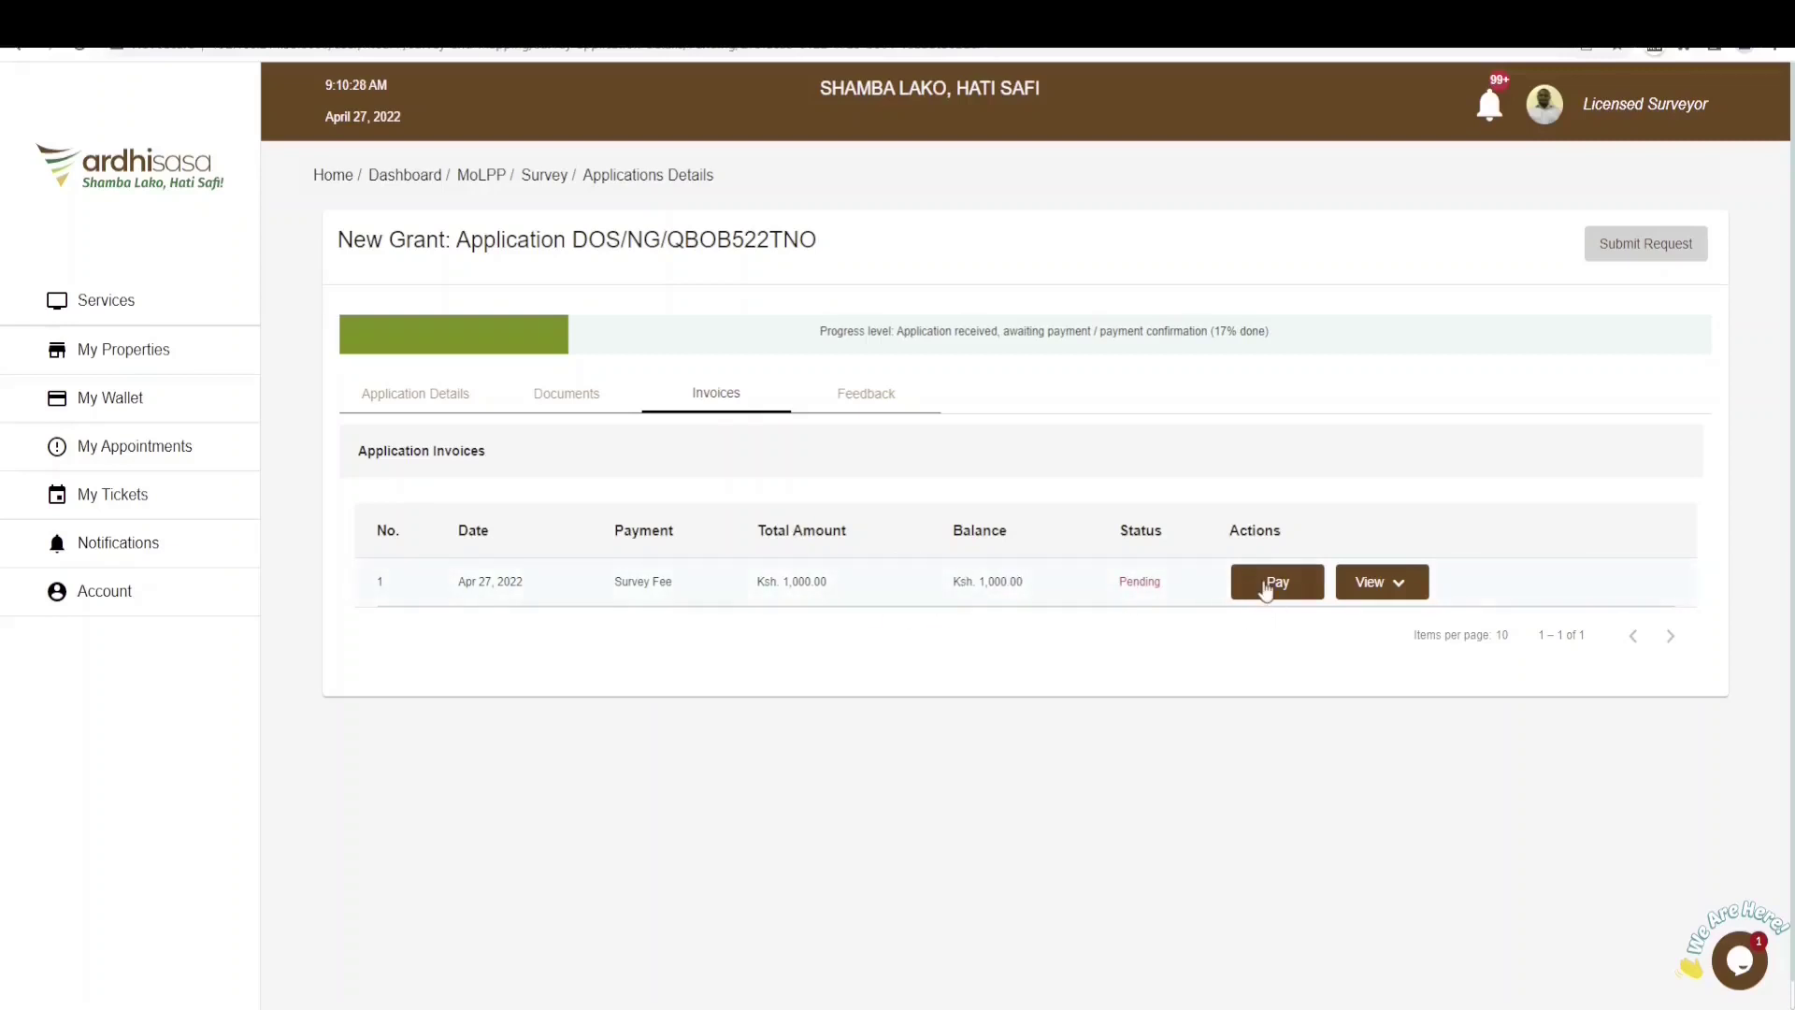
Step: Pay the Ksh 1,000.00 Survey Fee invoice and acknowledge the payment notice
left_click(1258, 594)
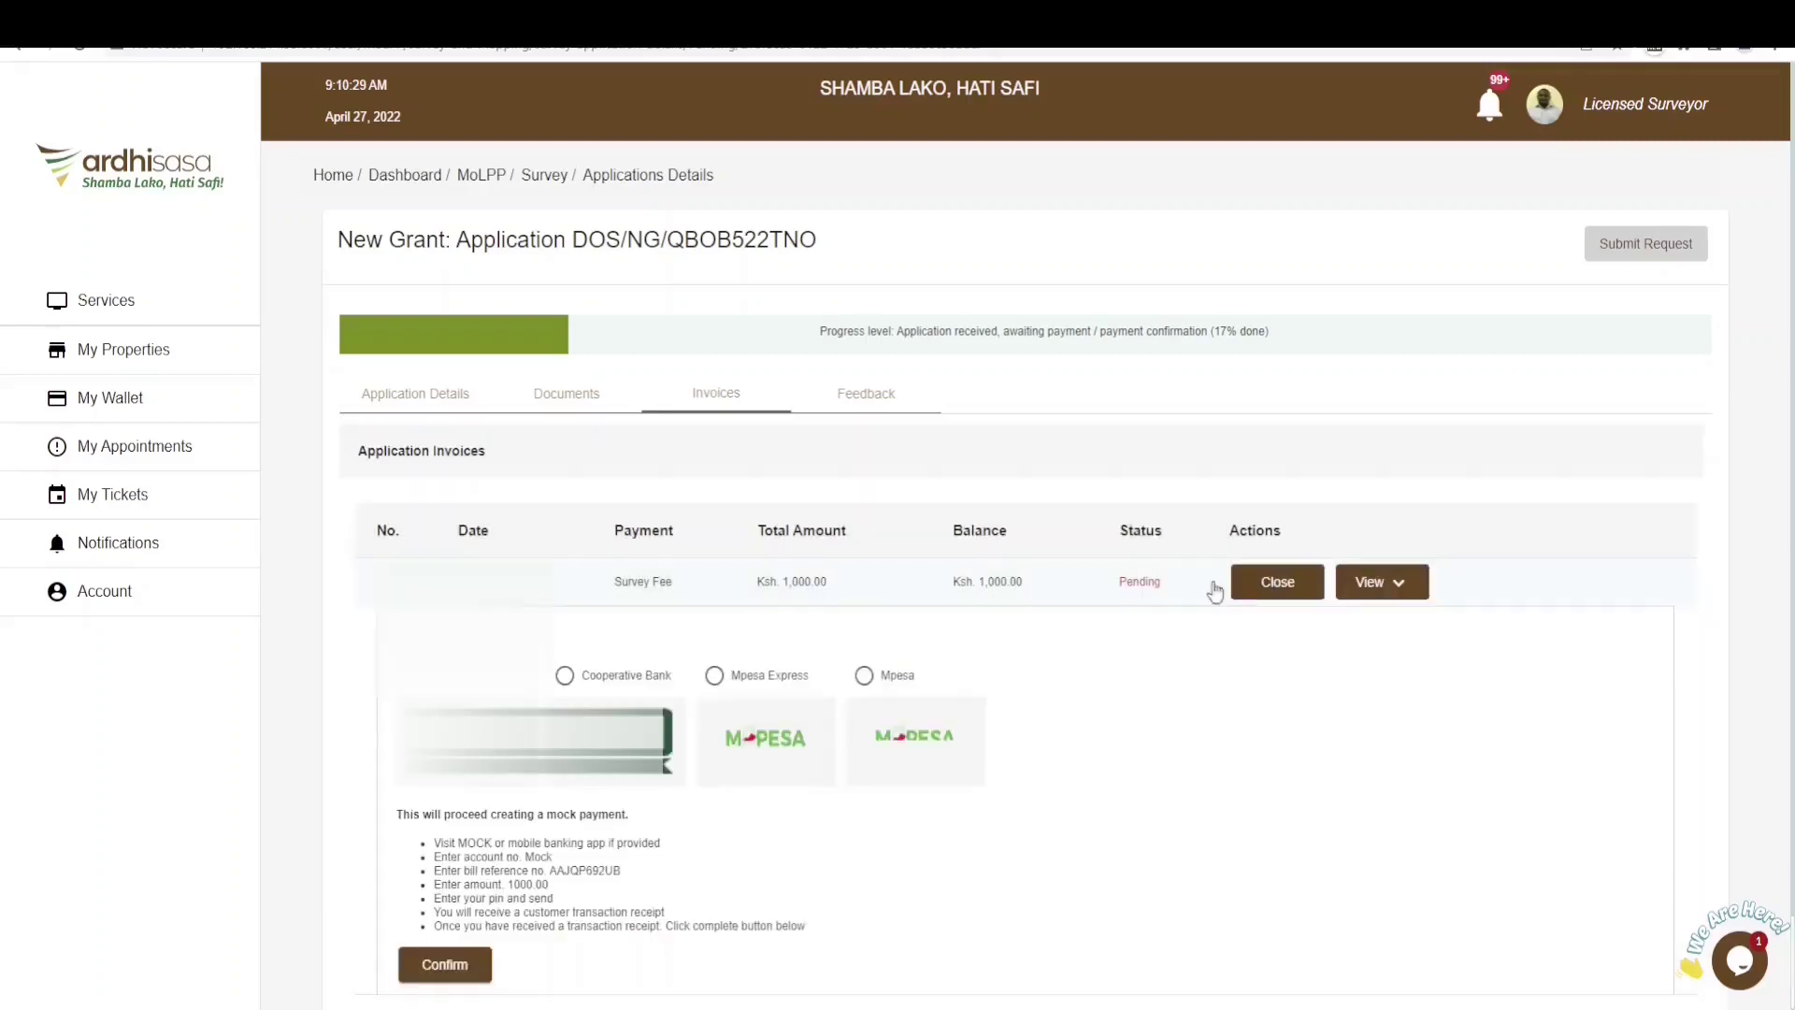
scroll(1030, 540, "down", 1)
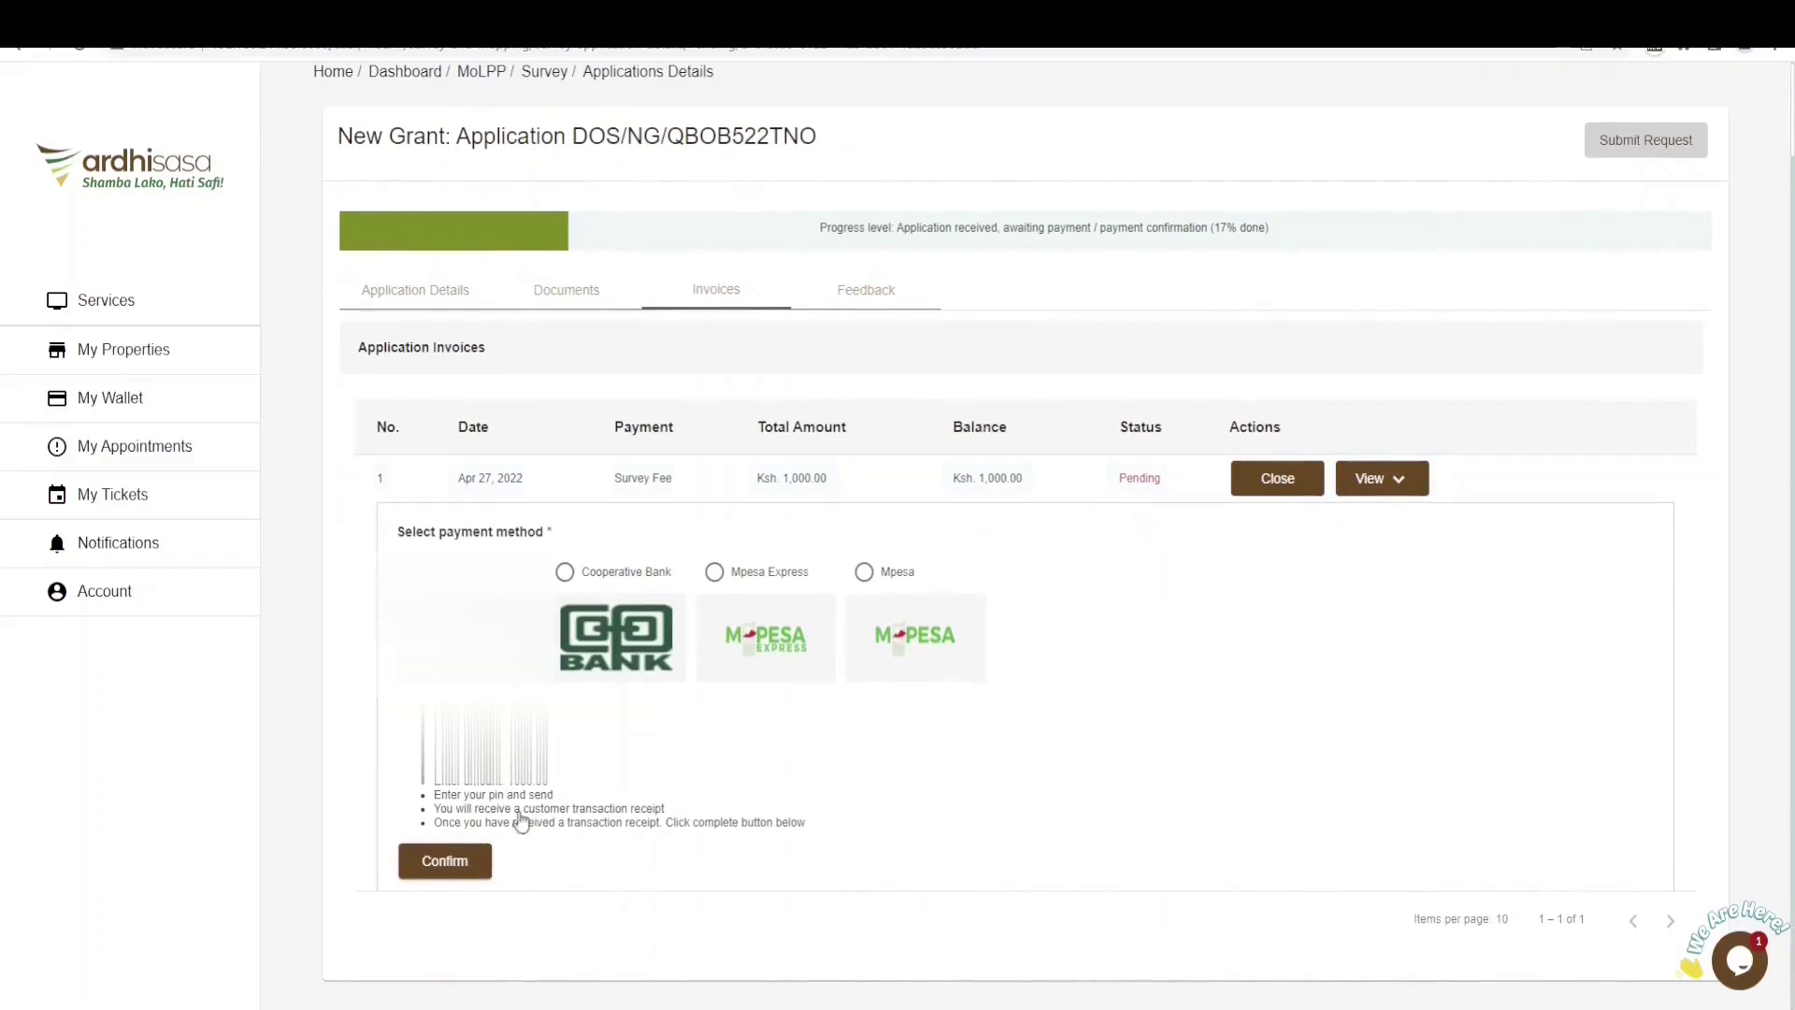
left_click(453, 862)
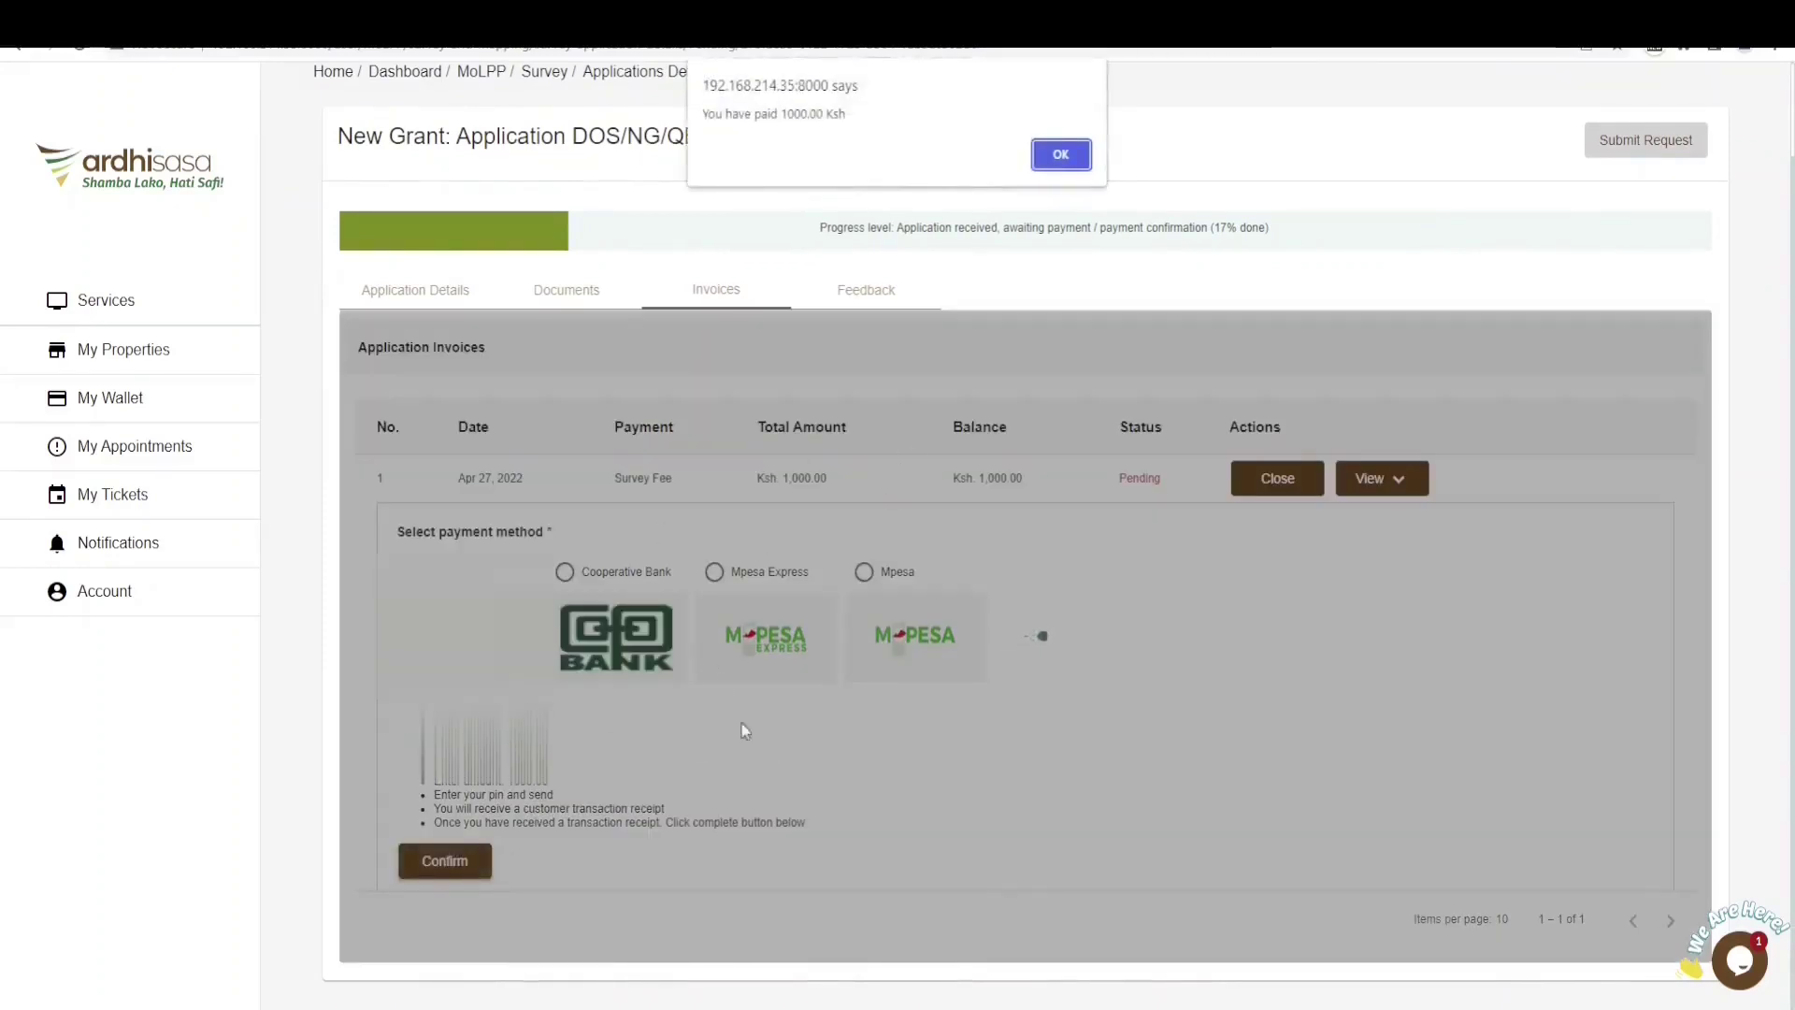
left_click(1062, 156)
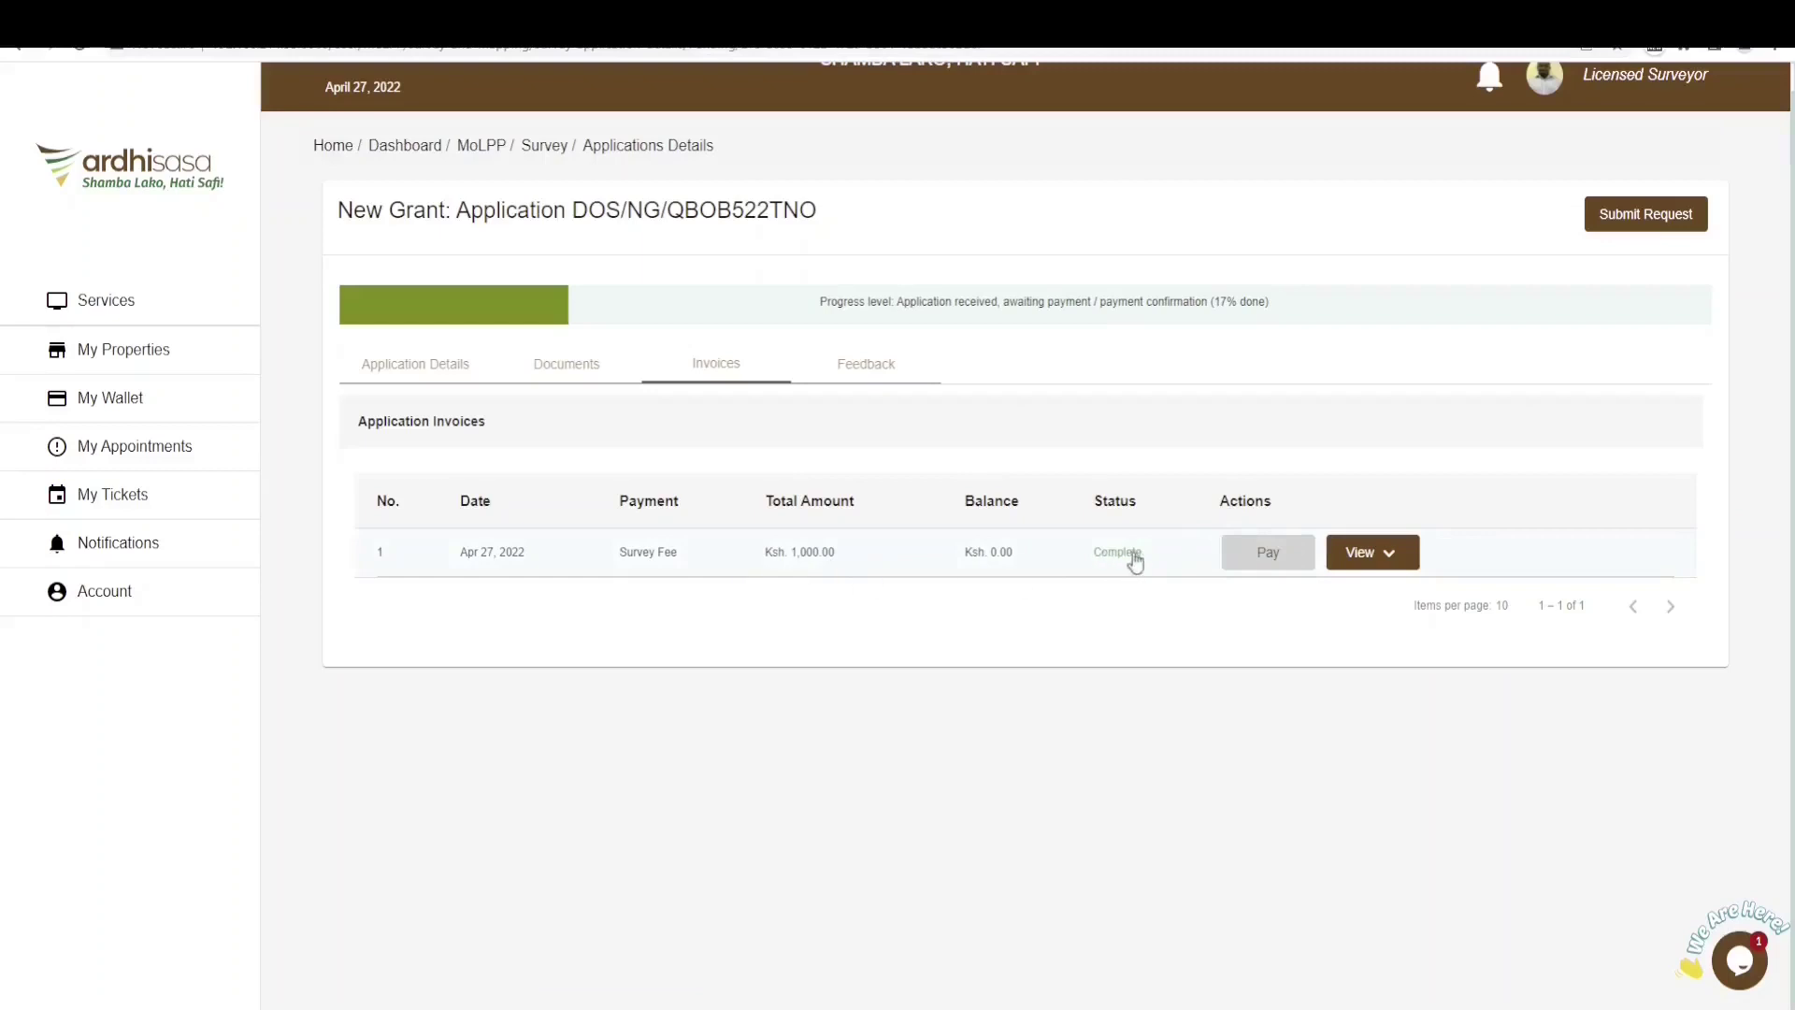
left_click(1384, 559)
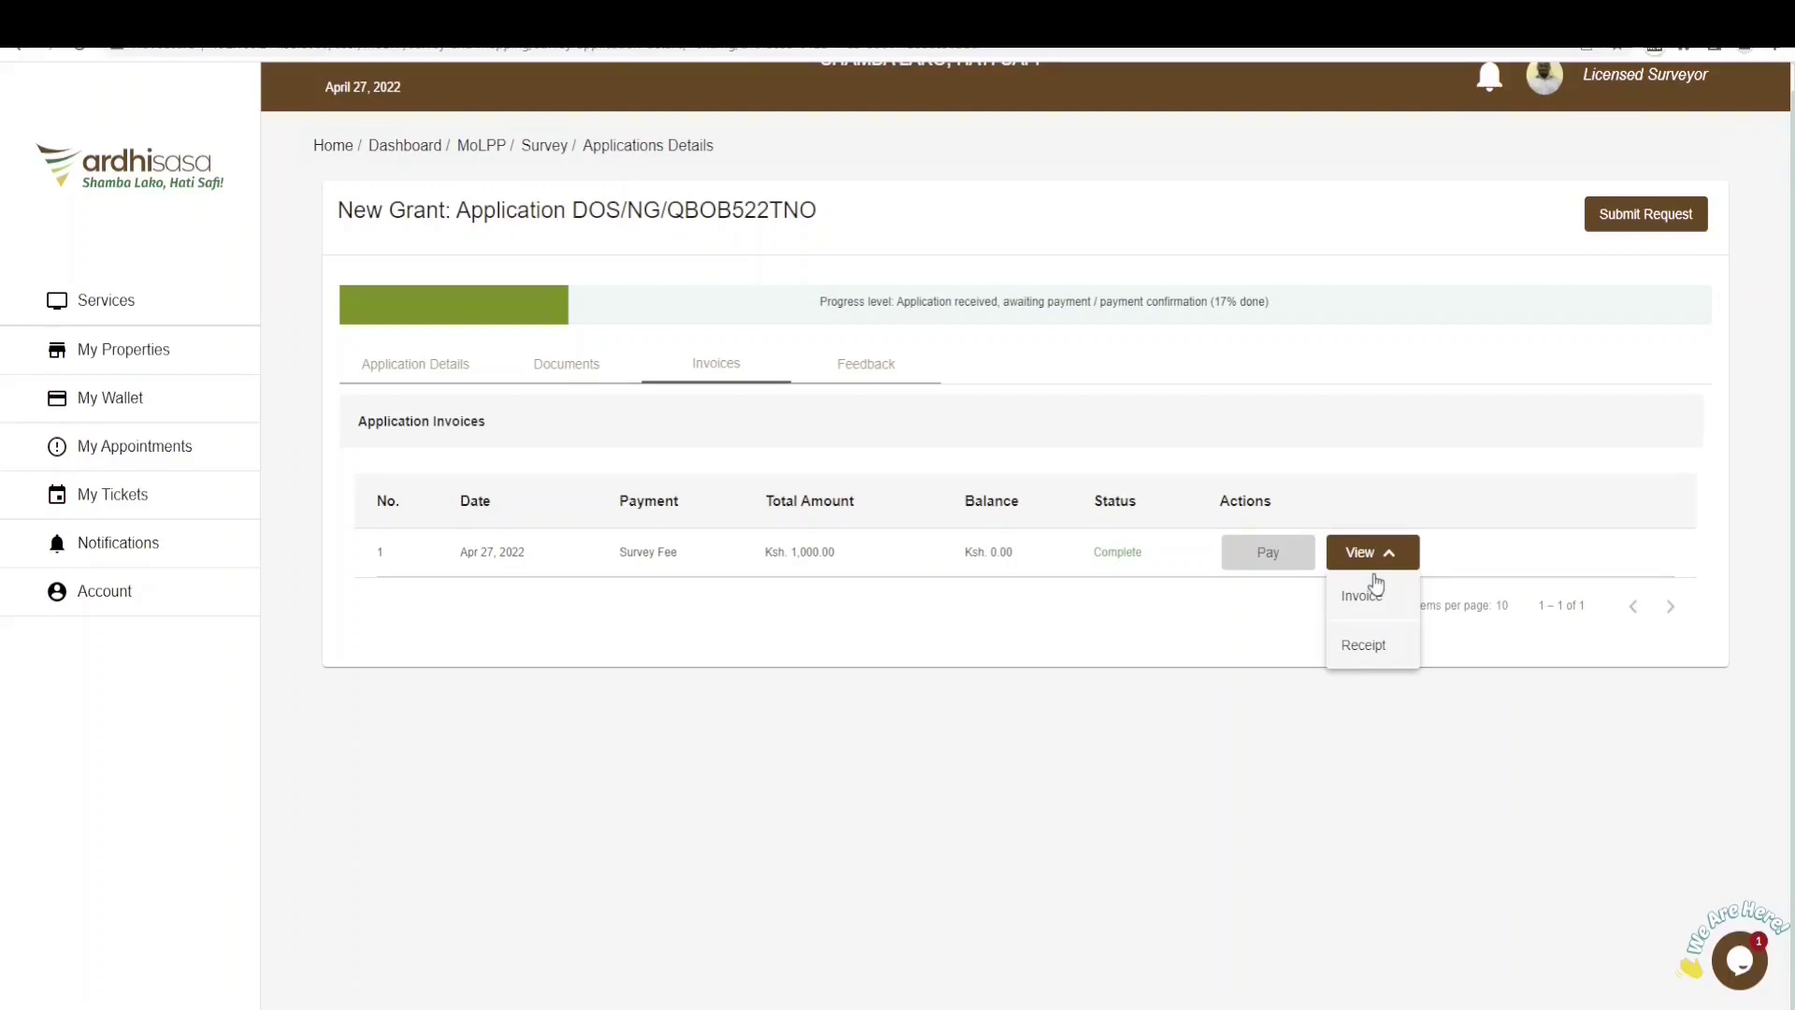
Step: Submit the paid New Grant request for processing and confirm with Yes
left_click(1376, 584)
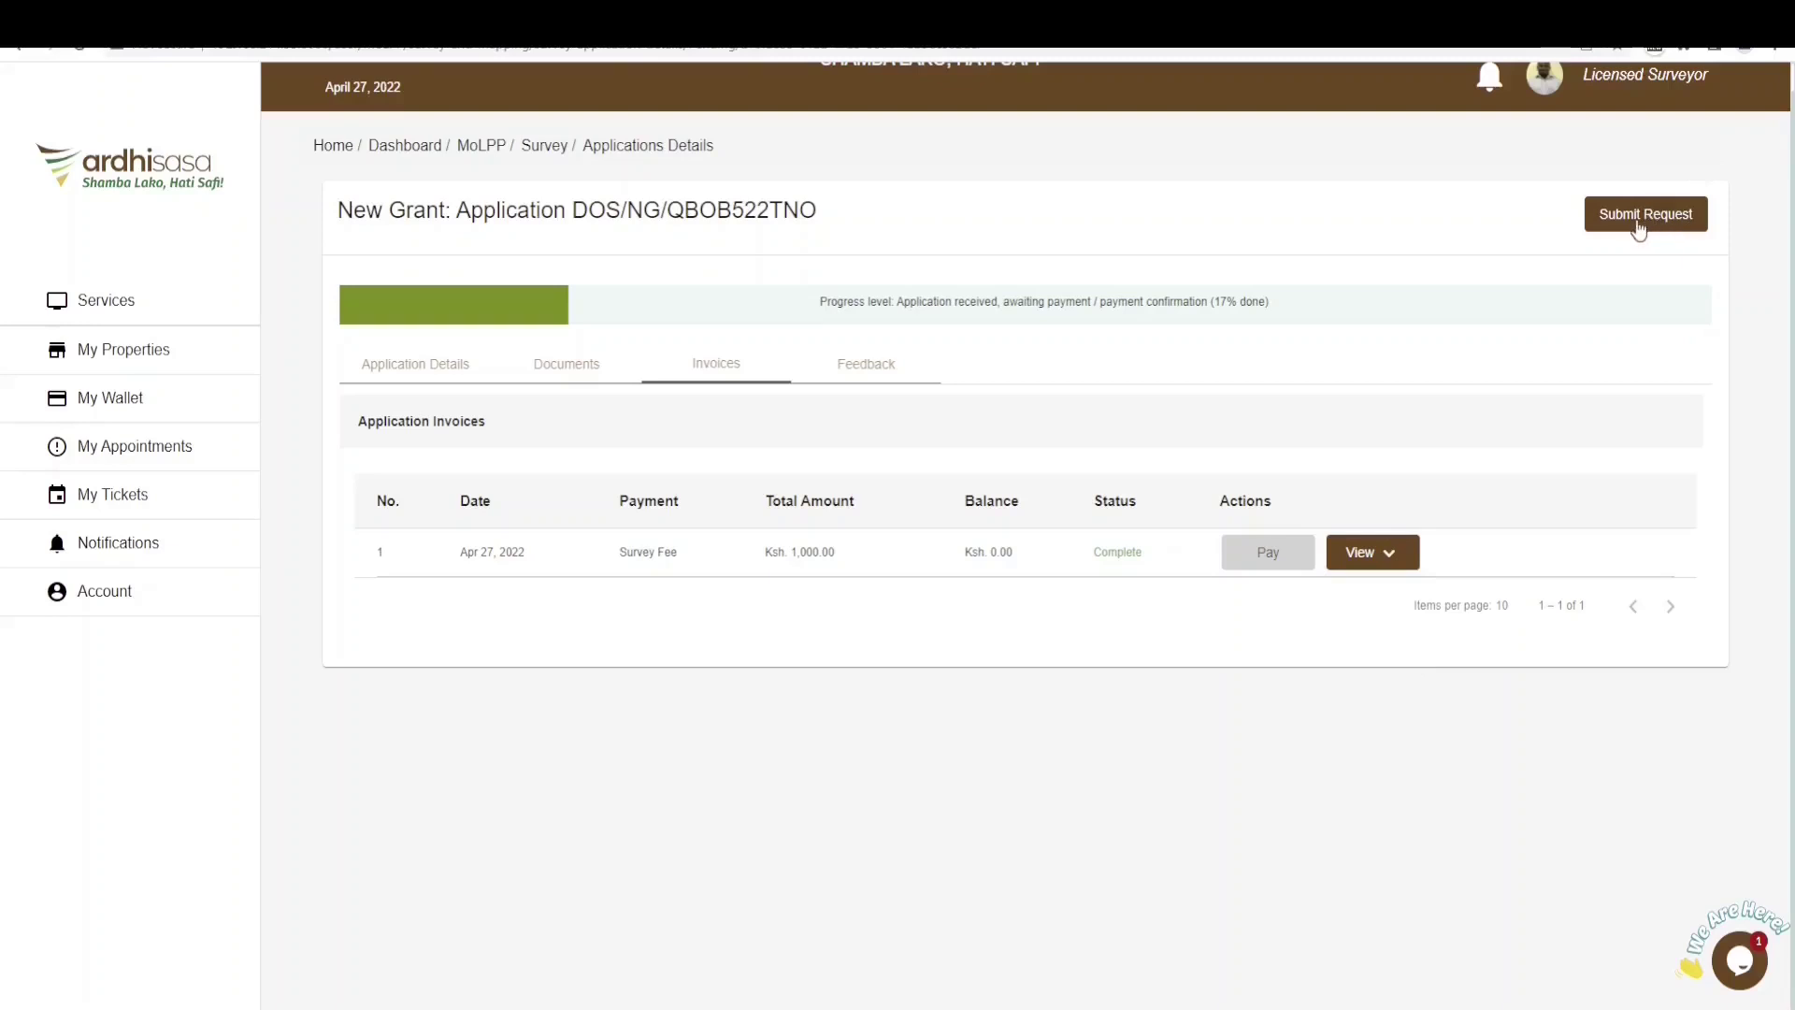
left_click(1673, 225)
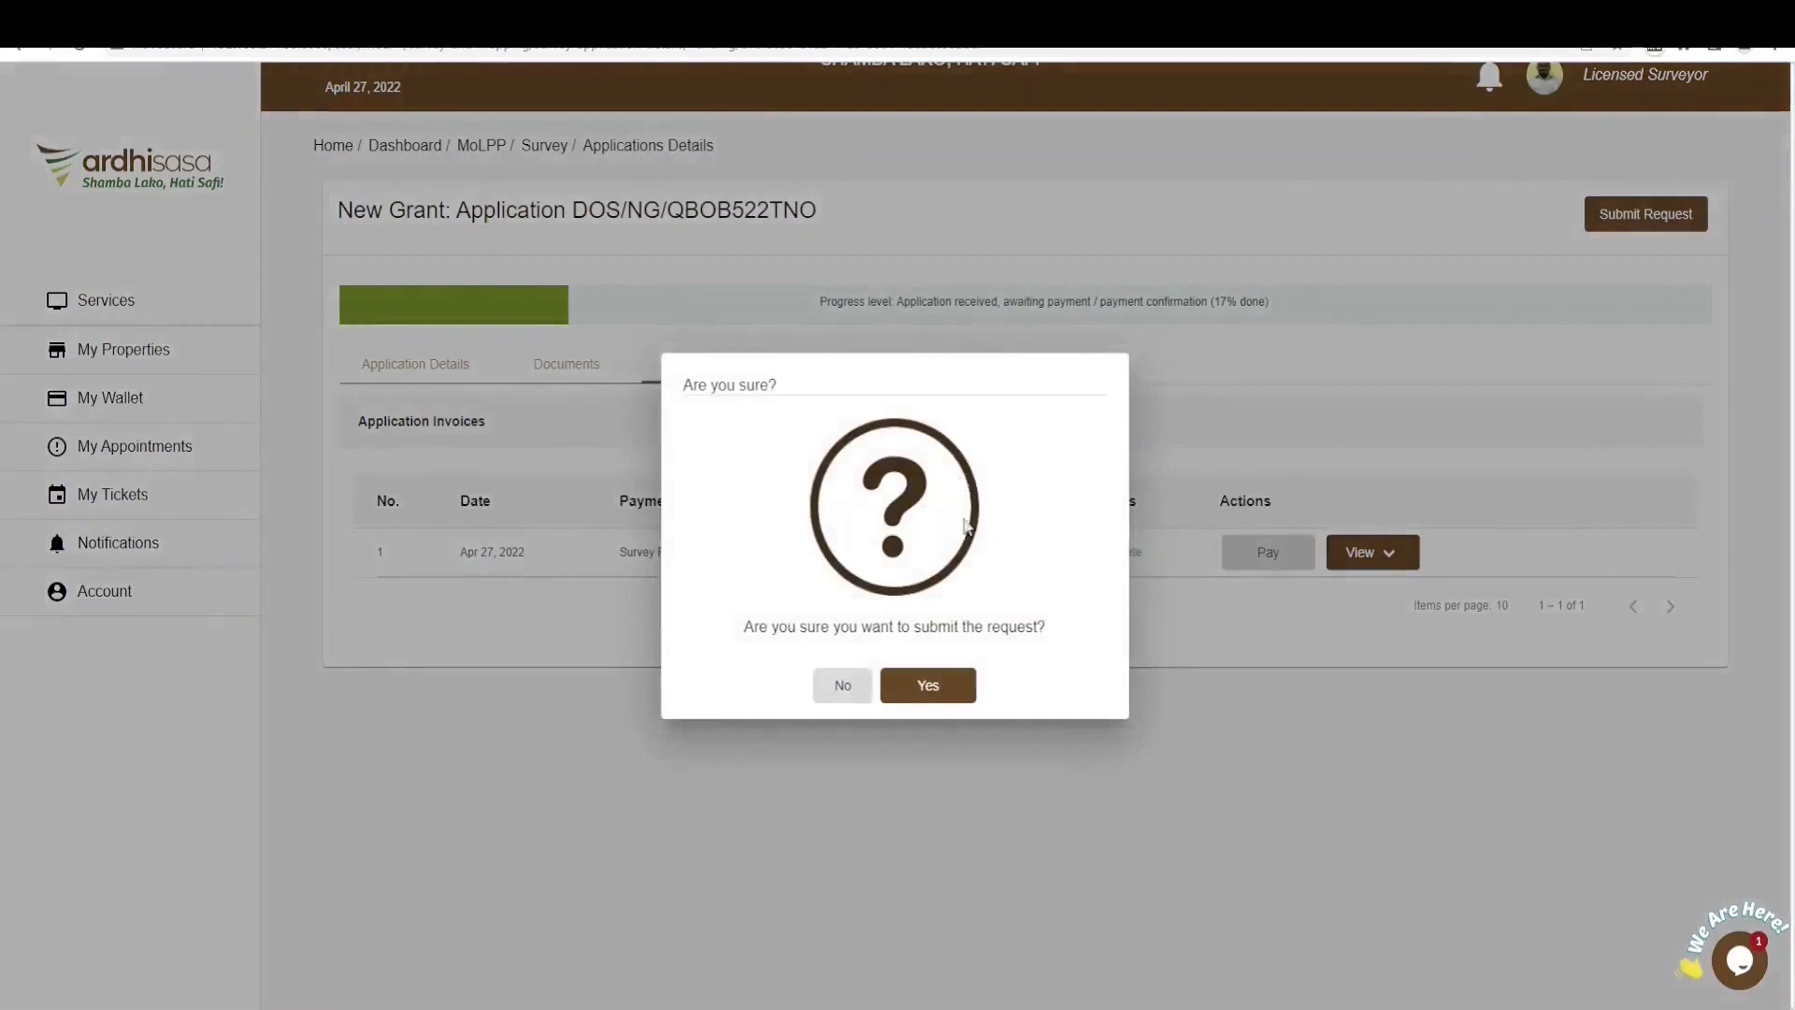
left_click(940, 687)
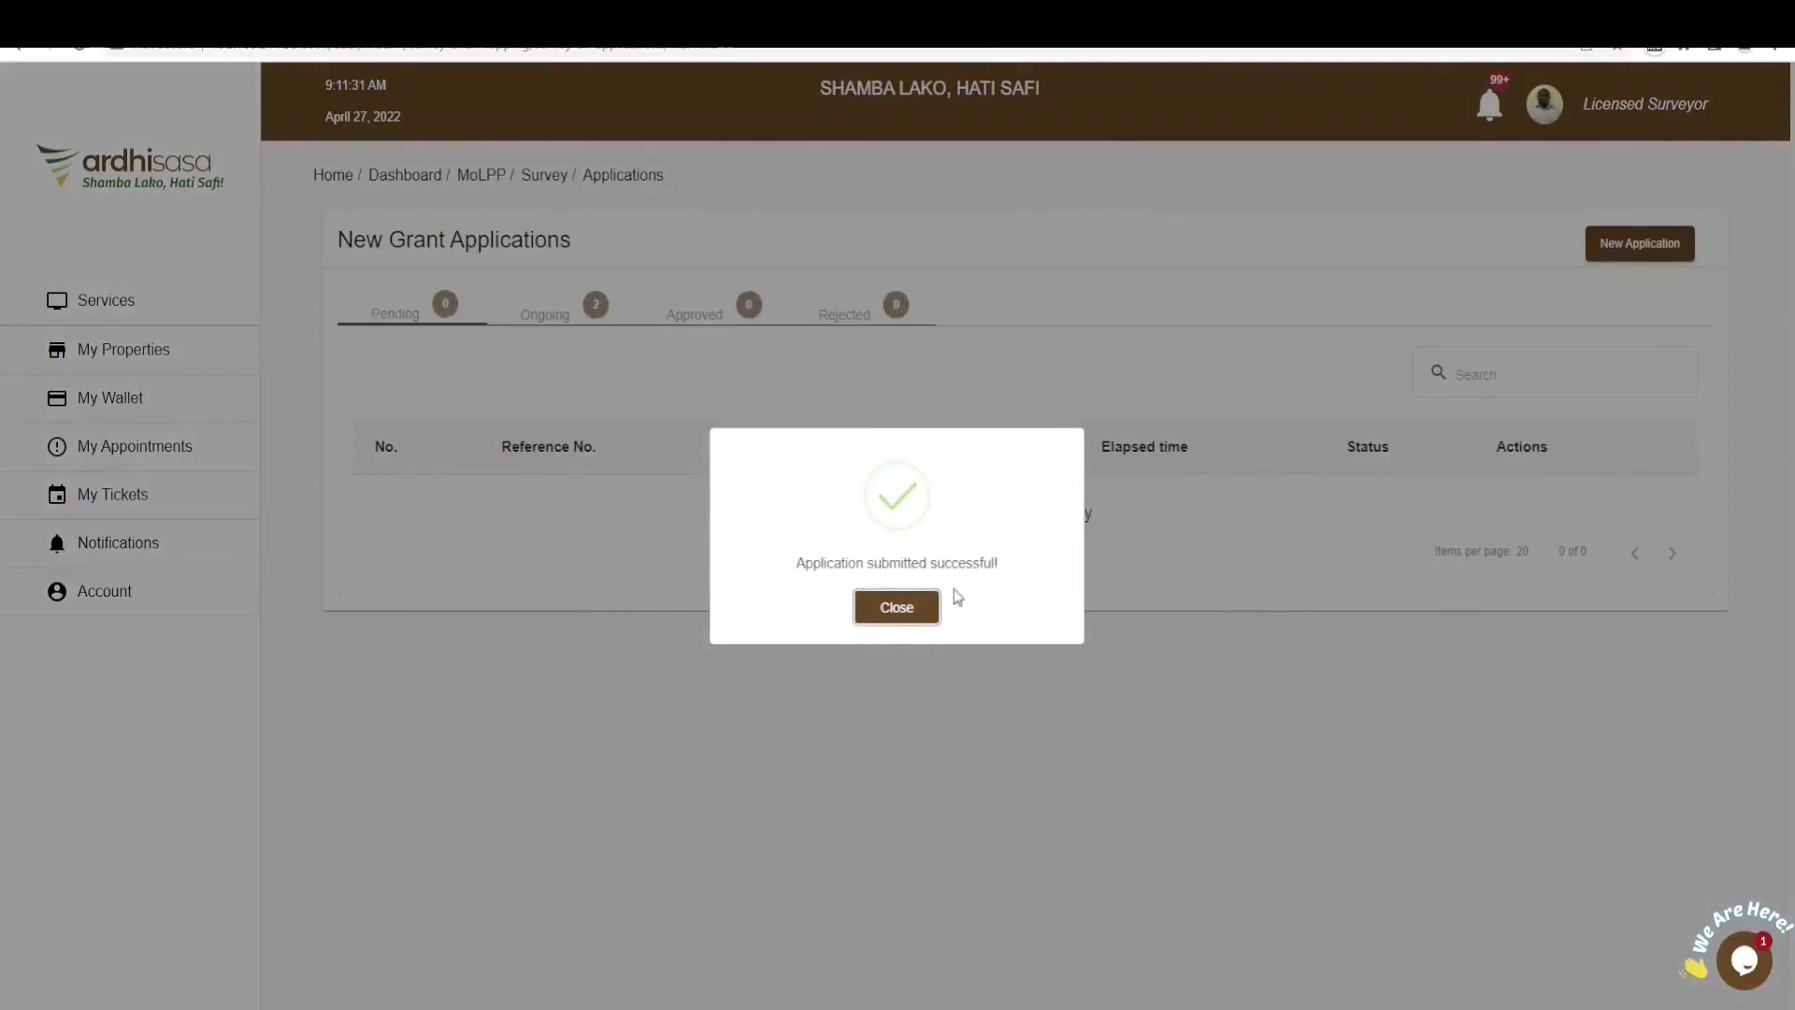
Step: Open the newly submitted New Grant application from the Ongoing list and check its progress
left_click(905, 609)
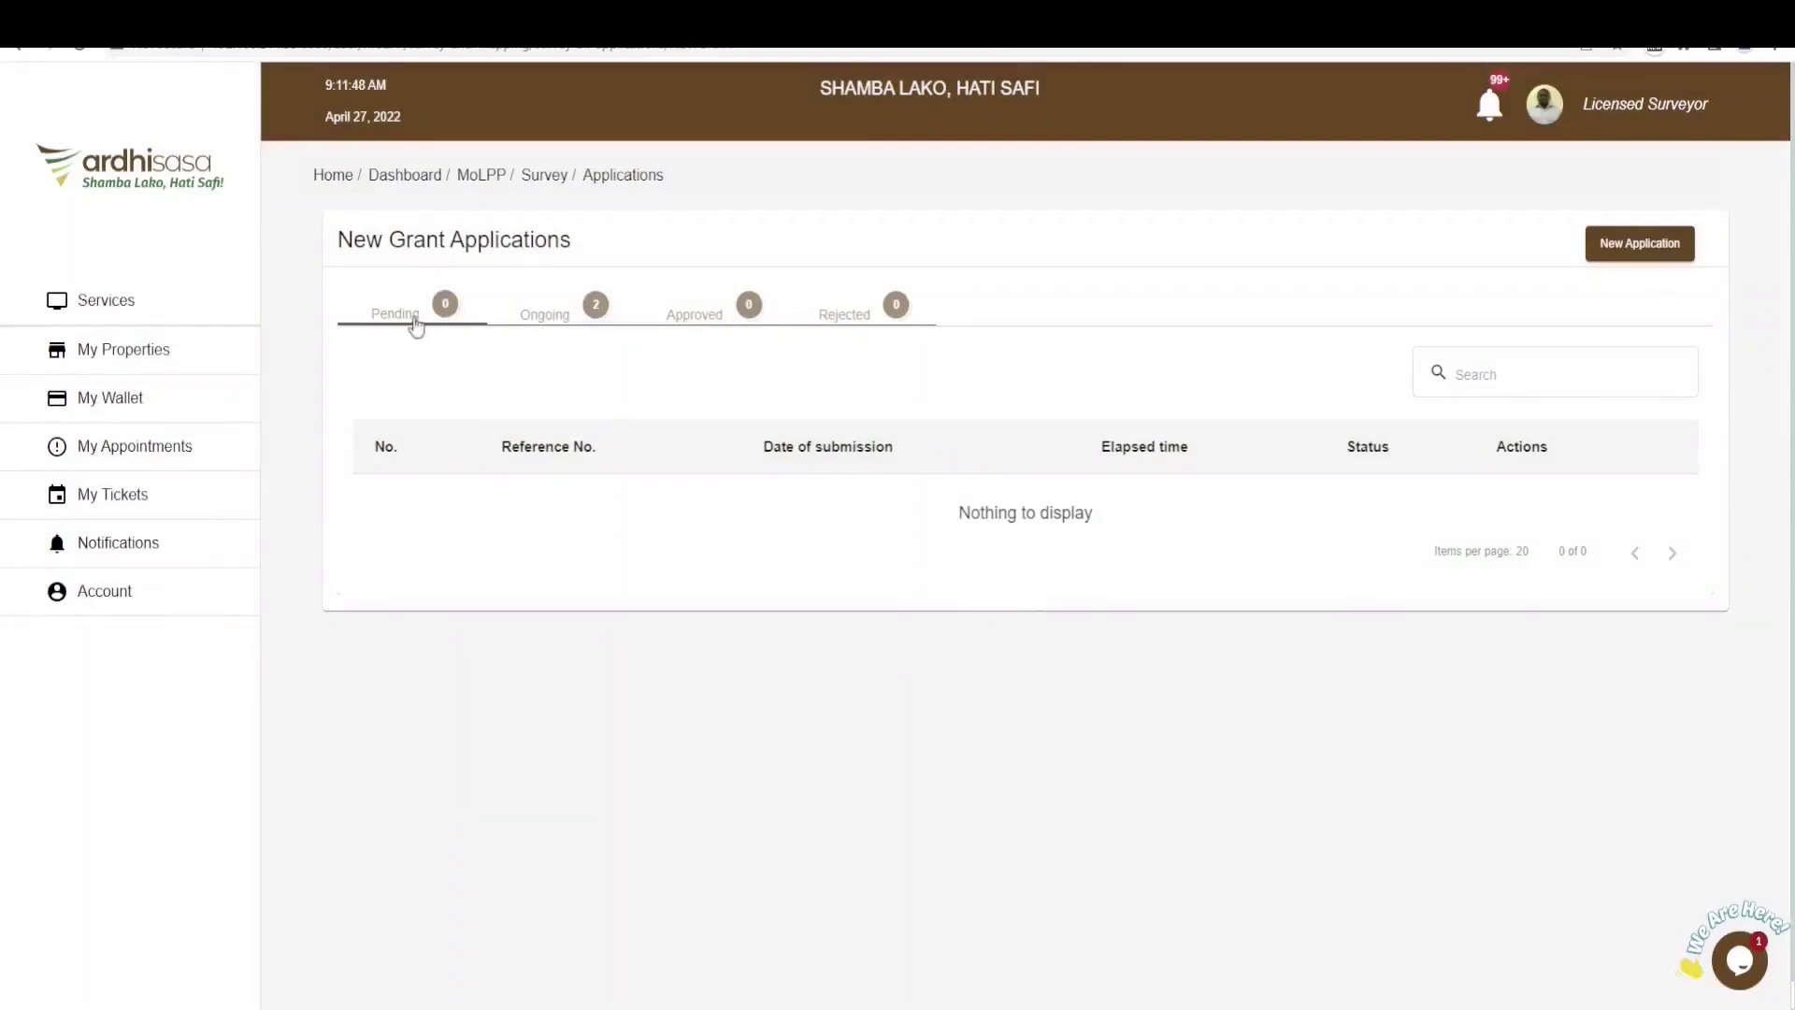
left_click(535, 320)
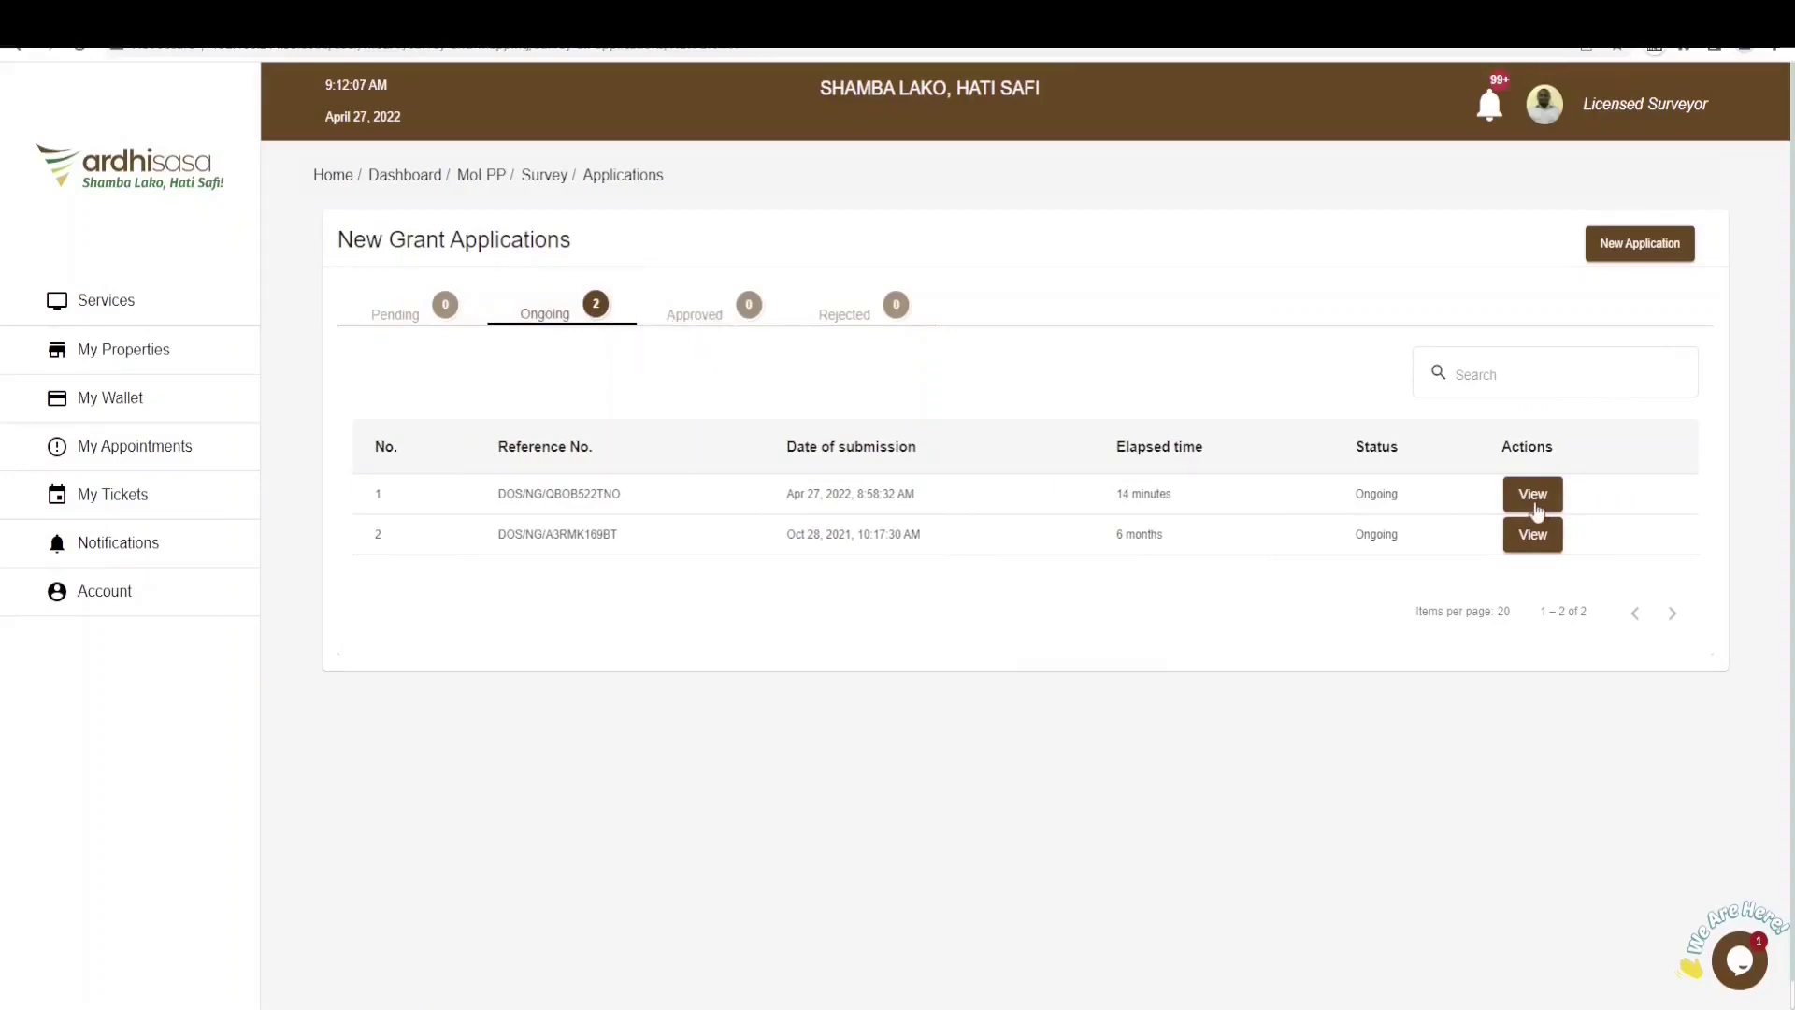
left_click(1534, 494)
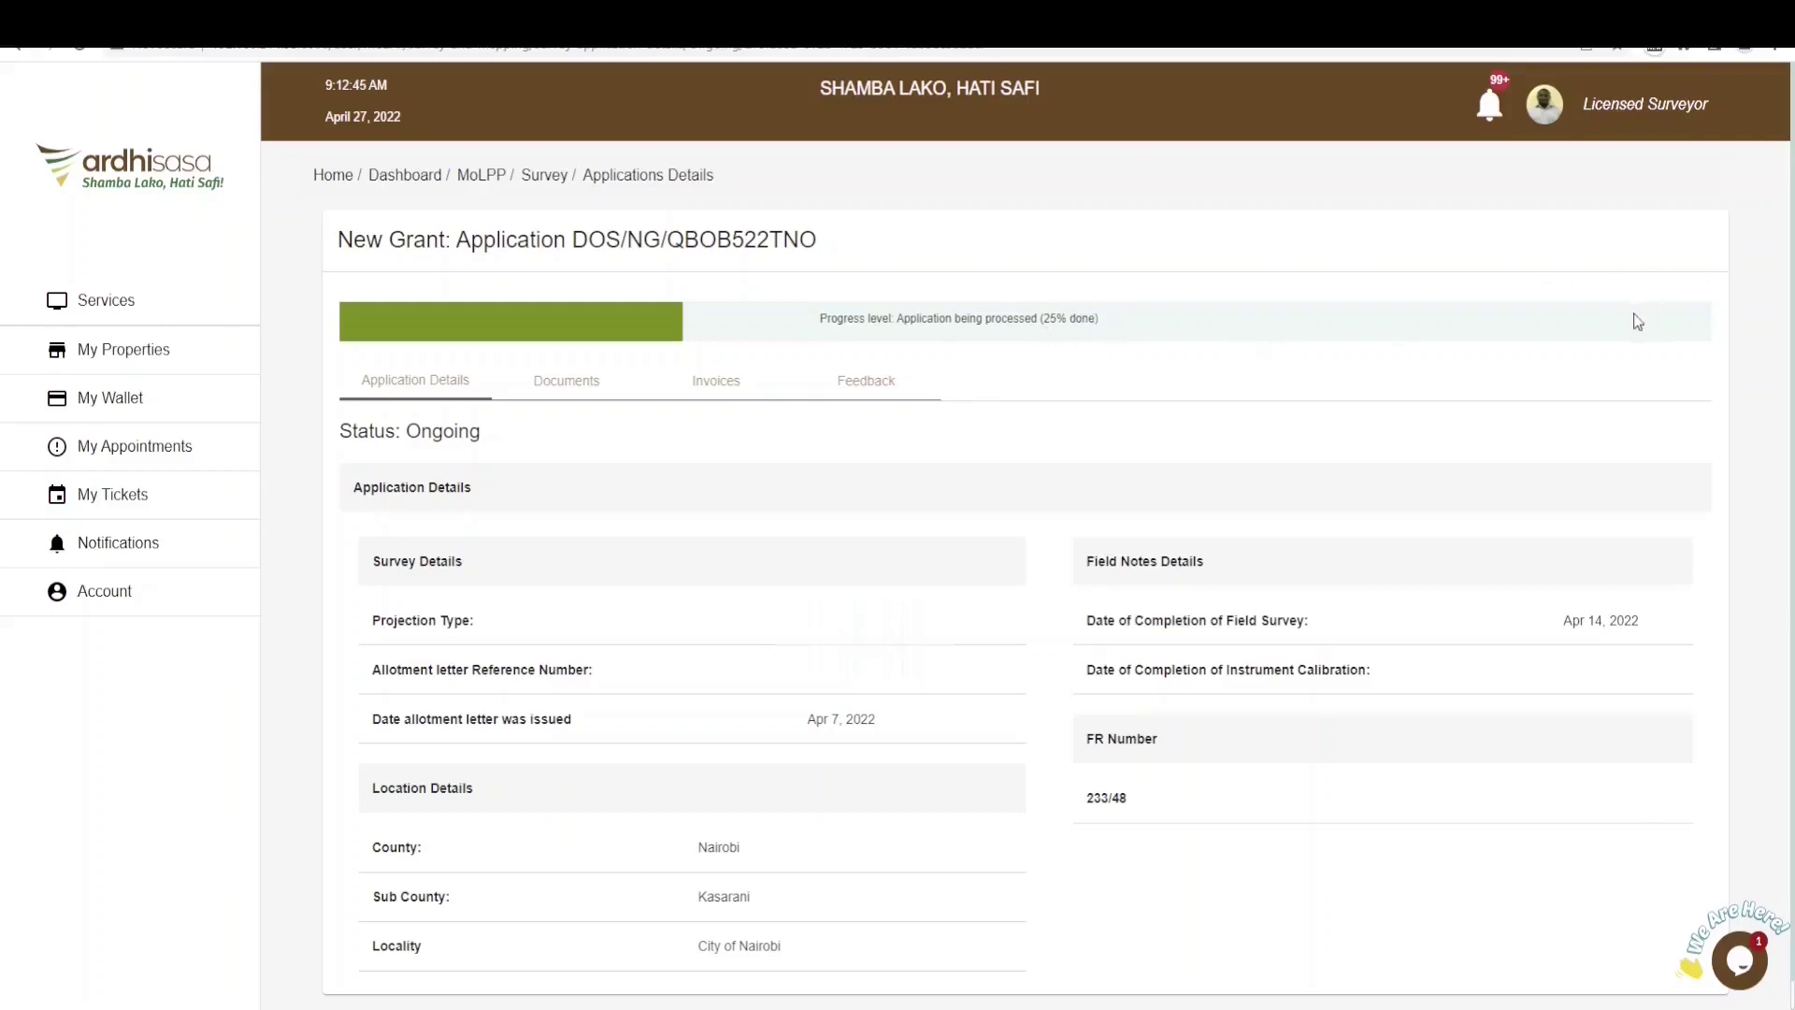
scroll(1116, 531, "down", 1)
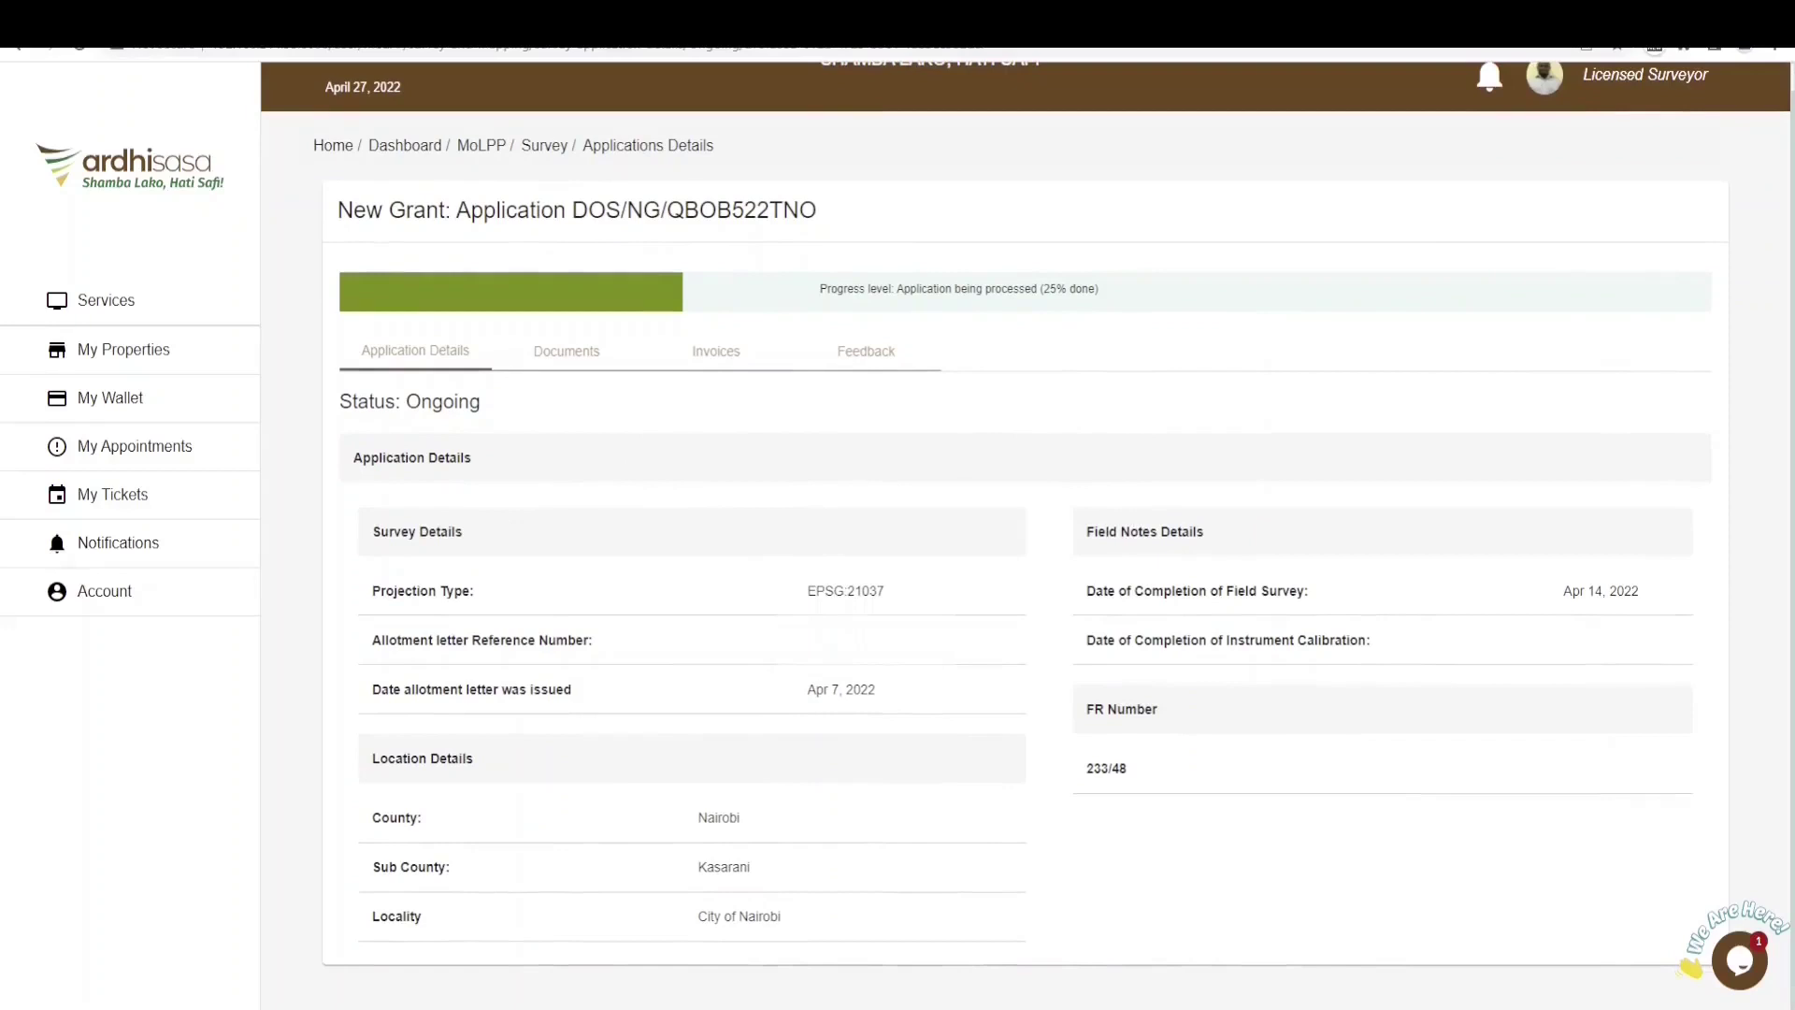
scroll(716, 334, "up", 1)
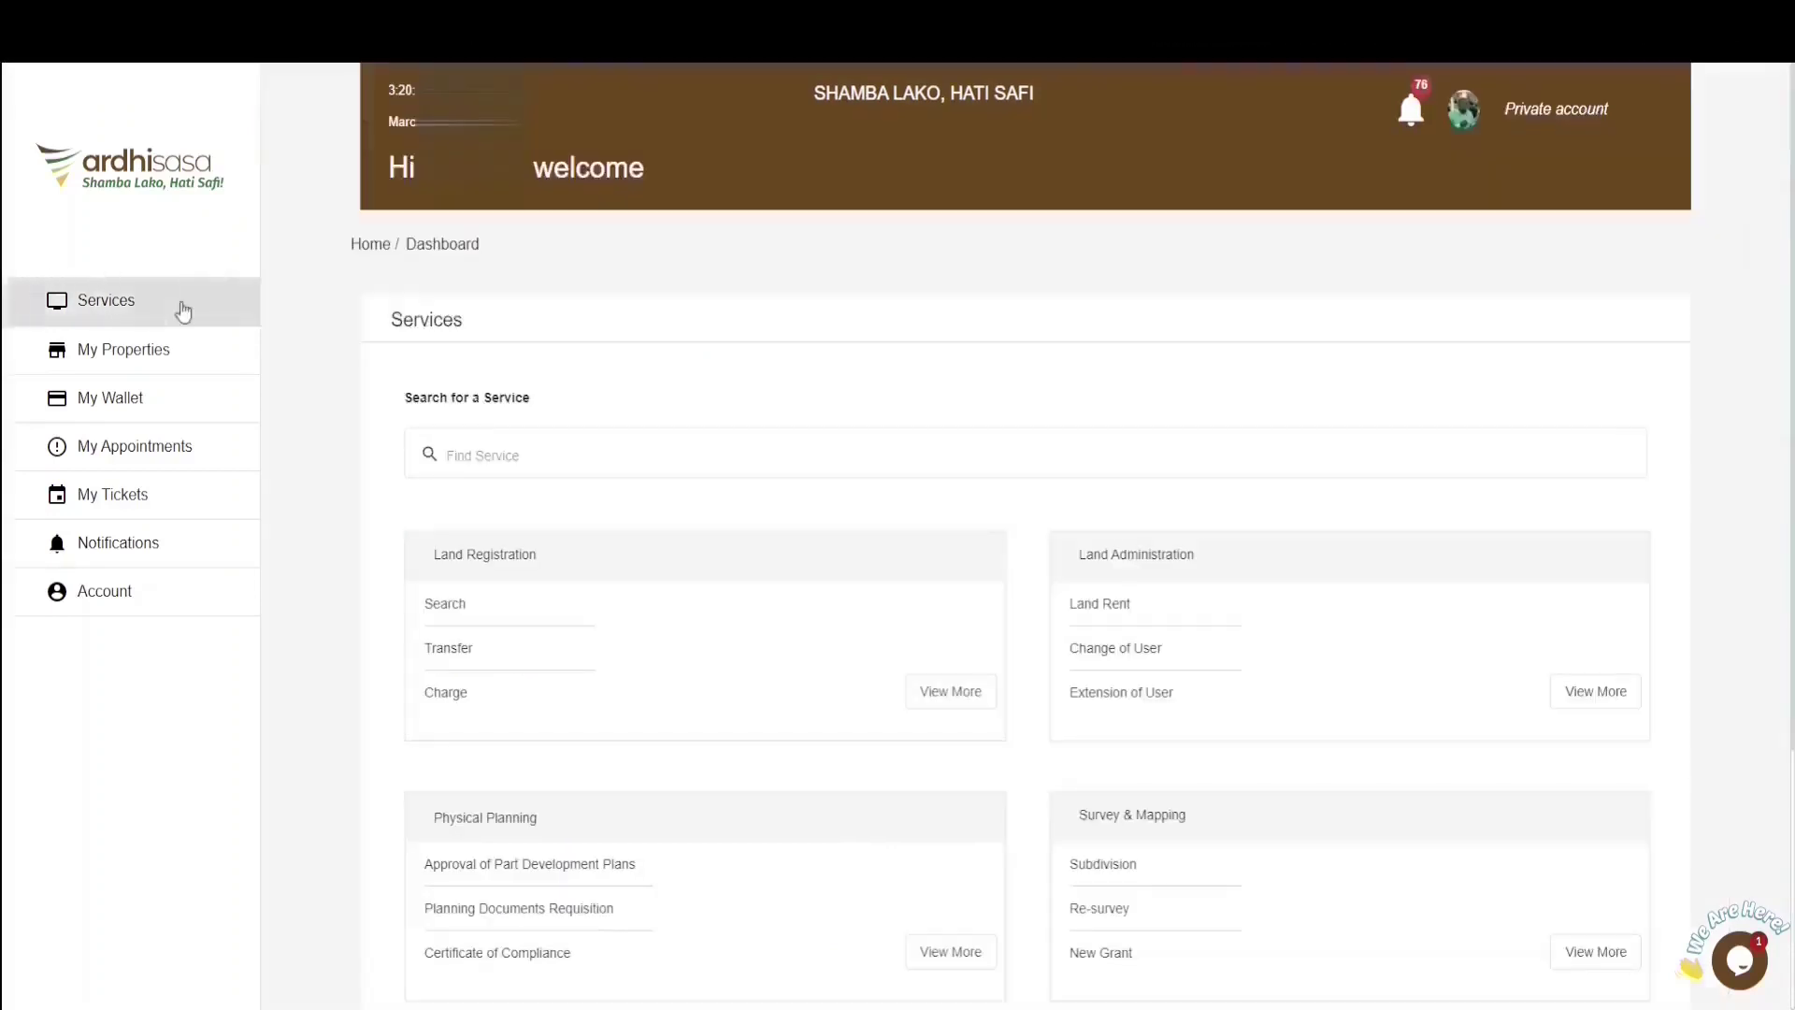
Step: Start a Sale of Plans application from Survey & Mapping with PDF results for plan 221/92
scroll(1064, 726, "down", 2)
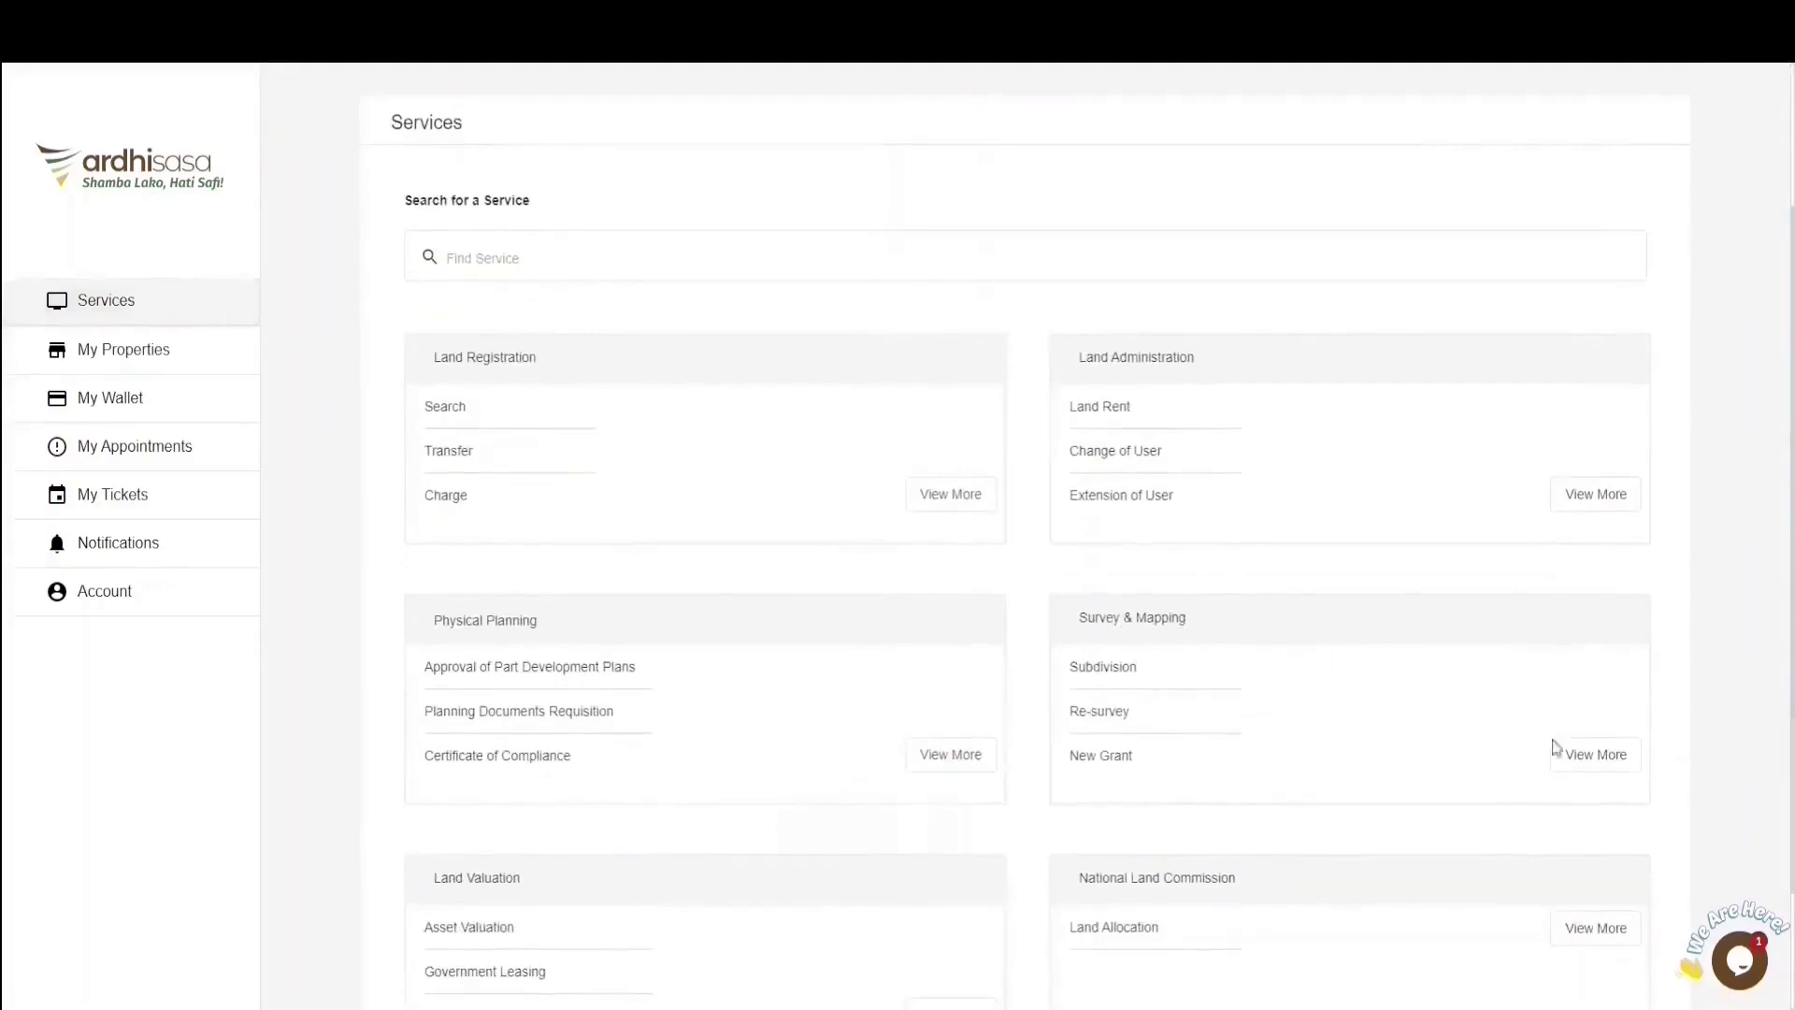
left_click(1592, 755)
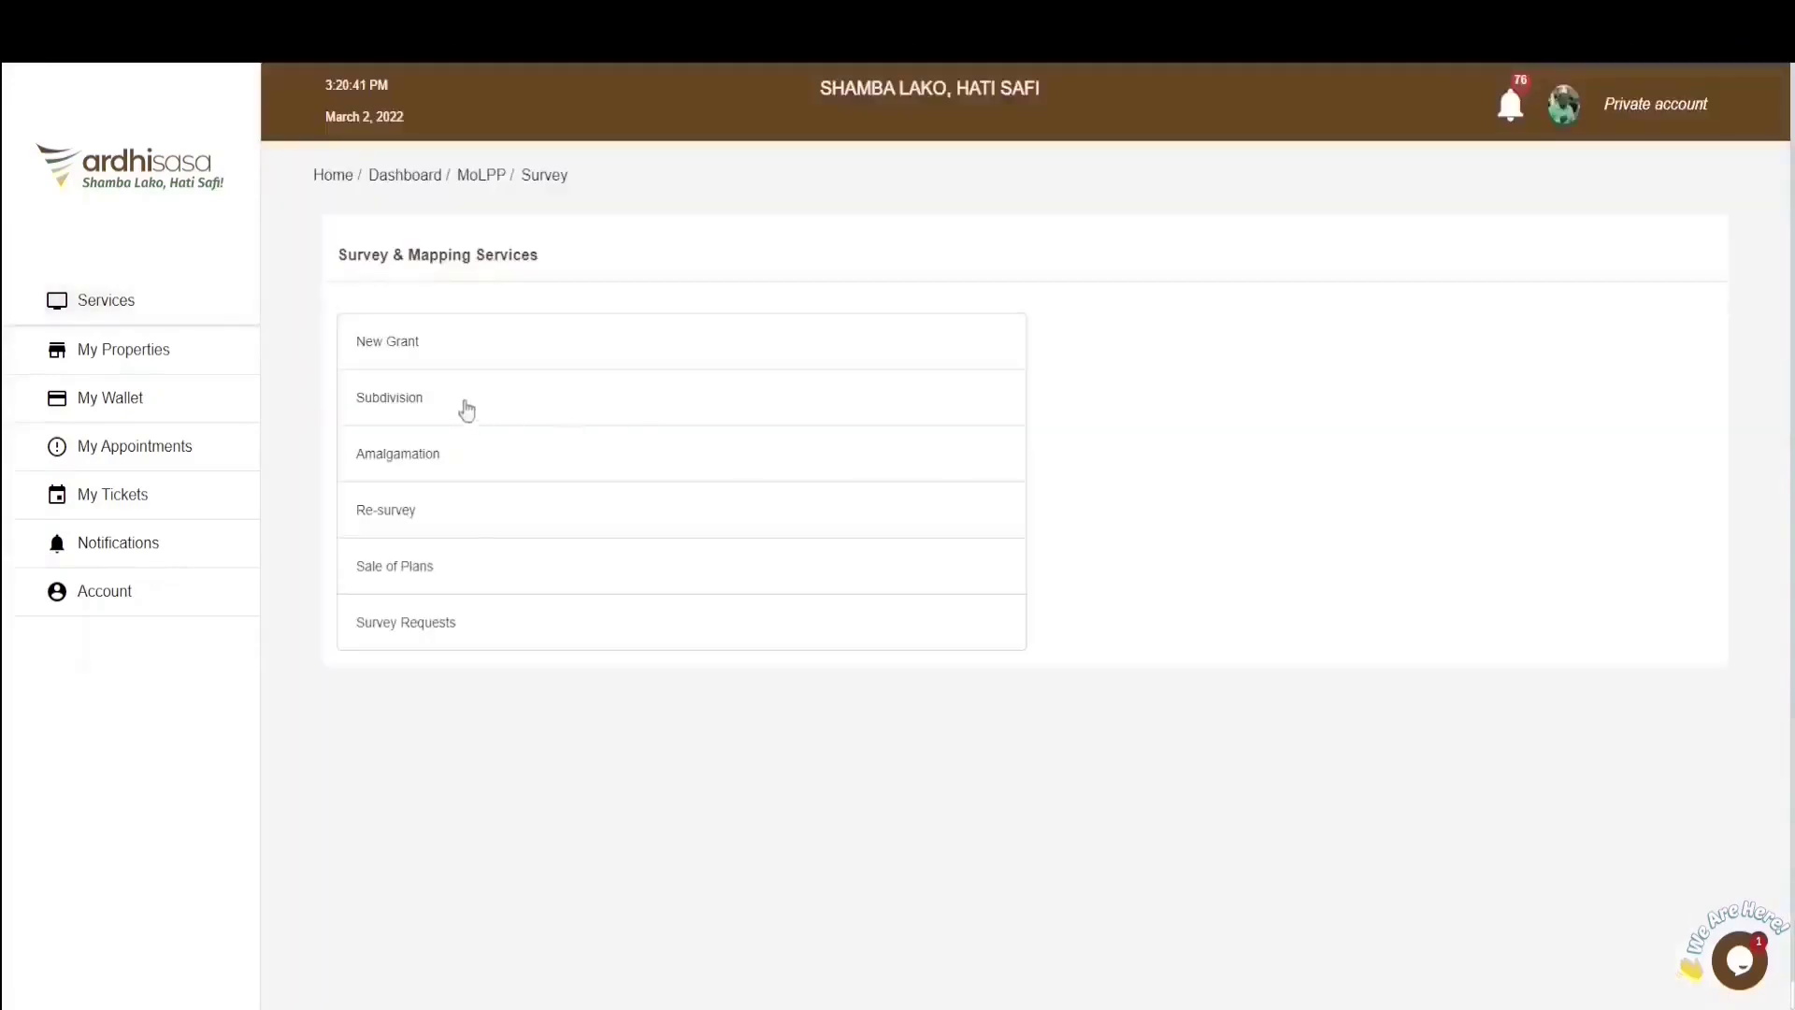
left_click(401, 567)
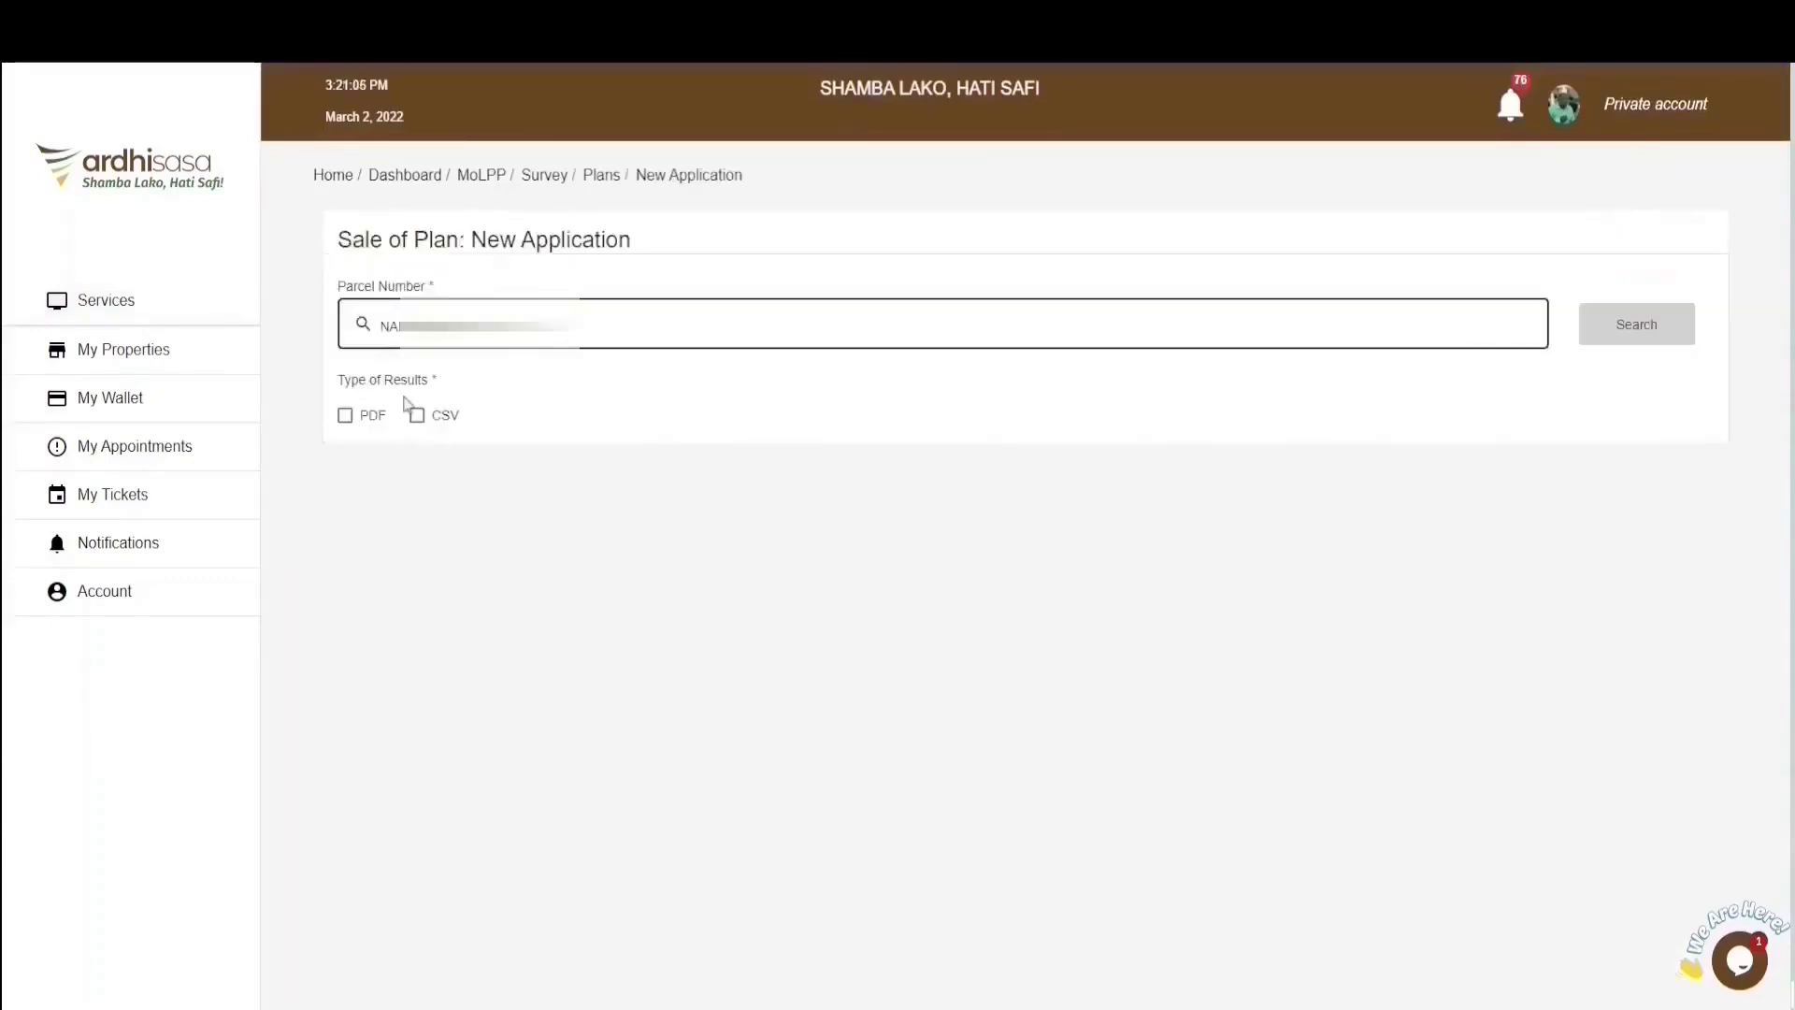
left_click(345, 416)
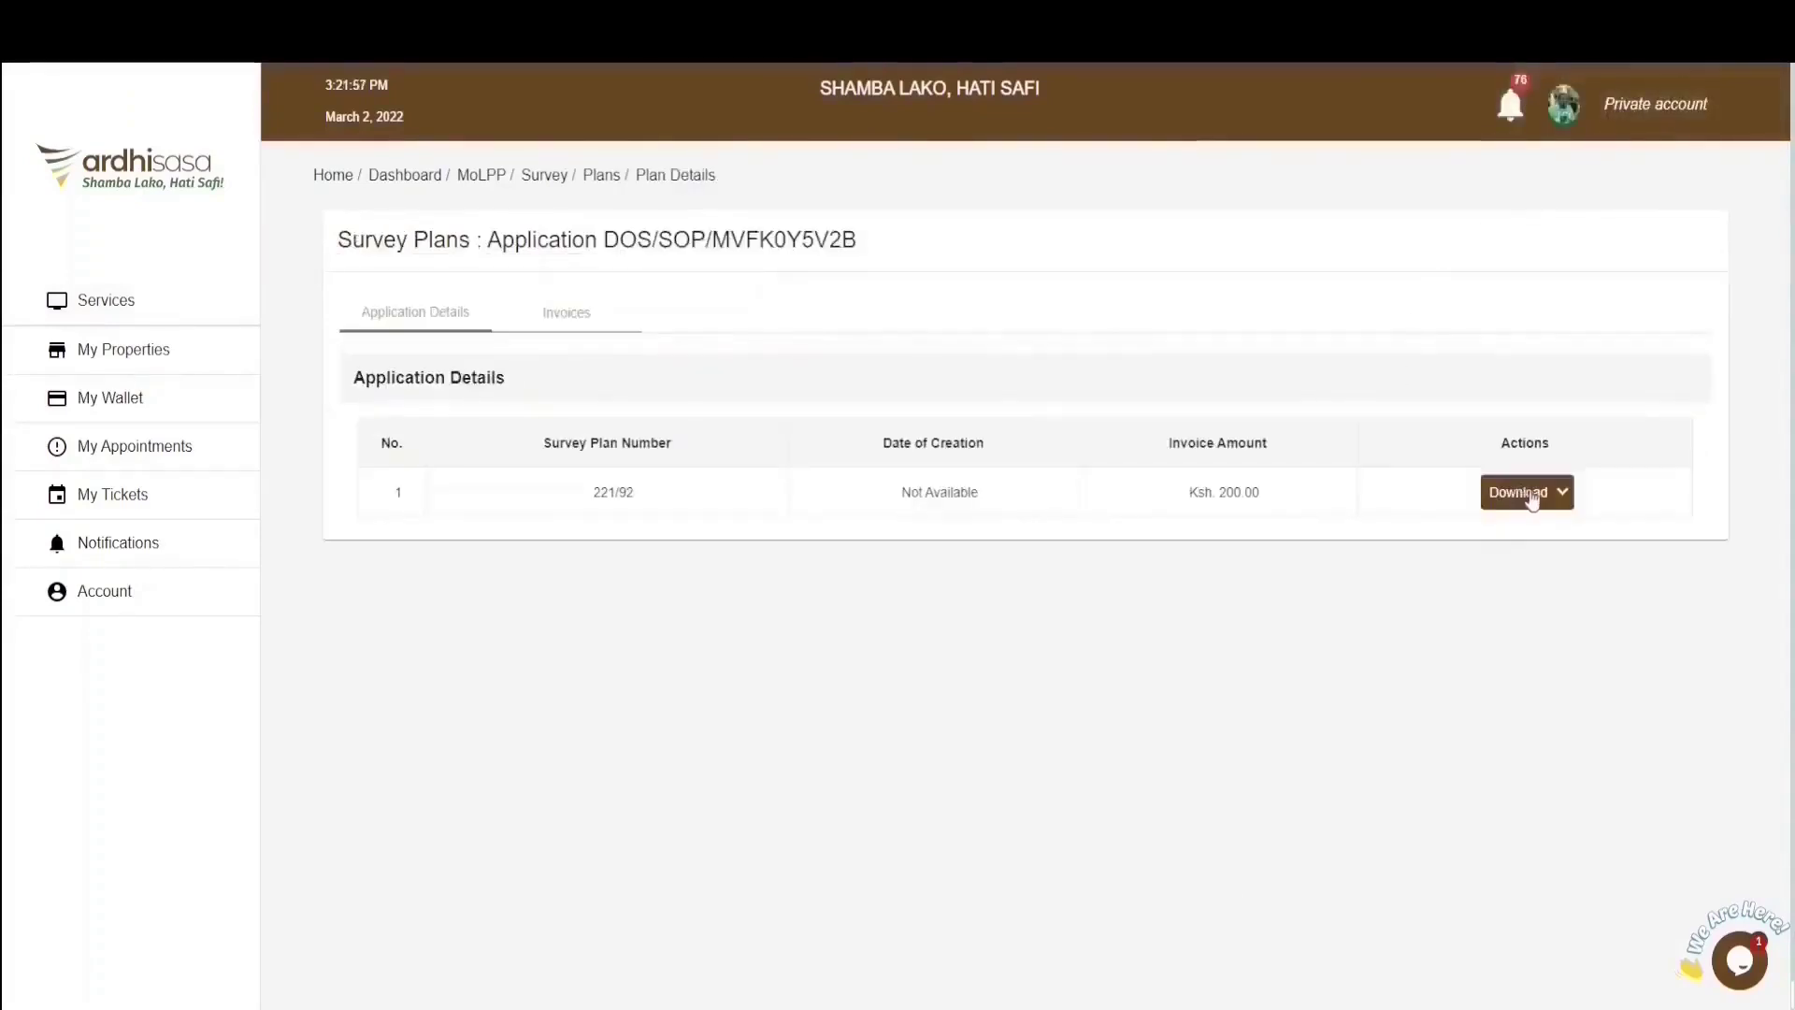
left_click(1532, 500)
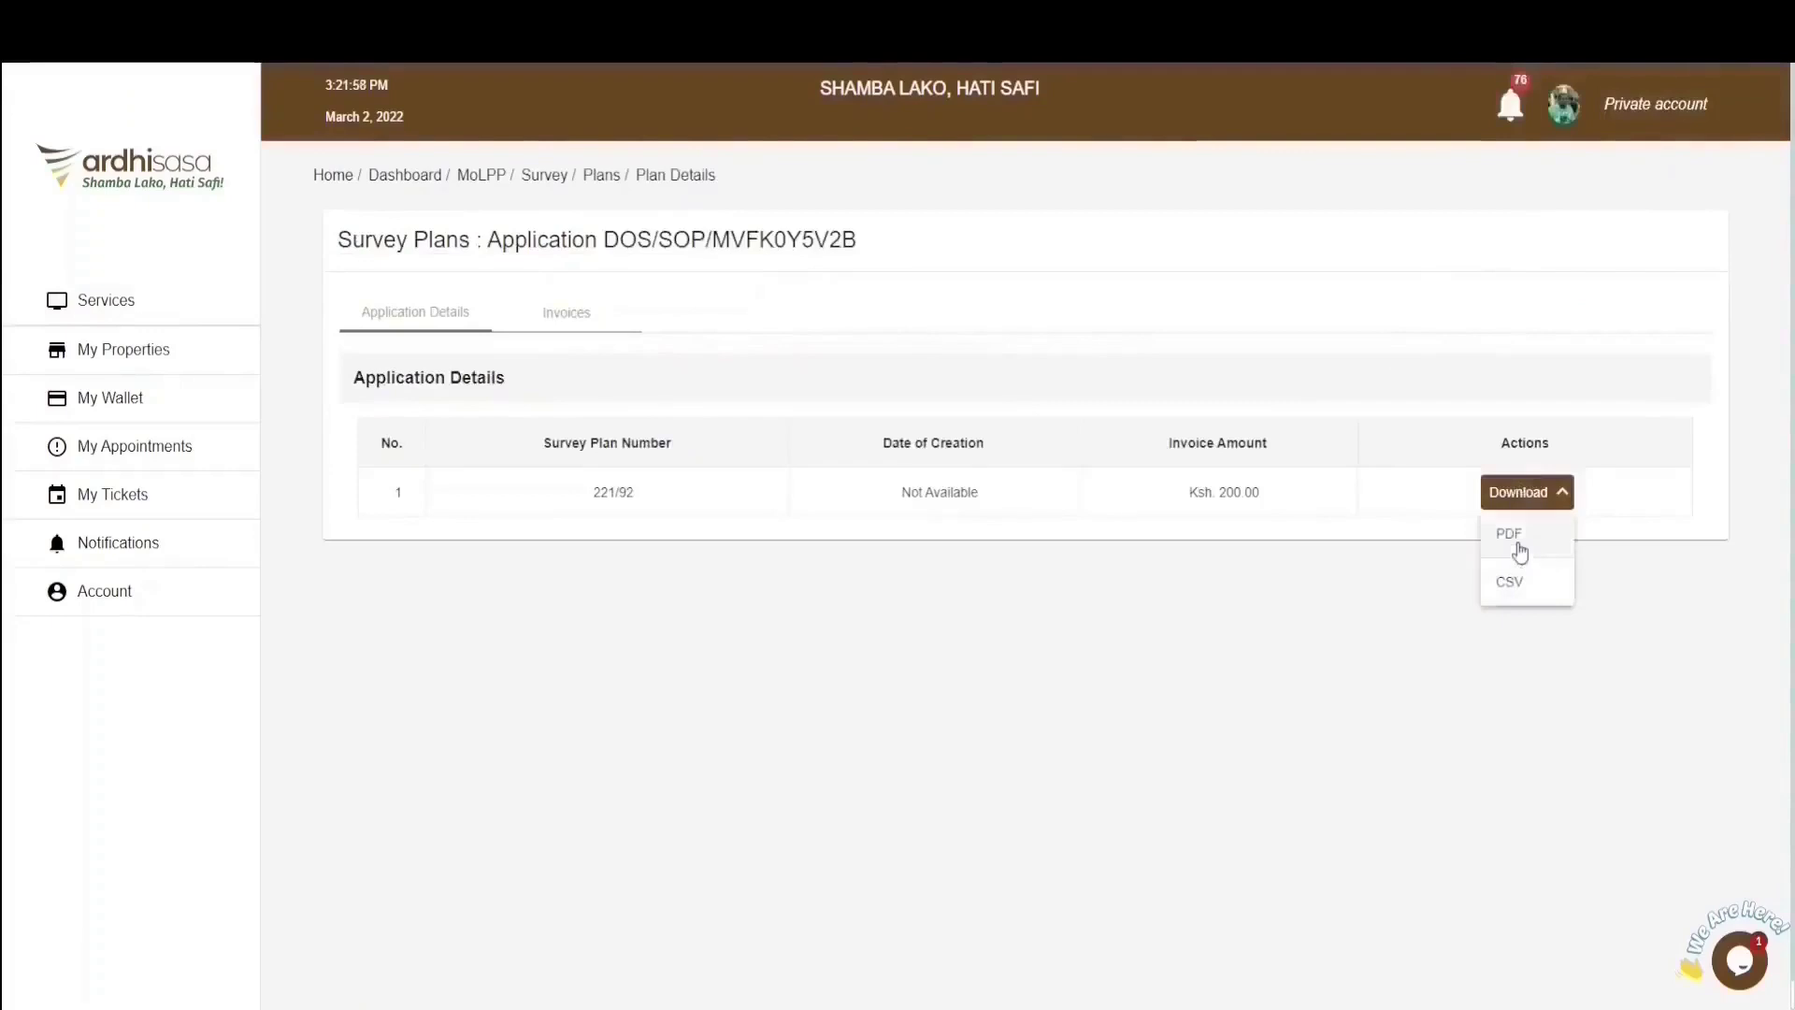